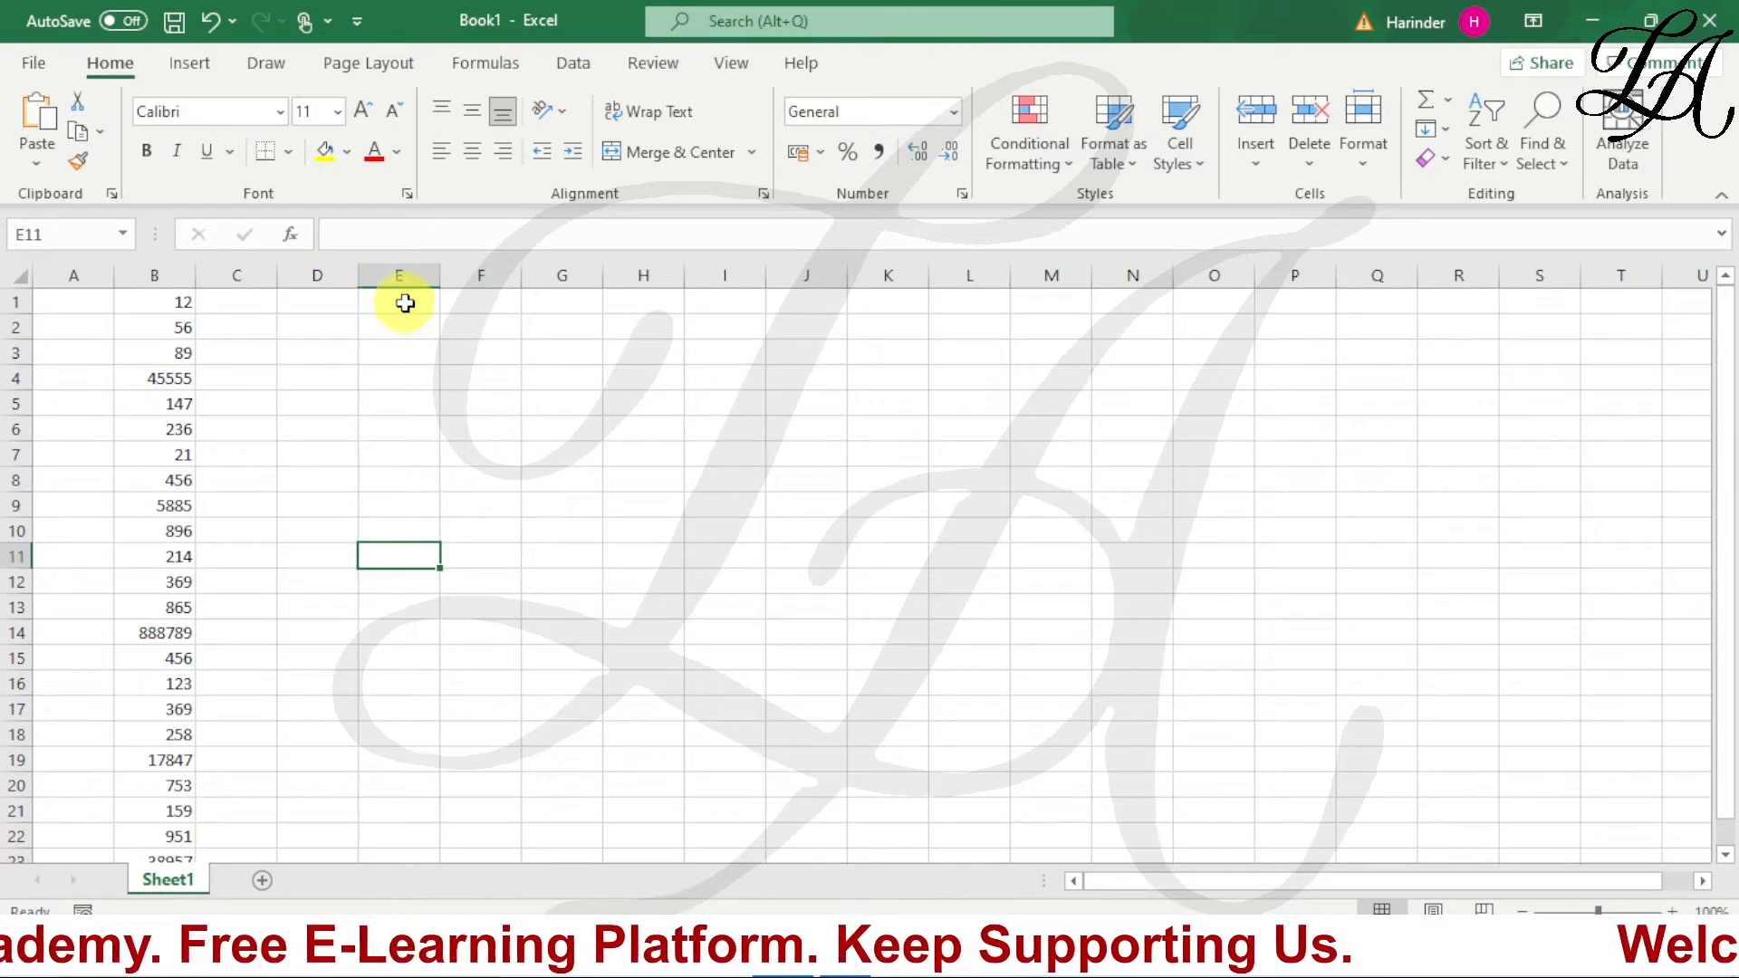
Enter the date 8/11/2021 in cell E1 and fill the daily date series down to E12.
click(403, 300)
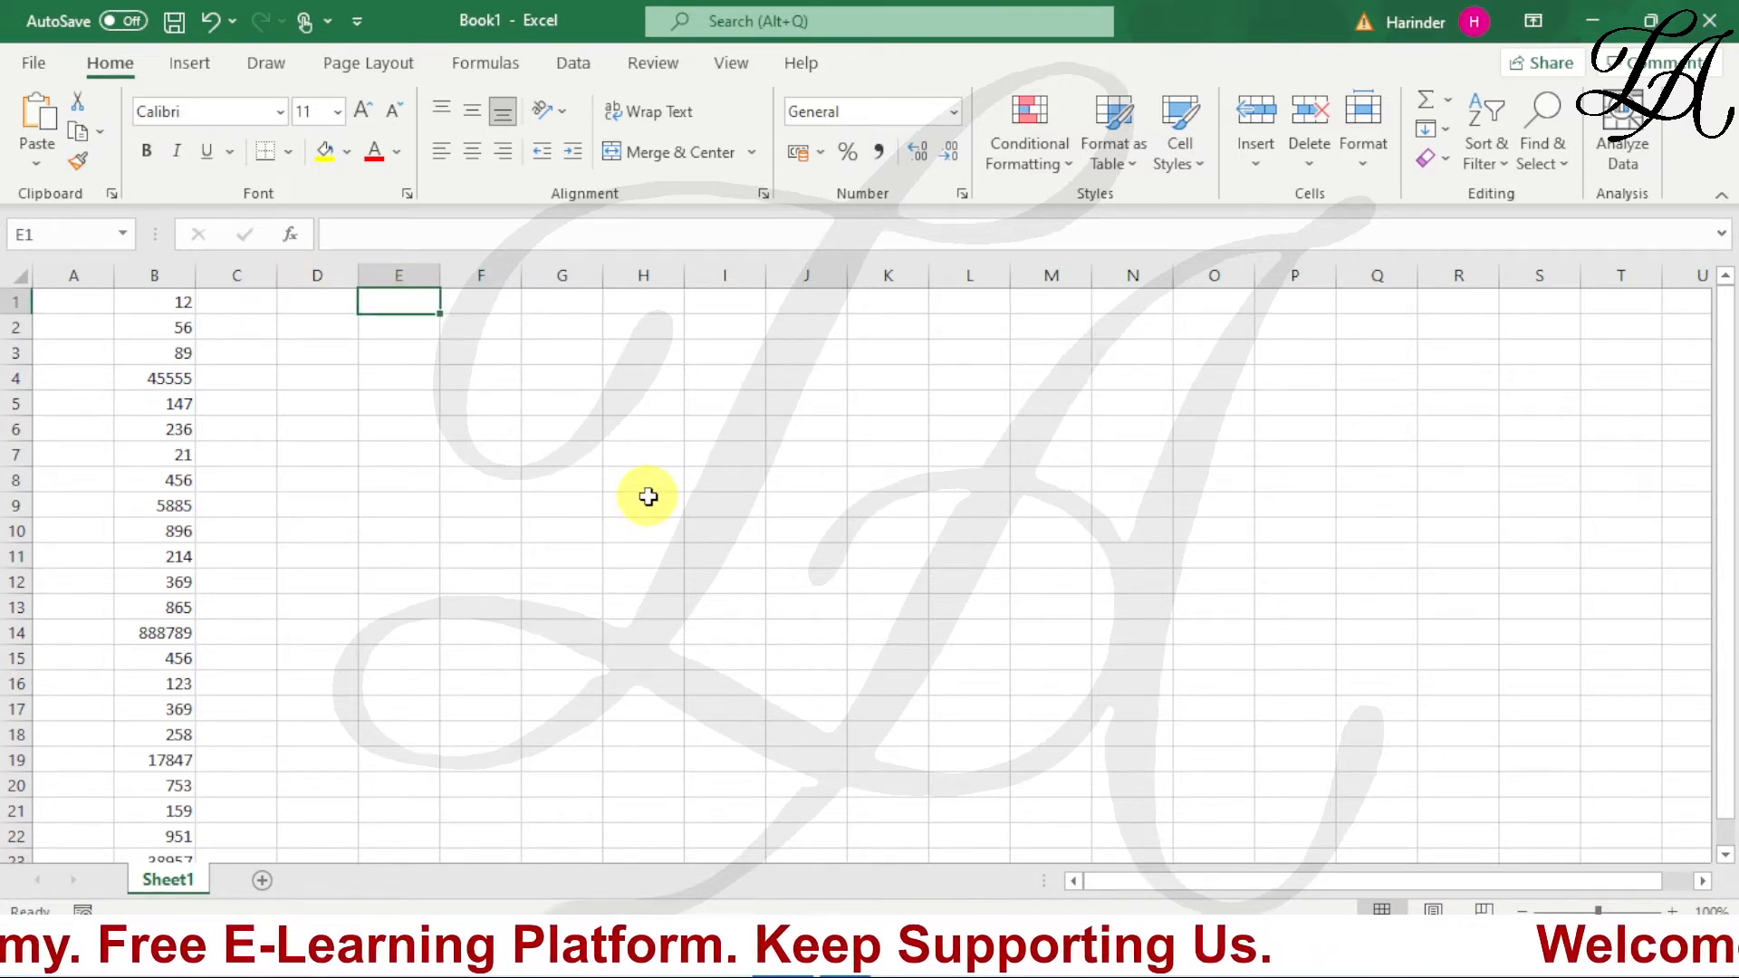
text(8/11/2021)
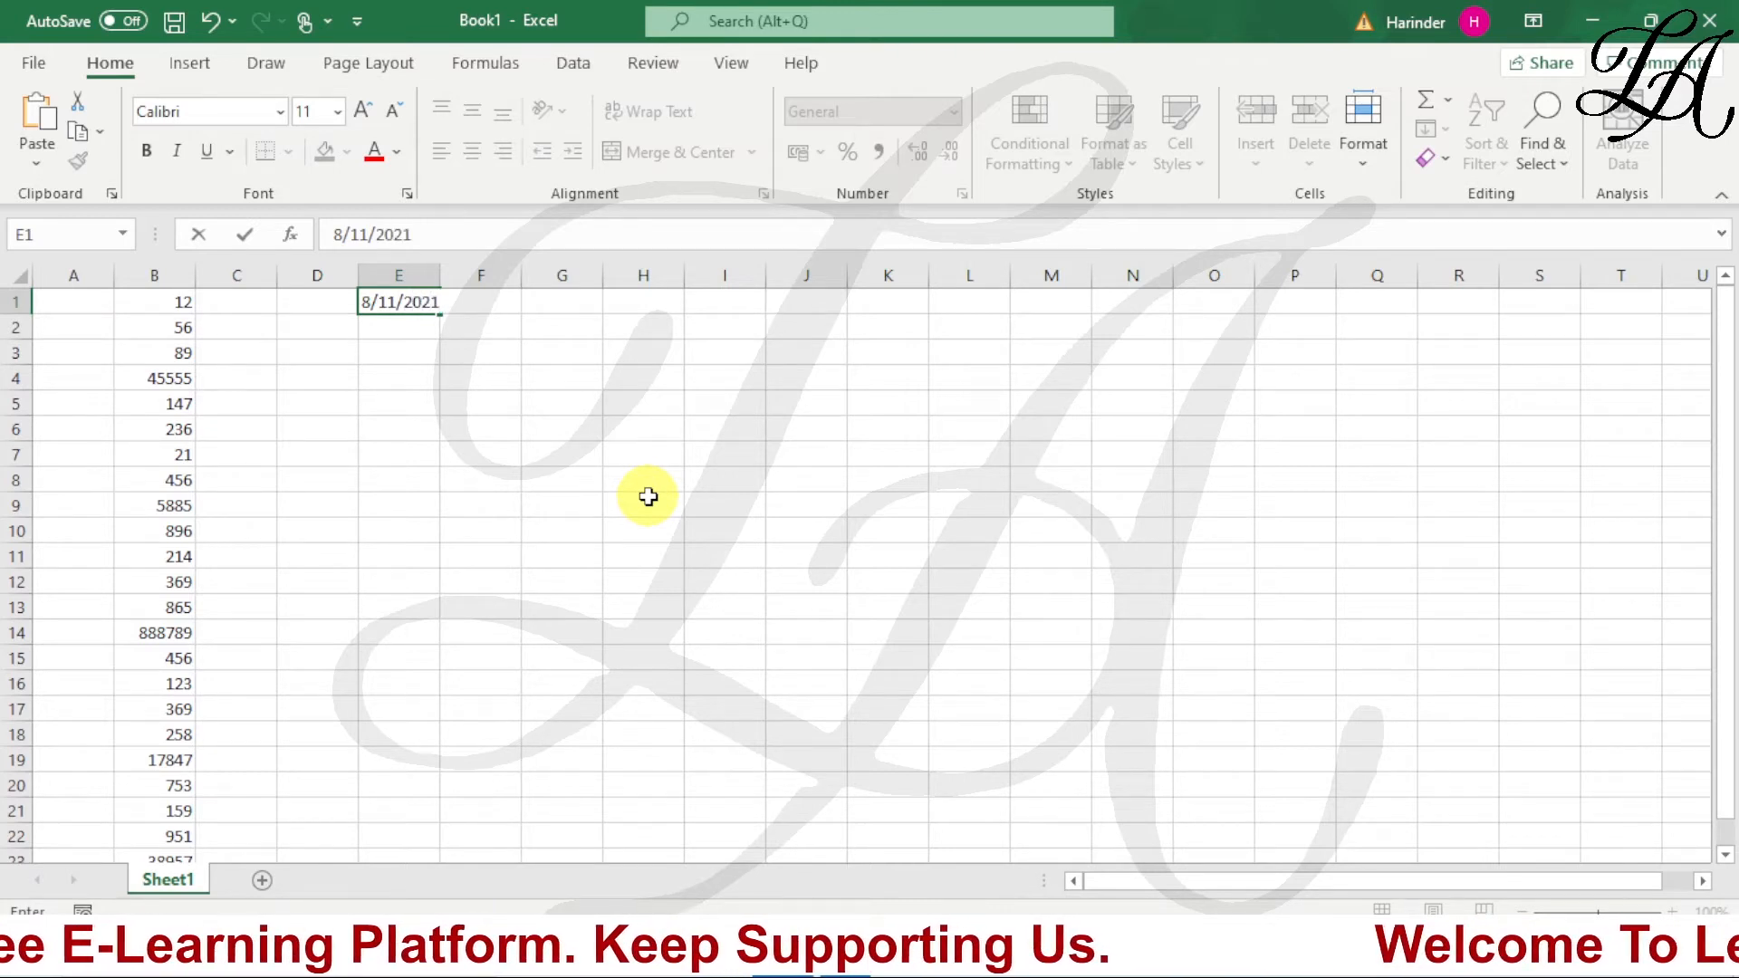
key(Return)
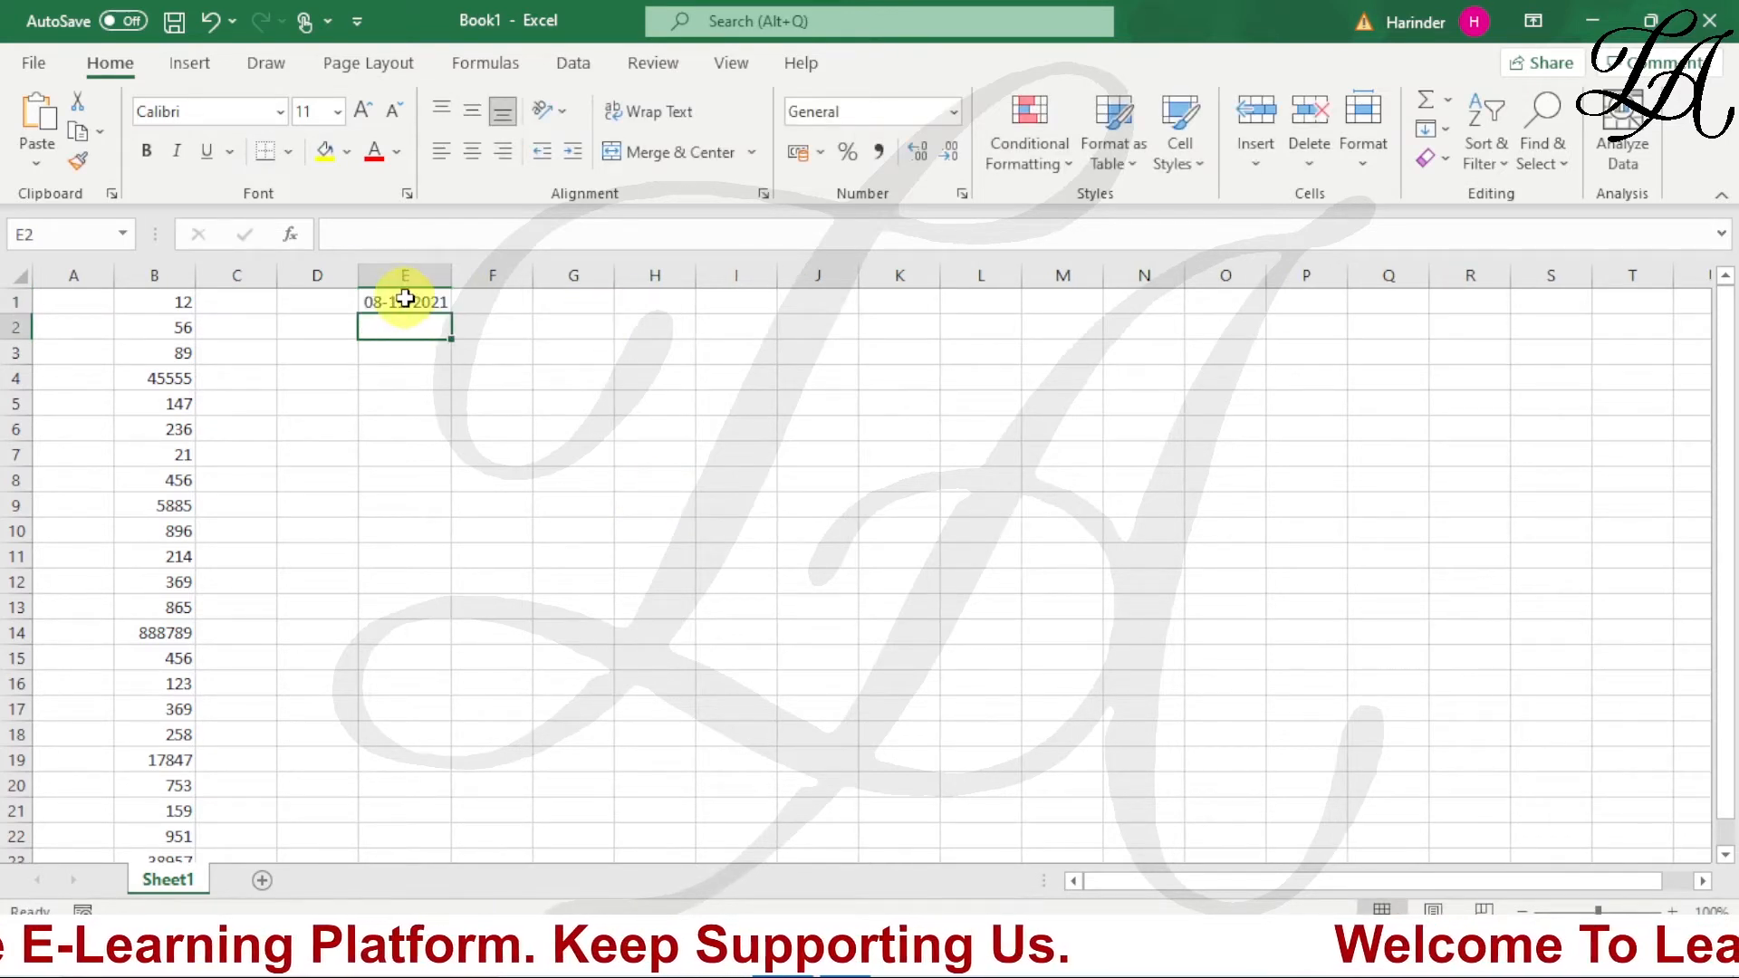
click(405, 298)
drag(453, 314, 450, 584)
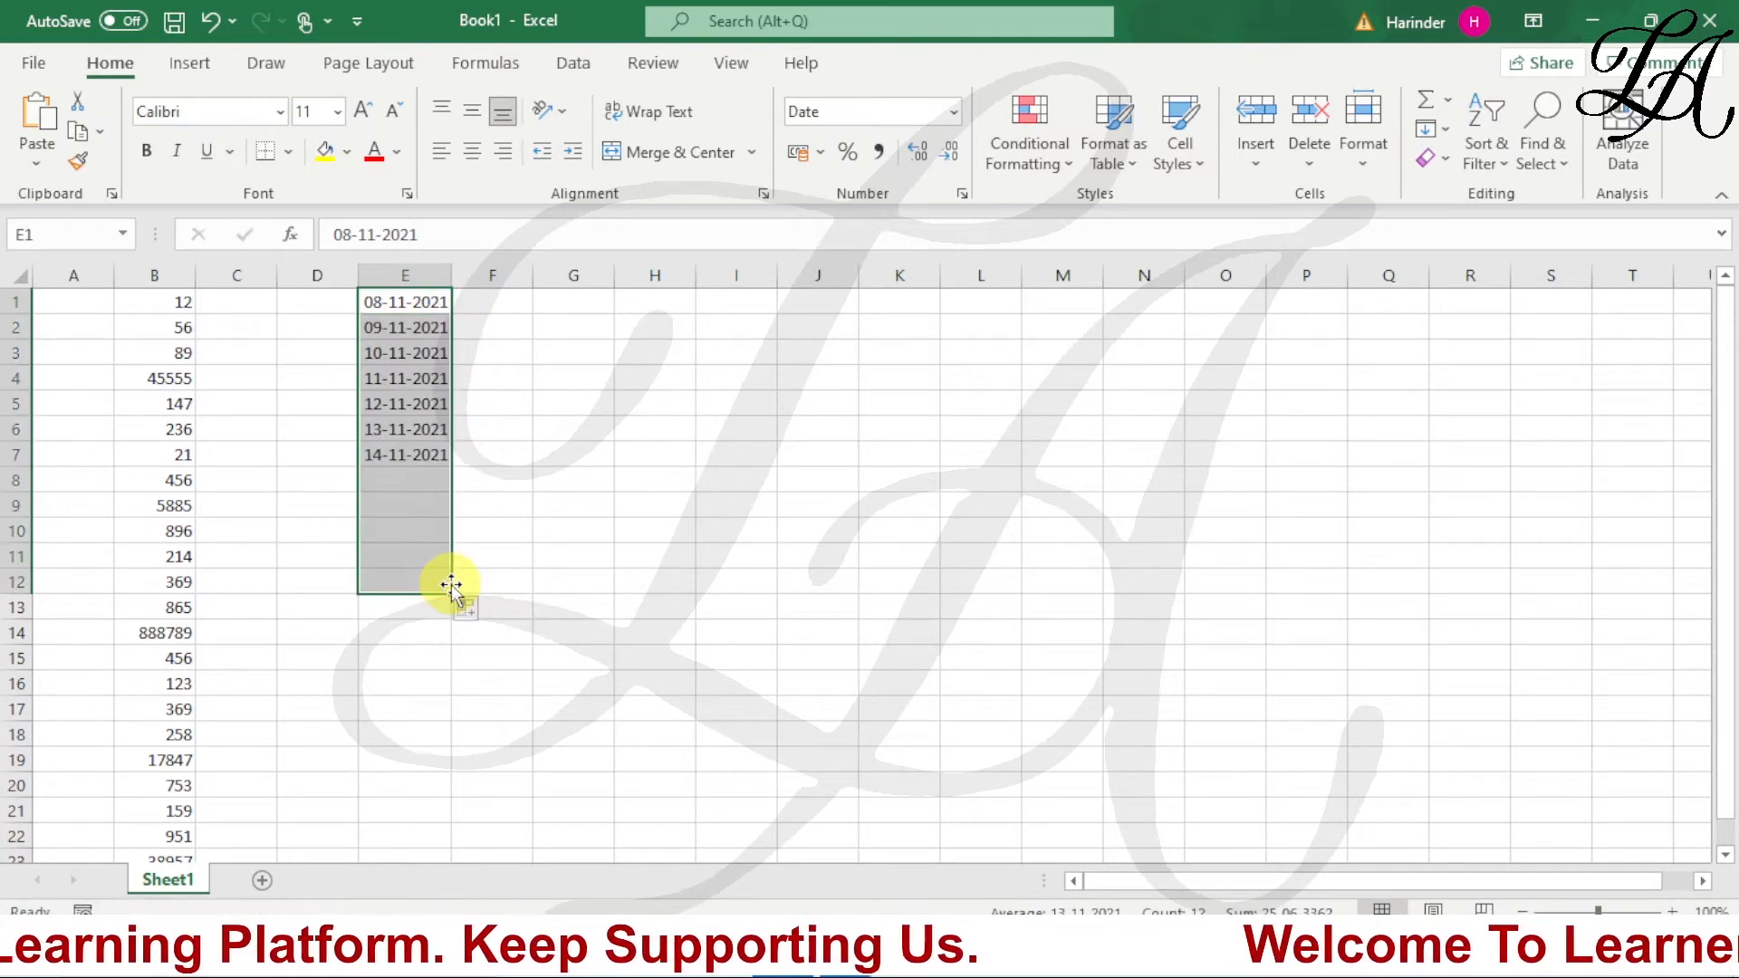
click(505, 350)
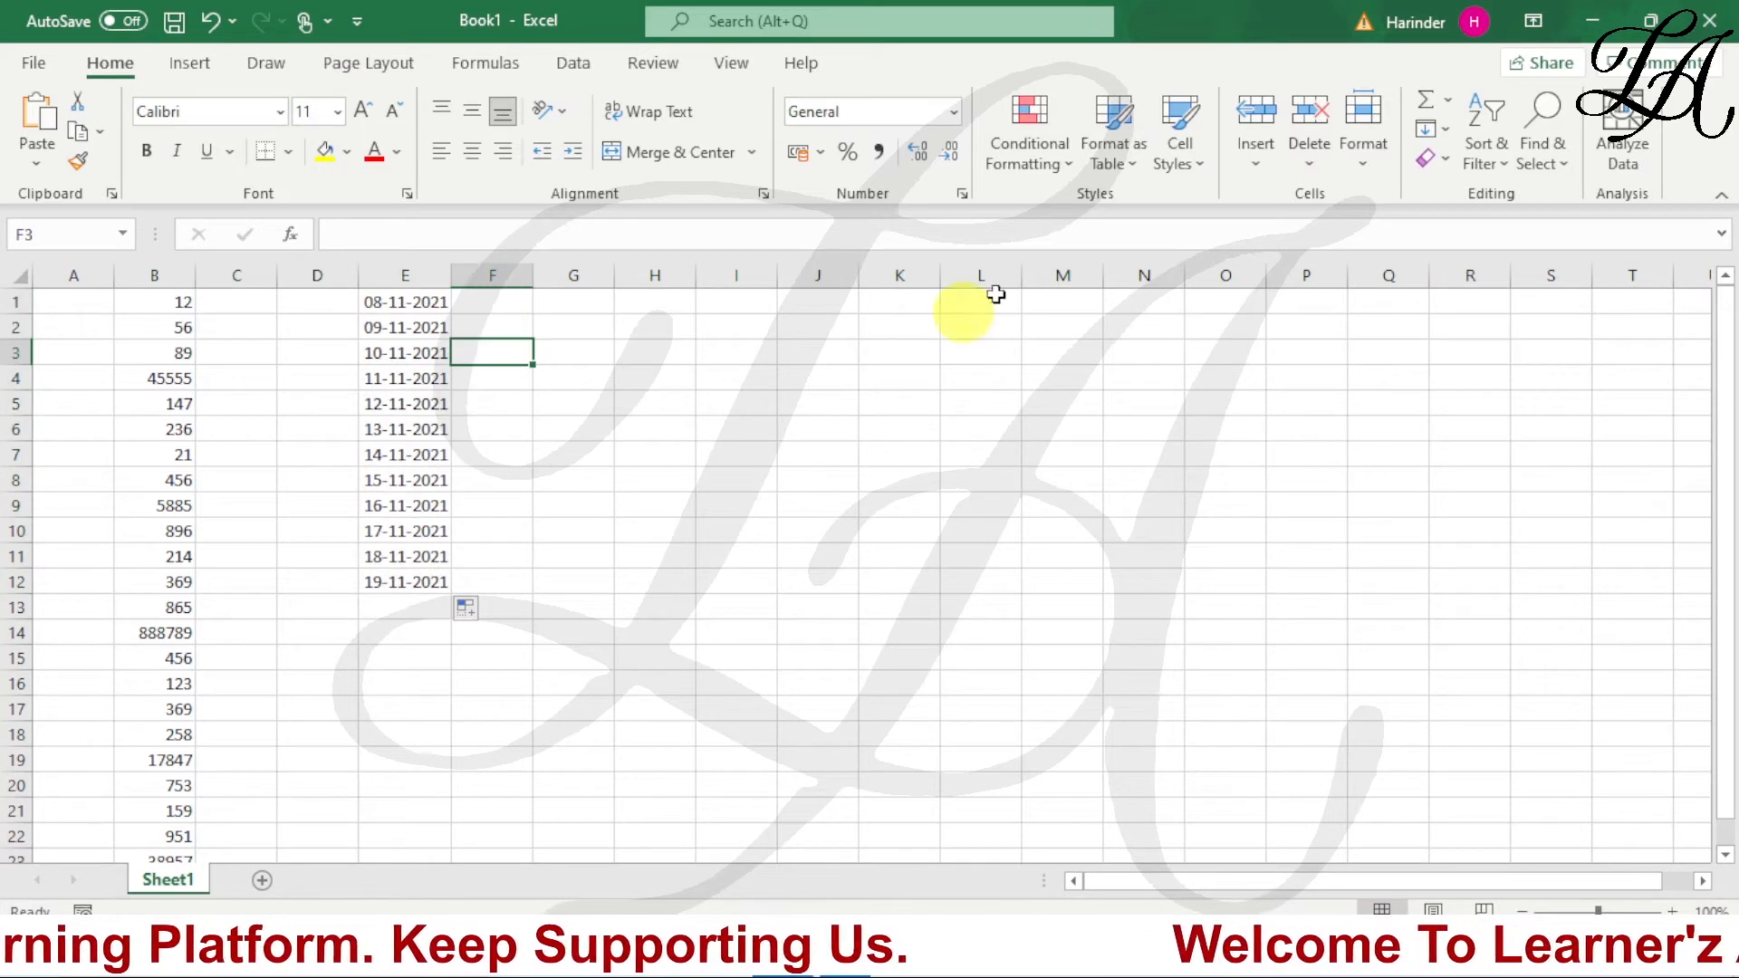
click(1042, 156)
mouse_move(1214, 212)
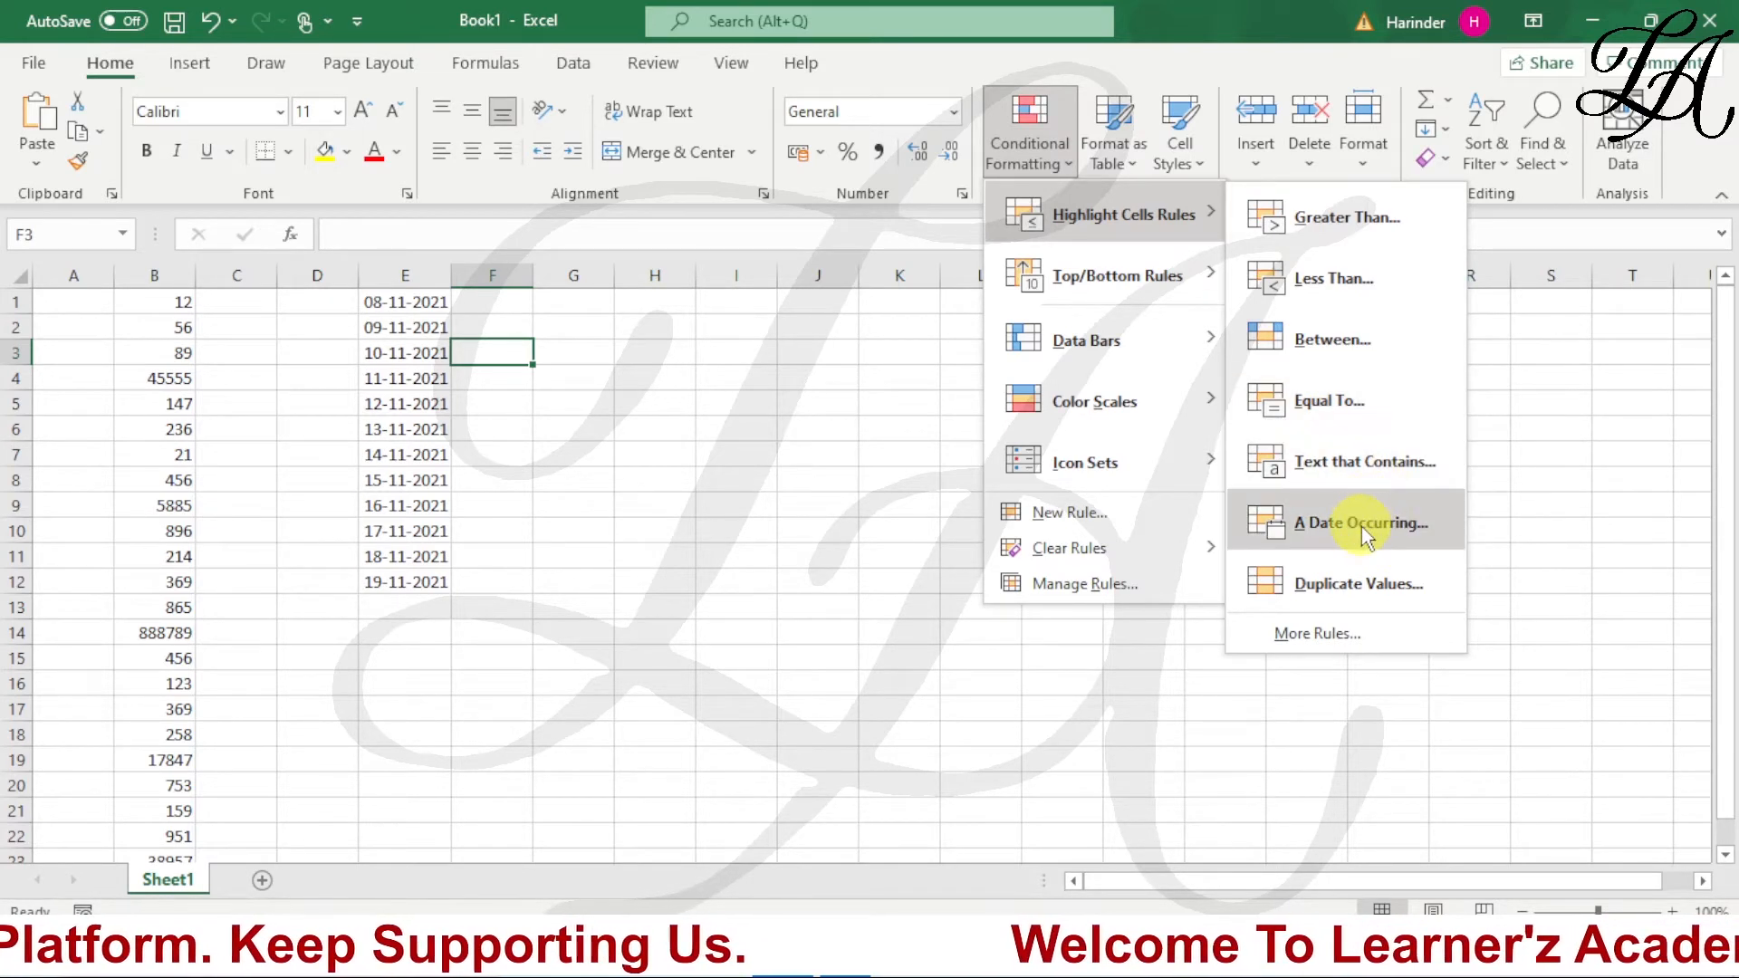
click(1537, 481)
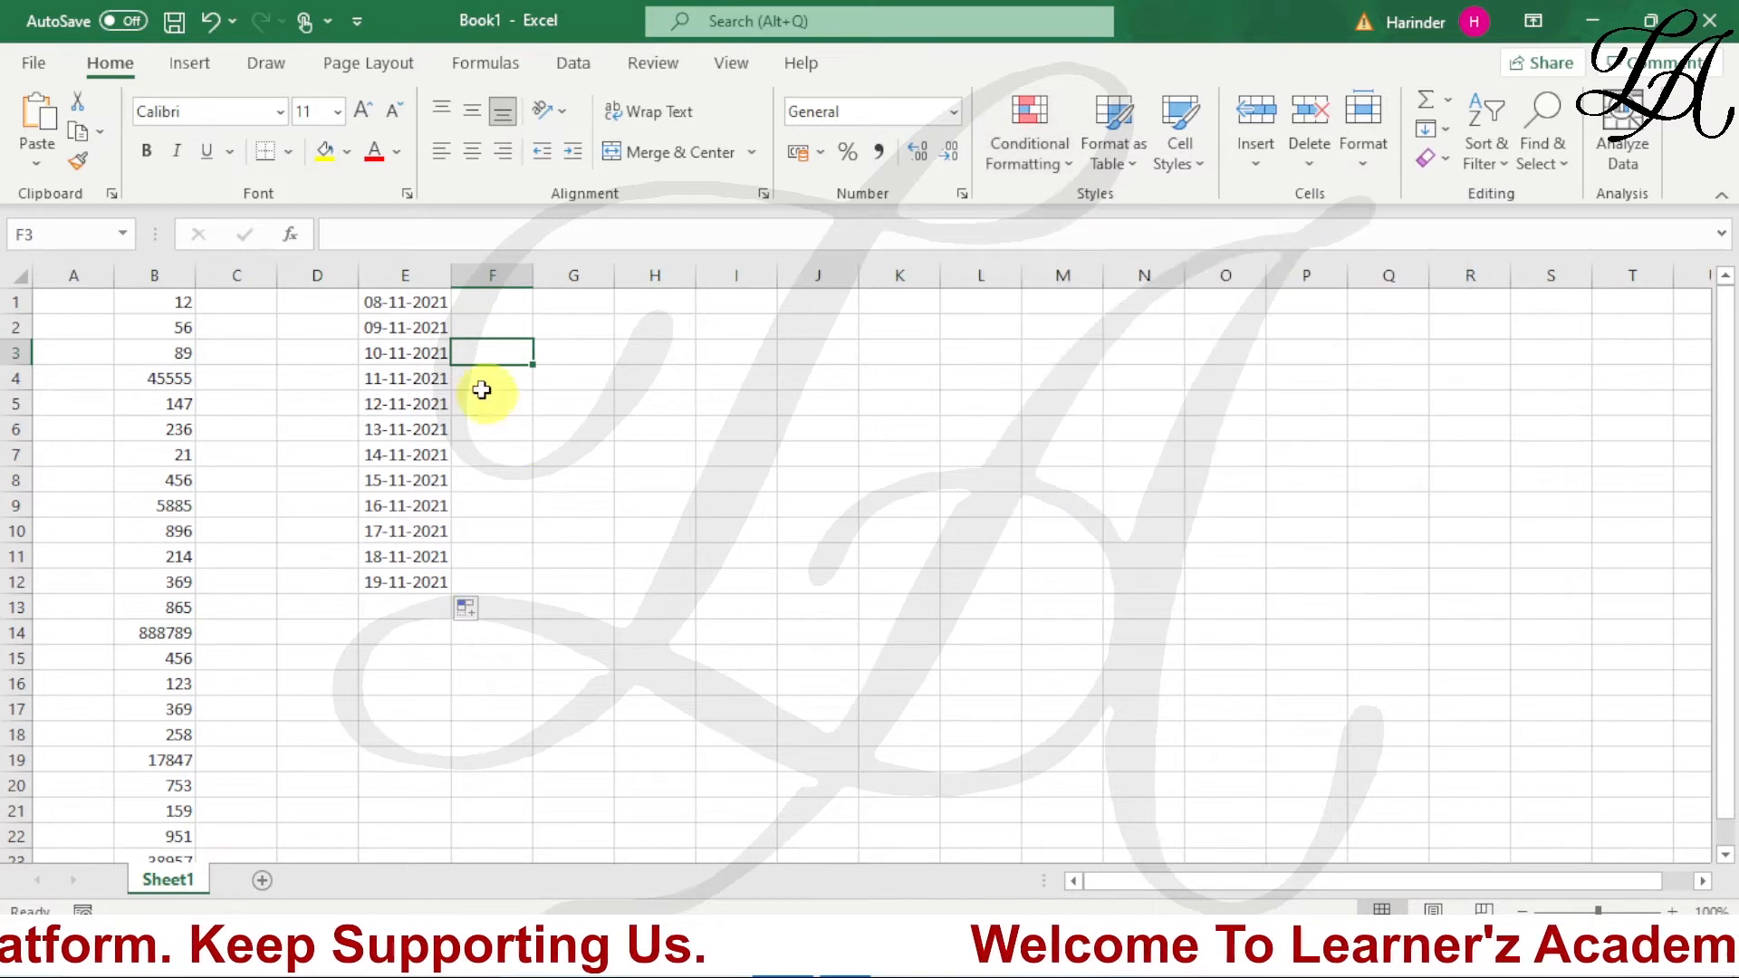
Start a date-occurring highlight rule on E1:E12 and preview the In the last 7 days and Tomorrow periods.
drag(405, 302, 414, 589)
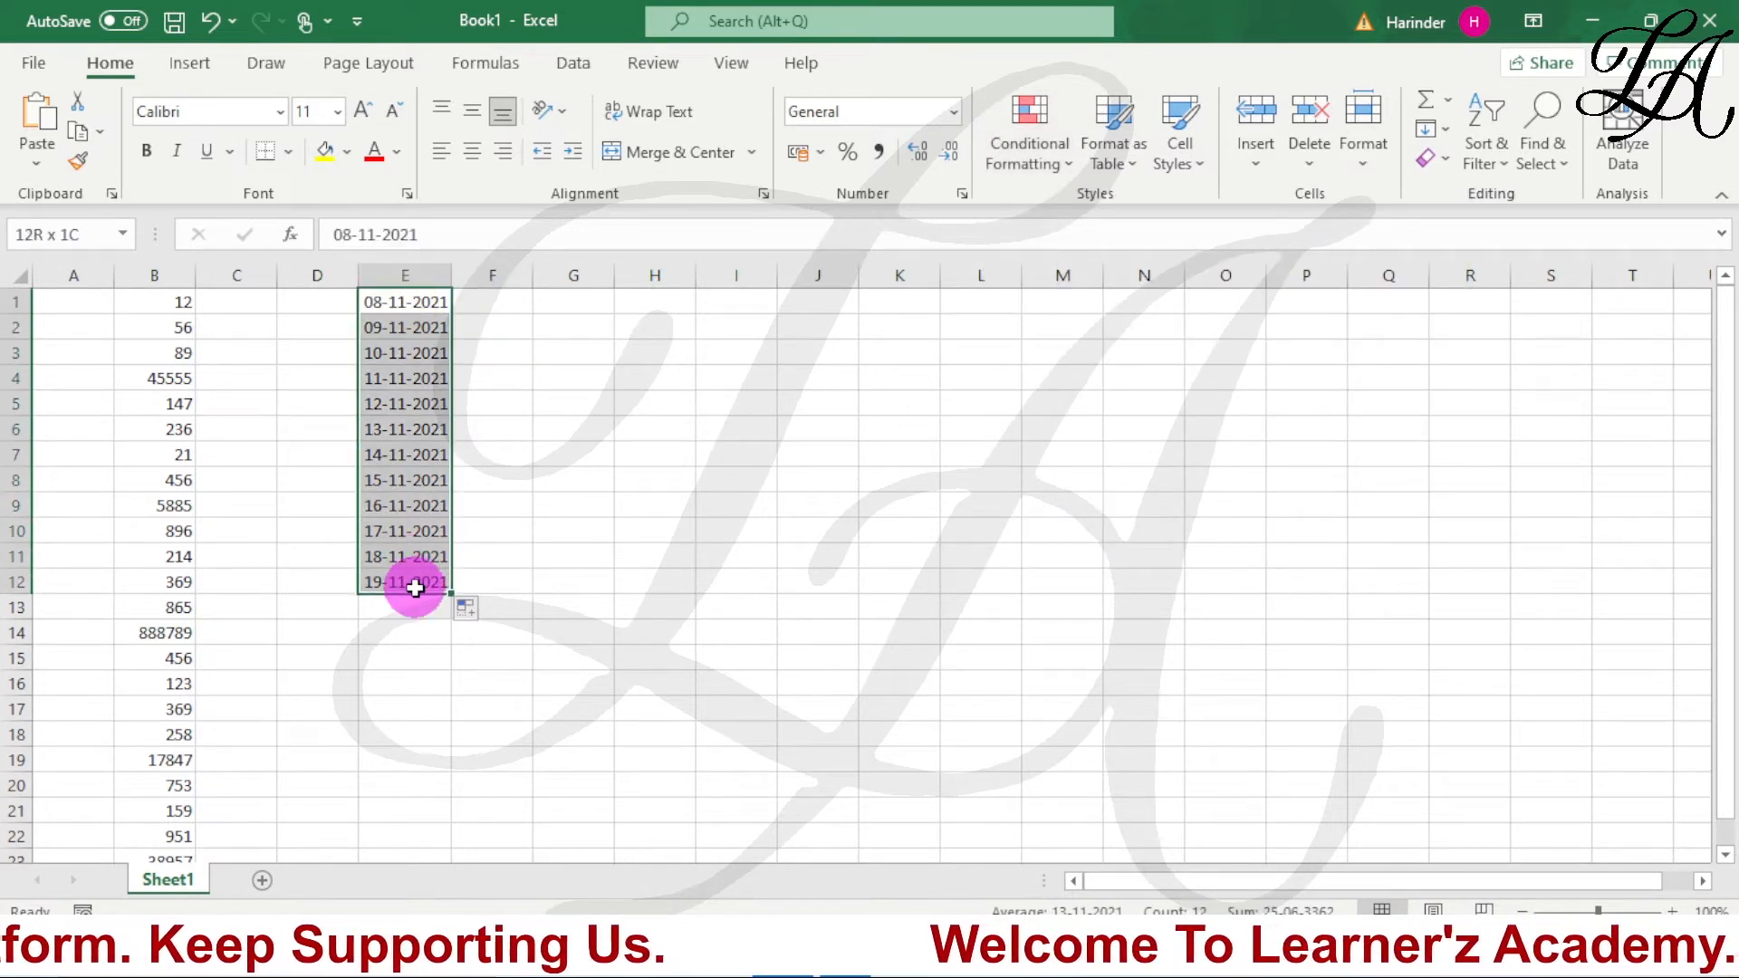
click(1029, 145)
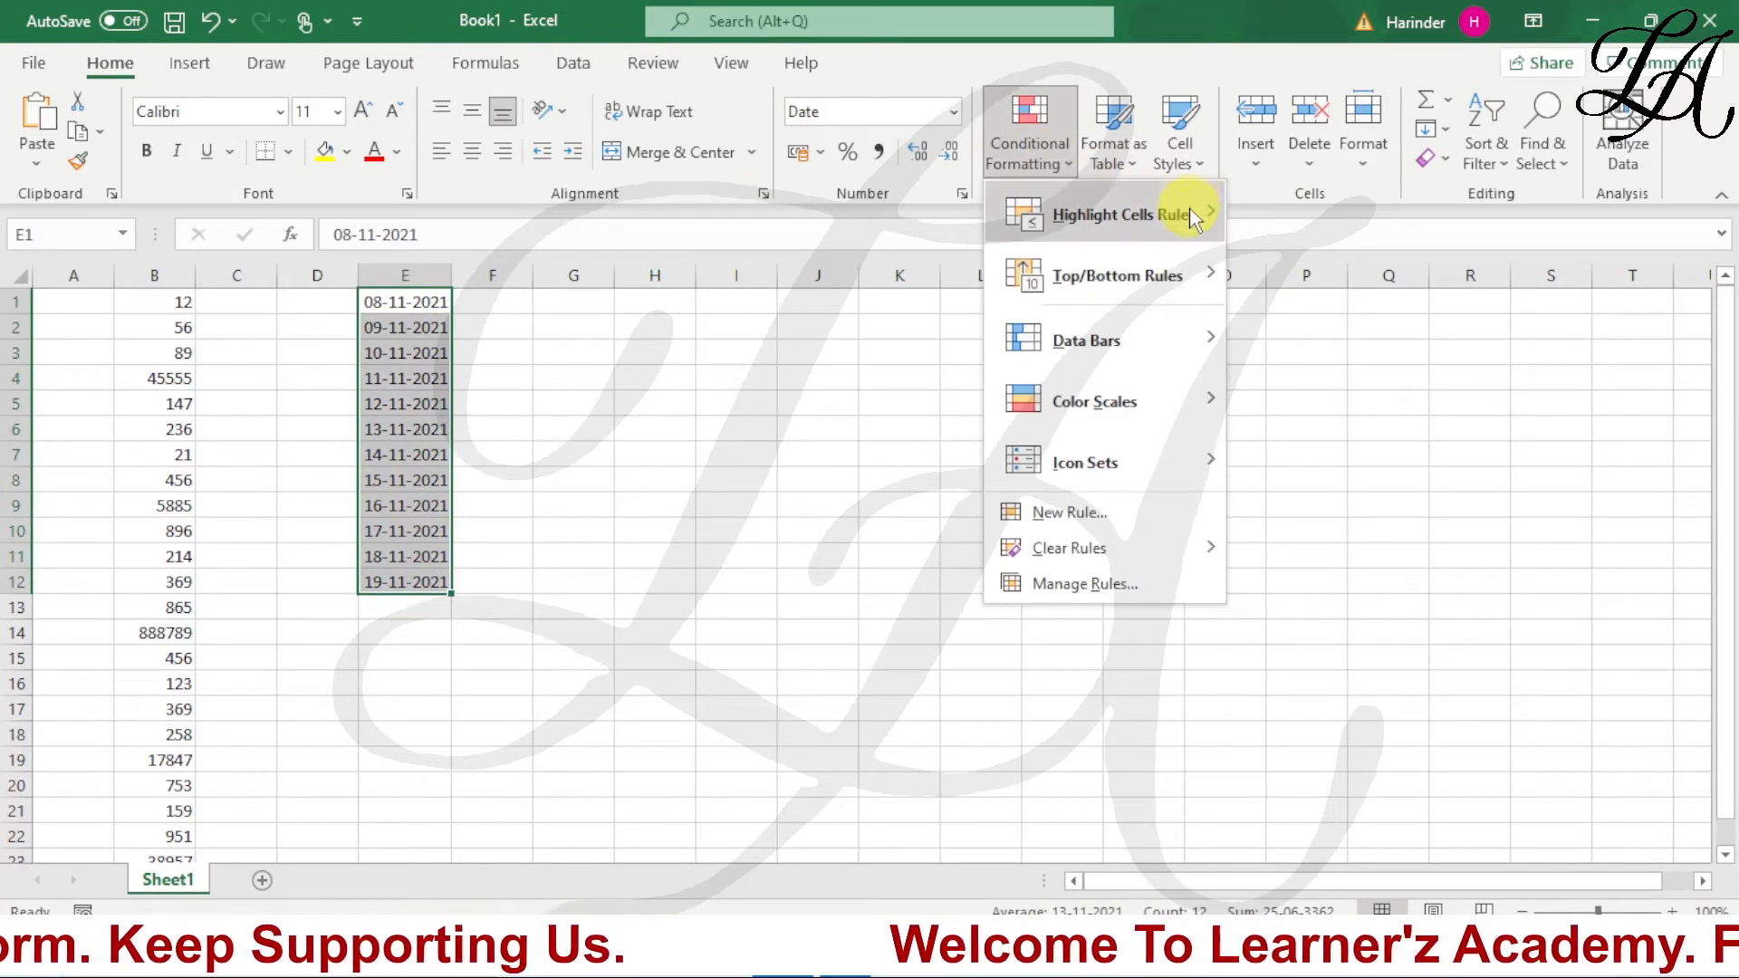
click(1359, 522)
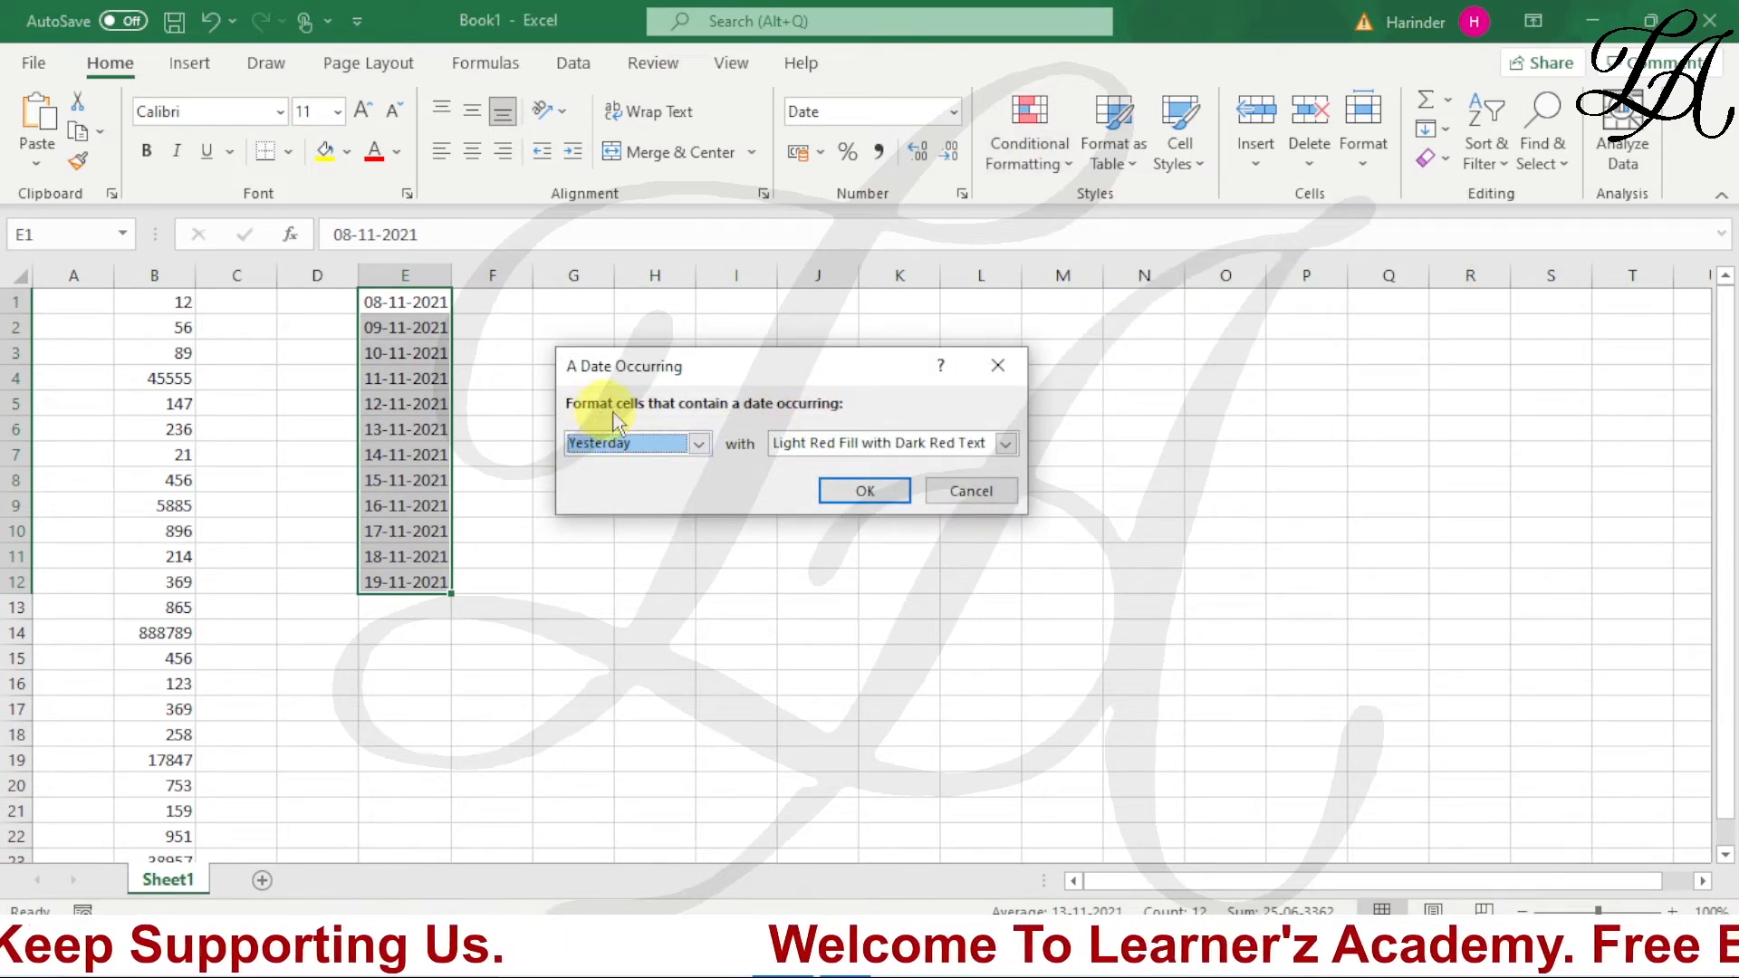
click(703, 449)
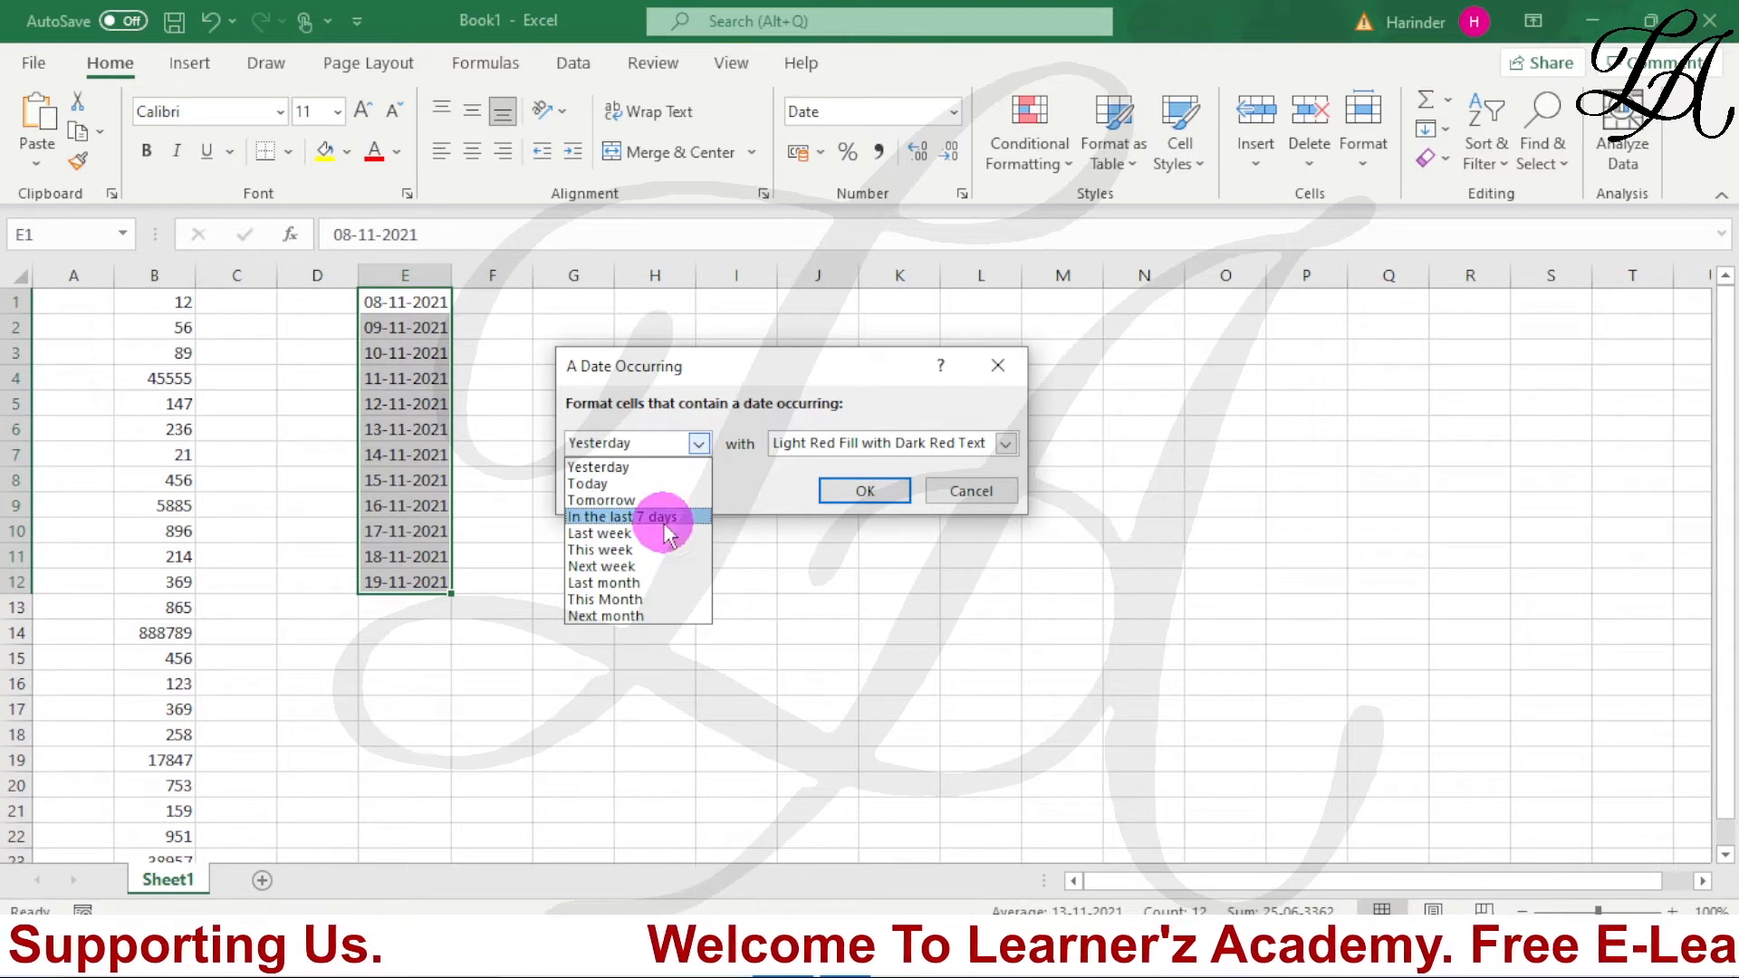
click(665, 518)
click(690, 445)
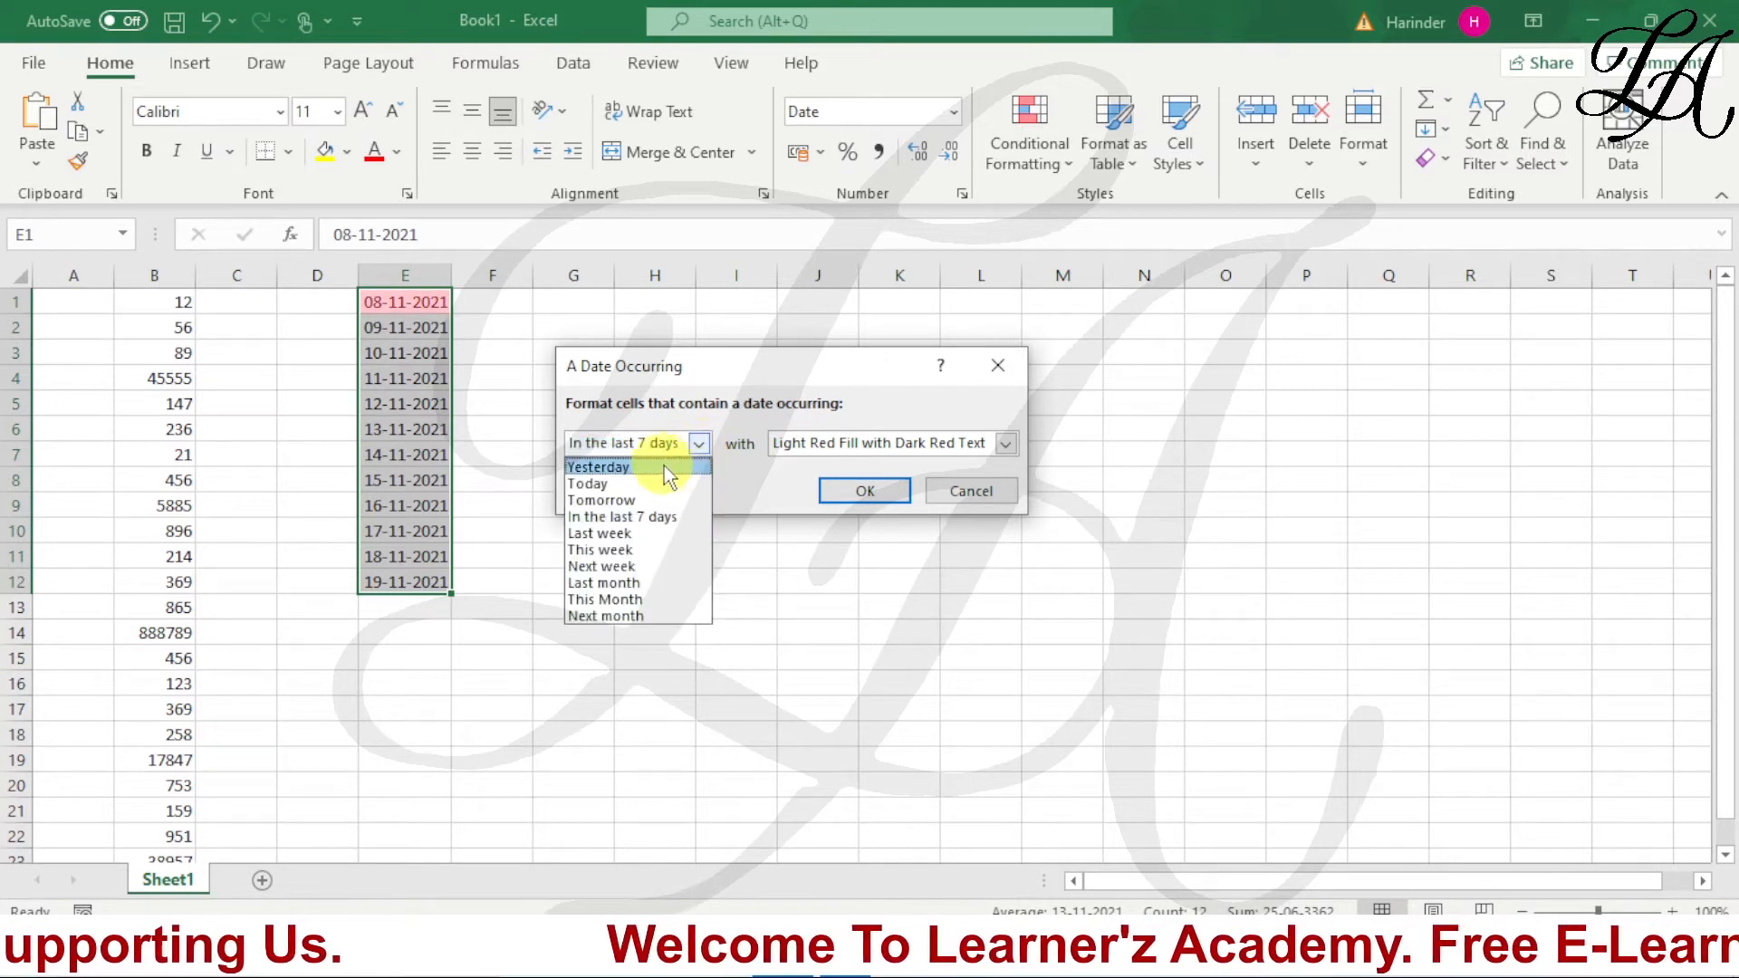
click(643, 500)
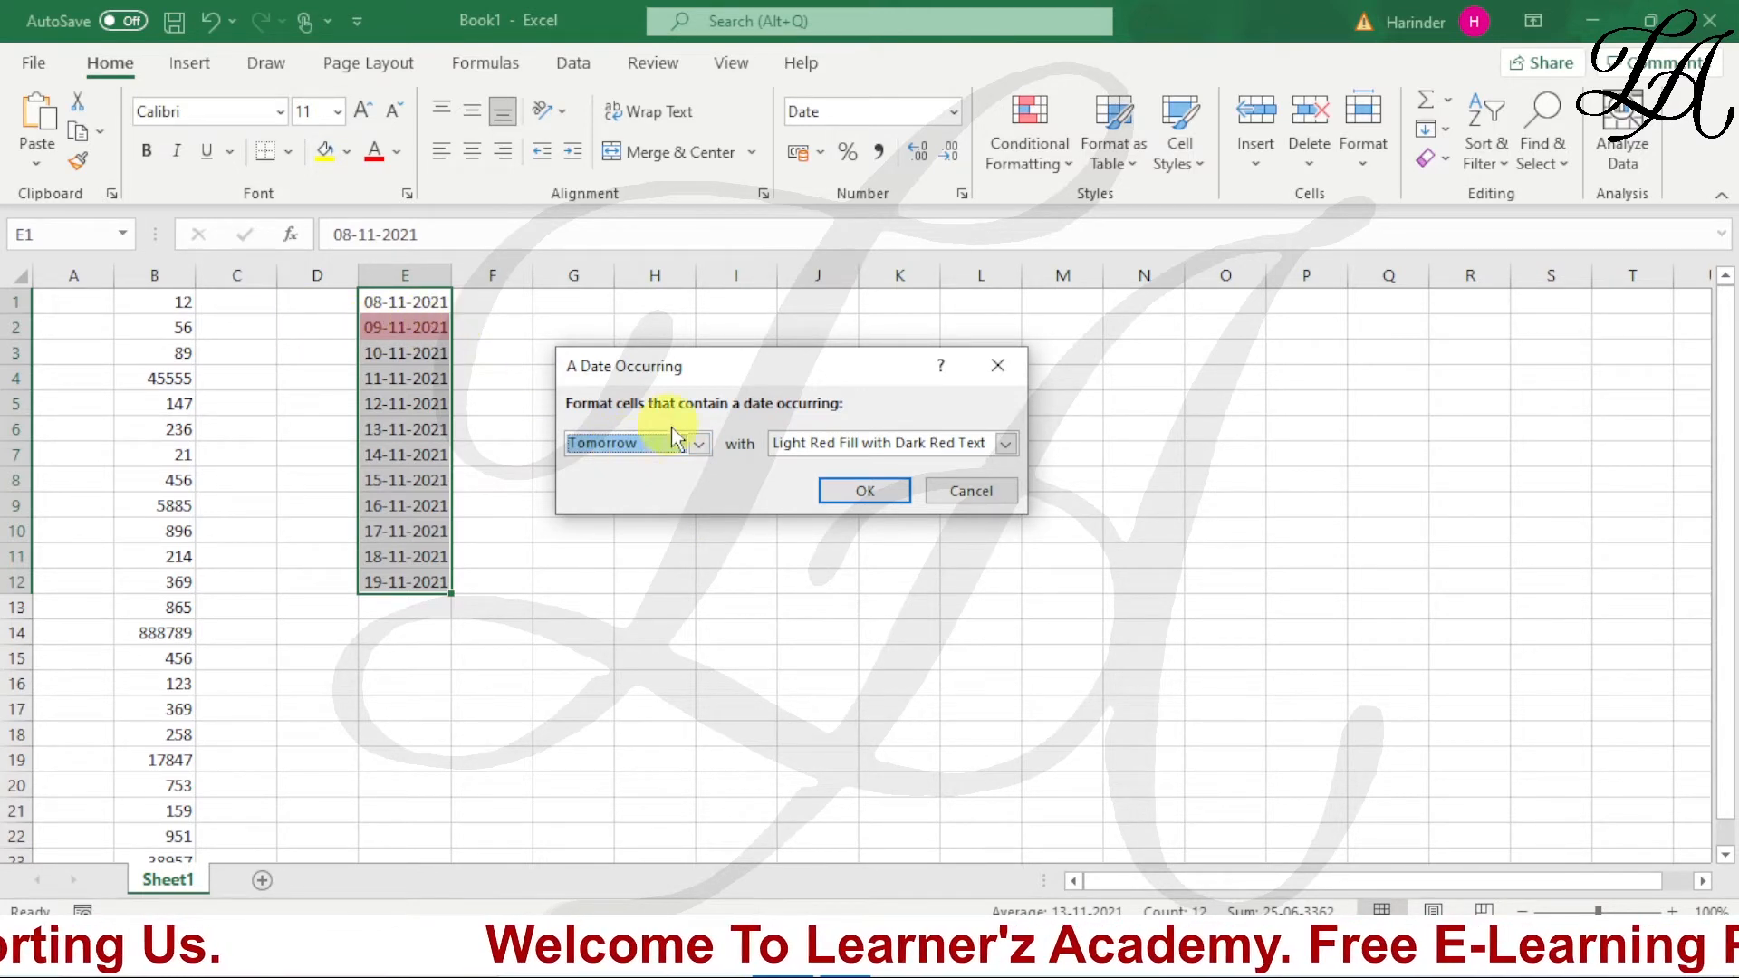
Set the date rule's period to This week and apply it with Light Red Fill with Dark Red Text.
click(698, 443)
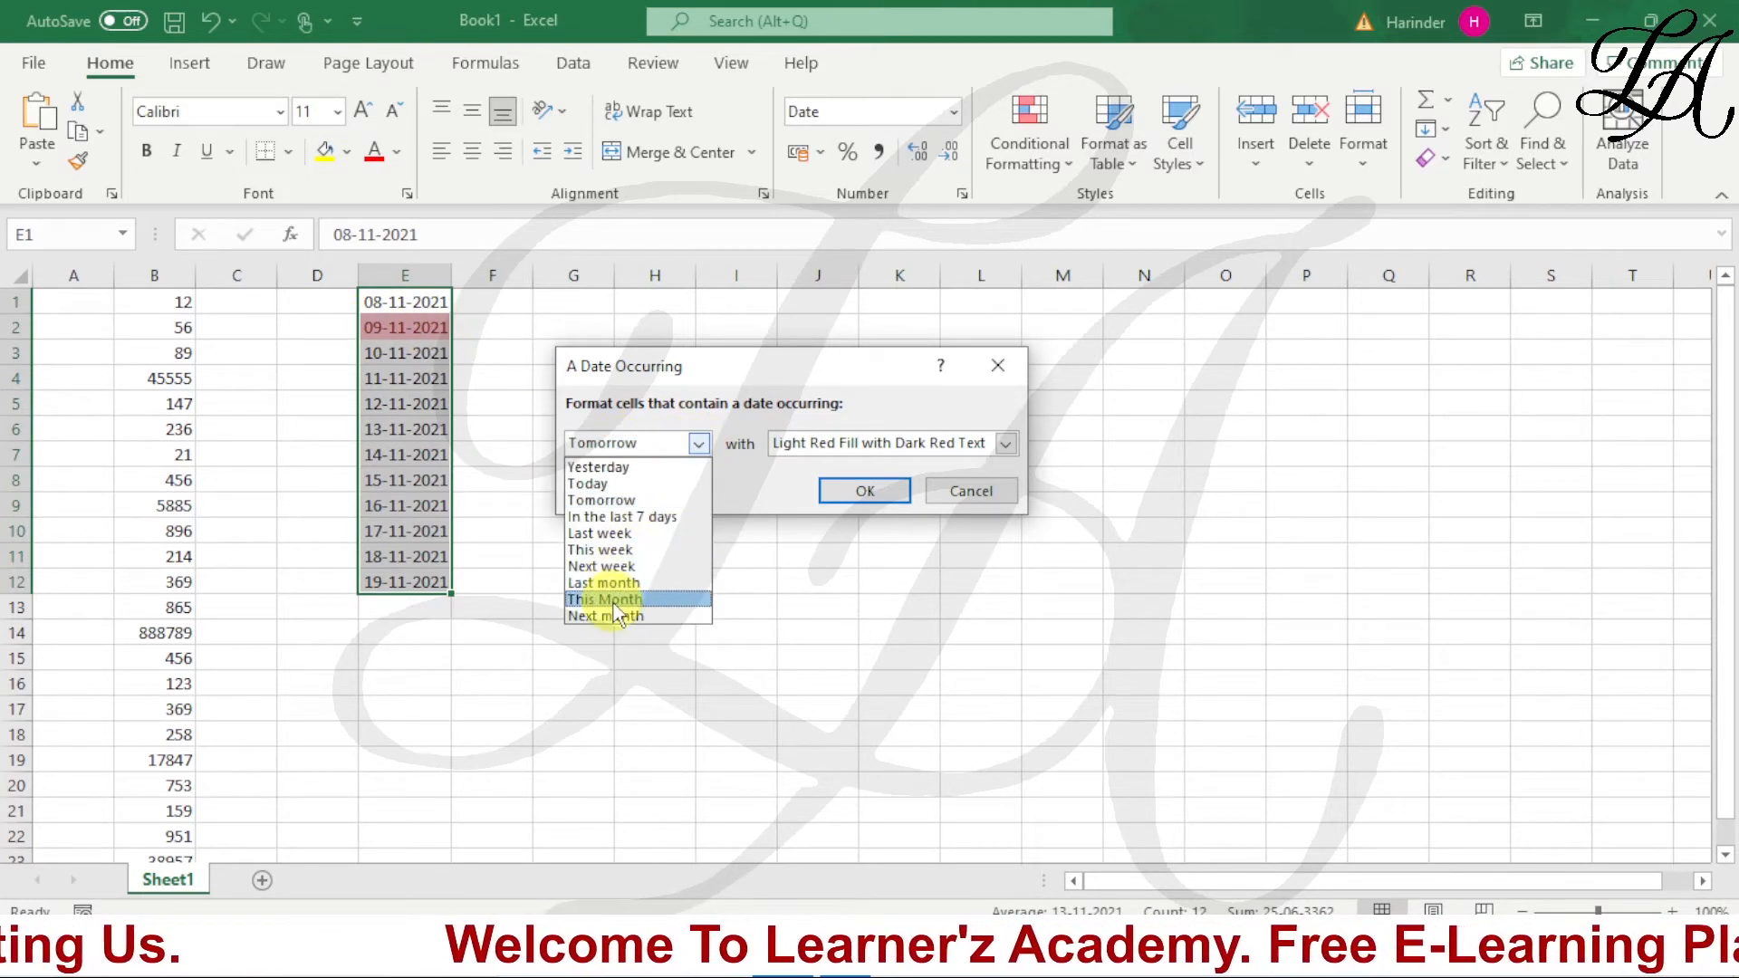
click(613, 551)
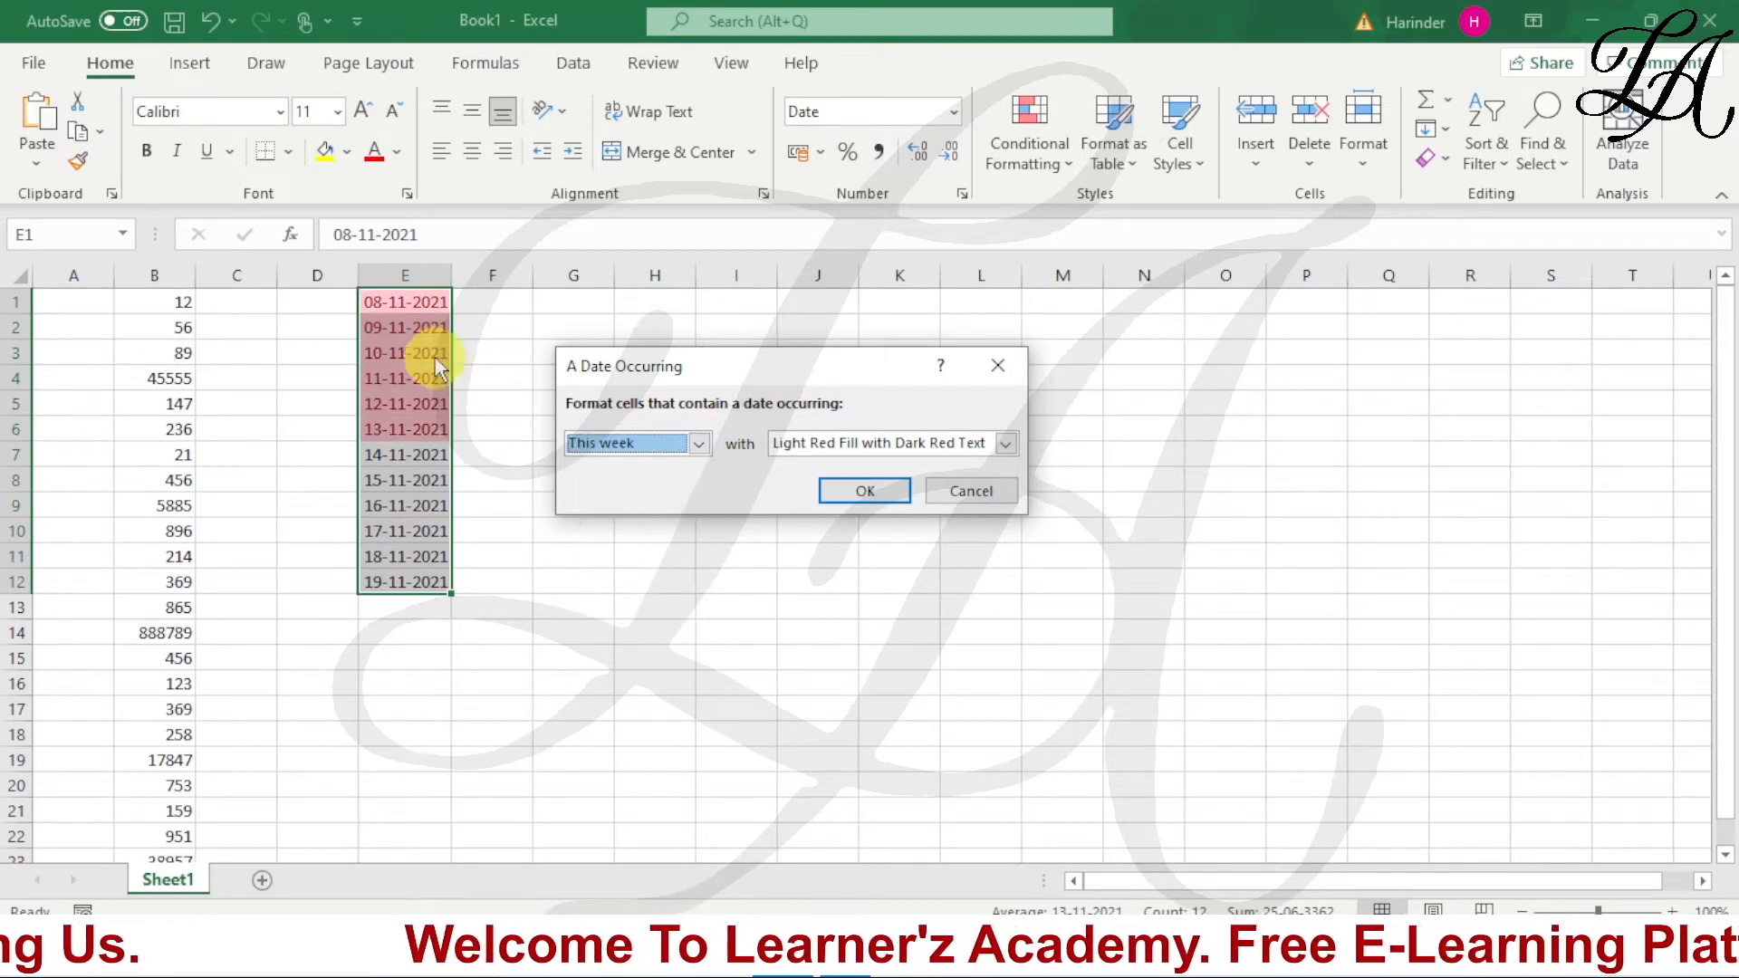
click(887, 505)
click(683, 476)
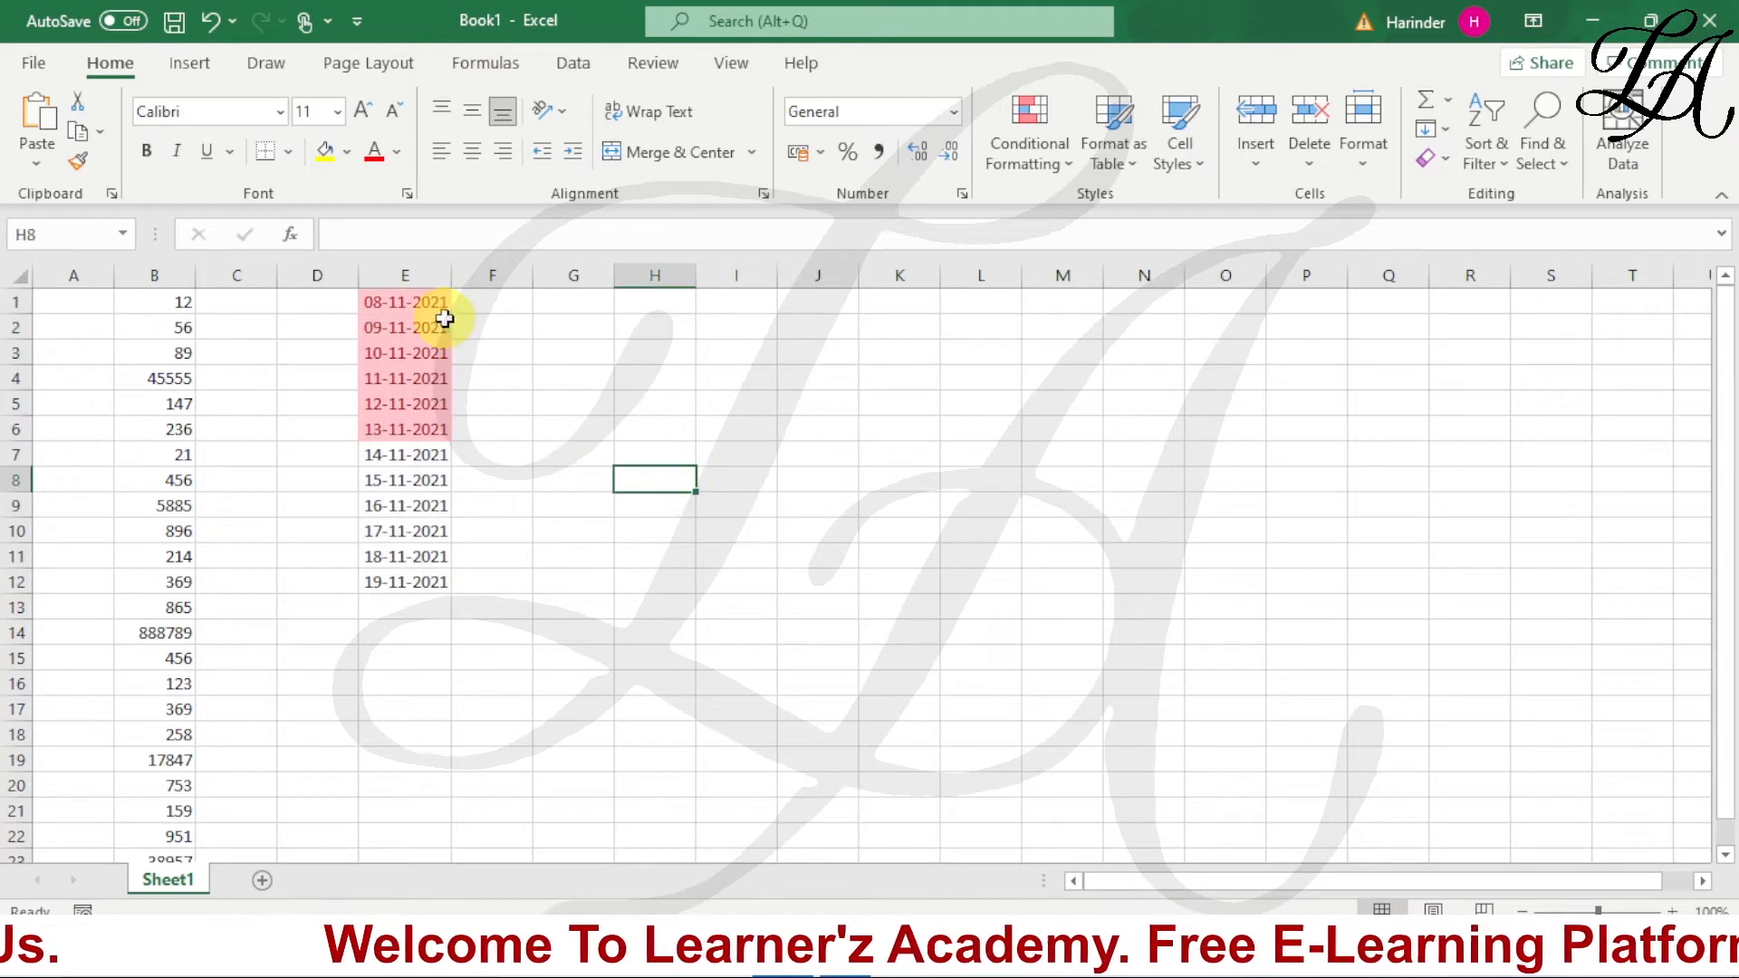
Clear the conditional formatting rules from the entire sheet, removing the date highlighting.
click(1008, 160)
mouse_move(1134, 546)
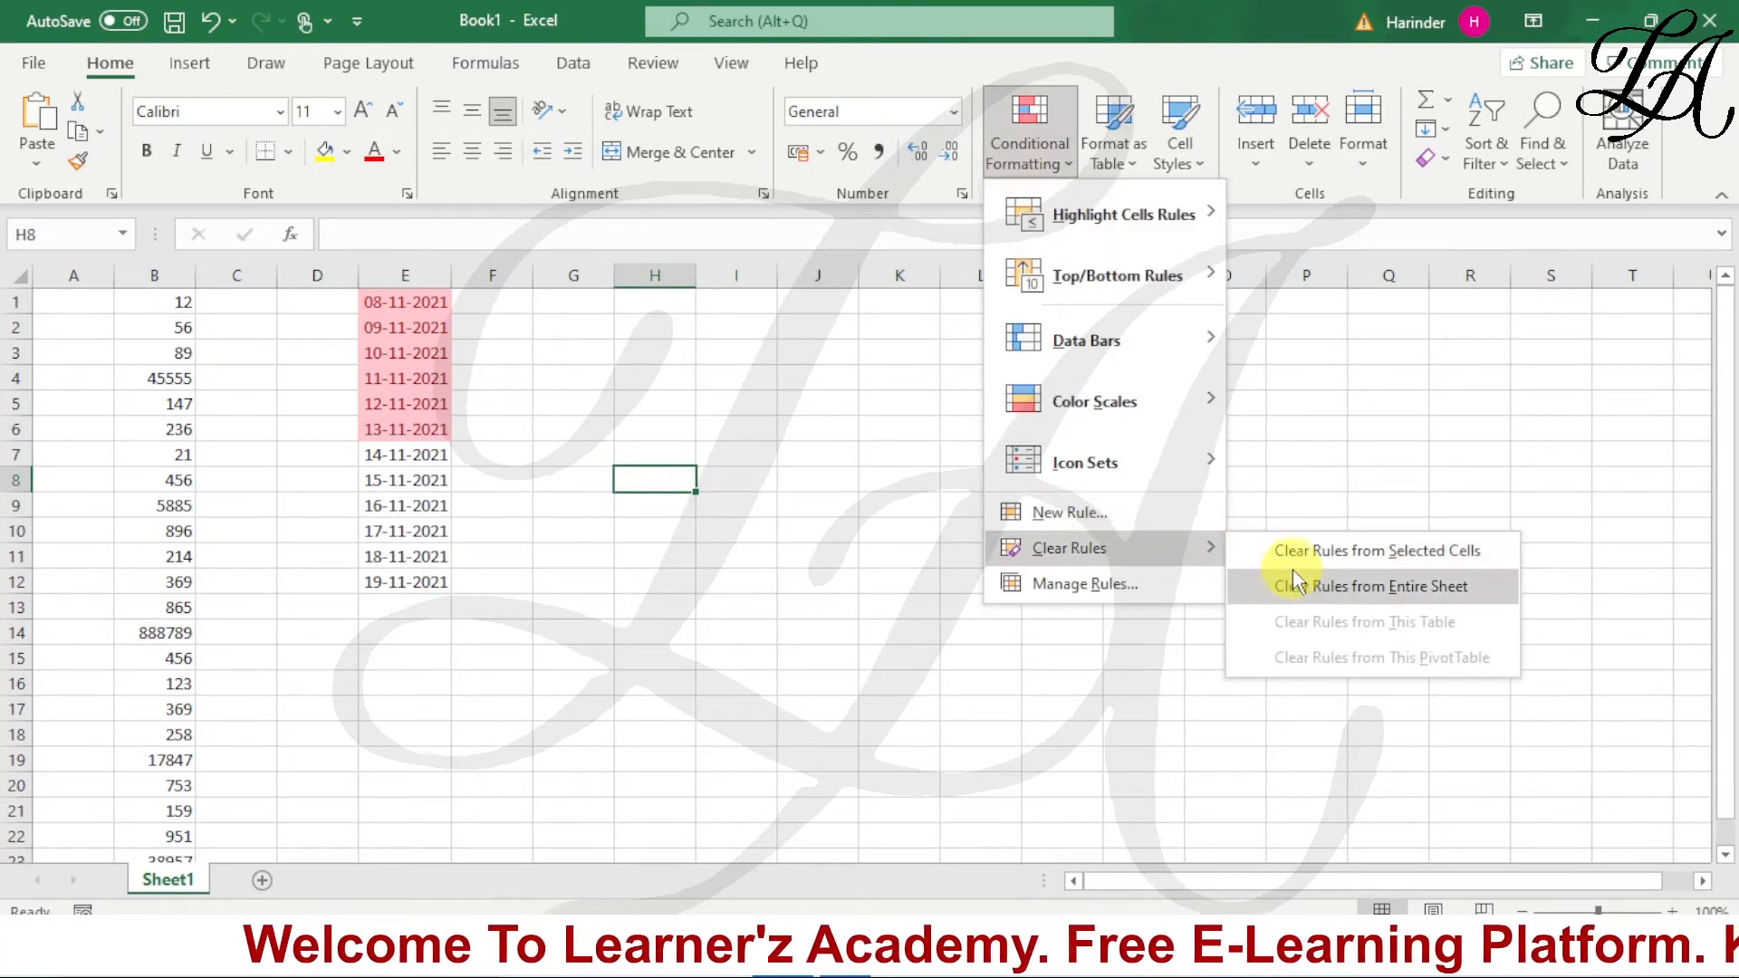
click(1305, 594)
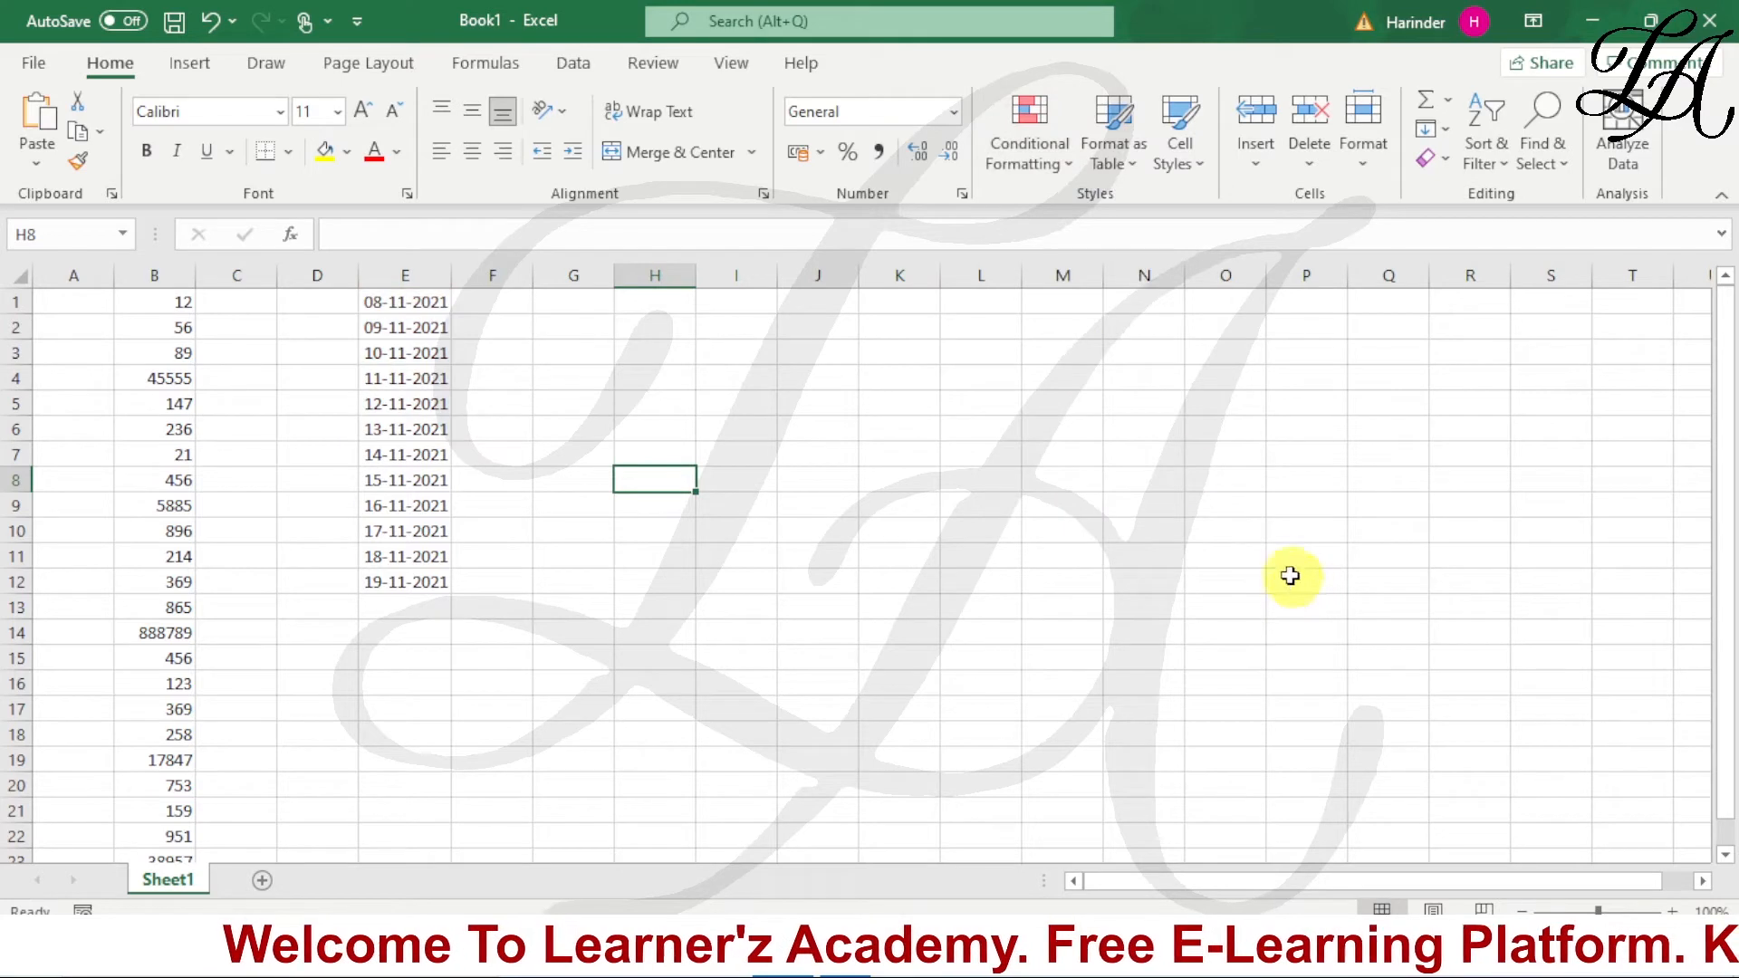
Add the value 21 in cell B24, below the last number in column B.
click(1022, 160)
mouse_move(1126, 224)
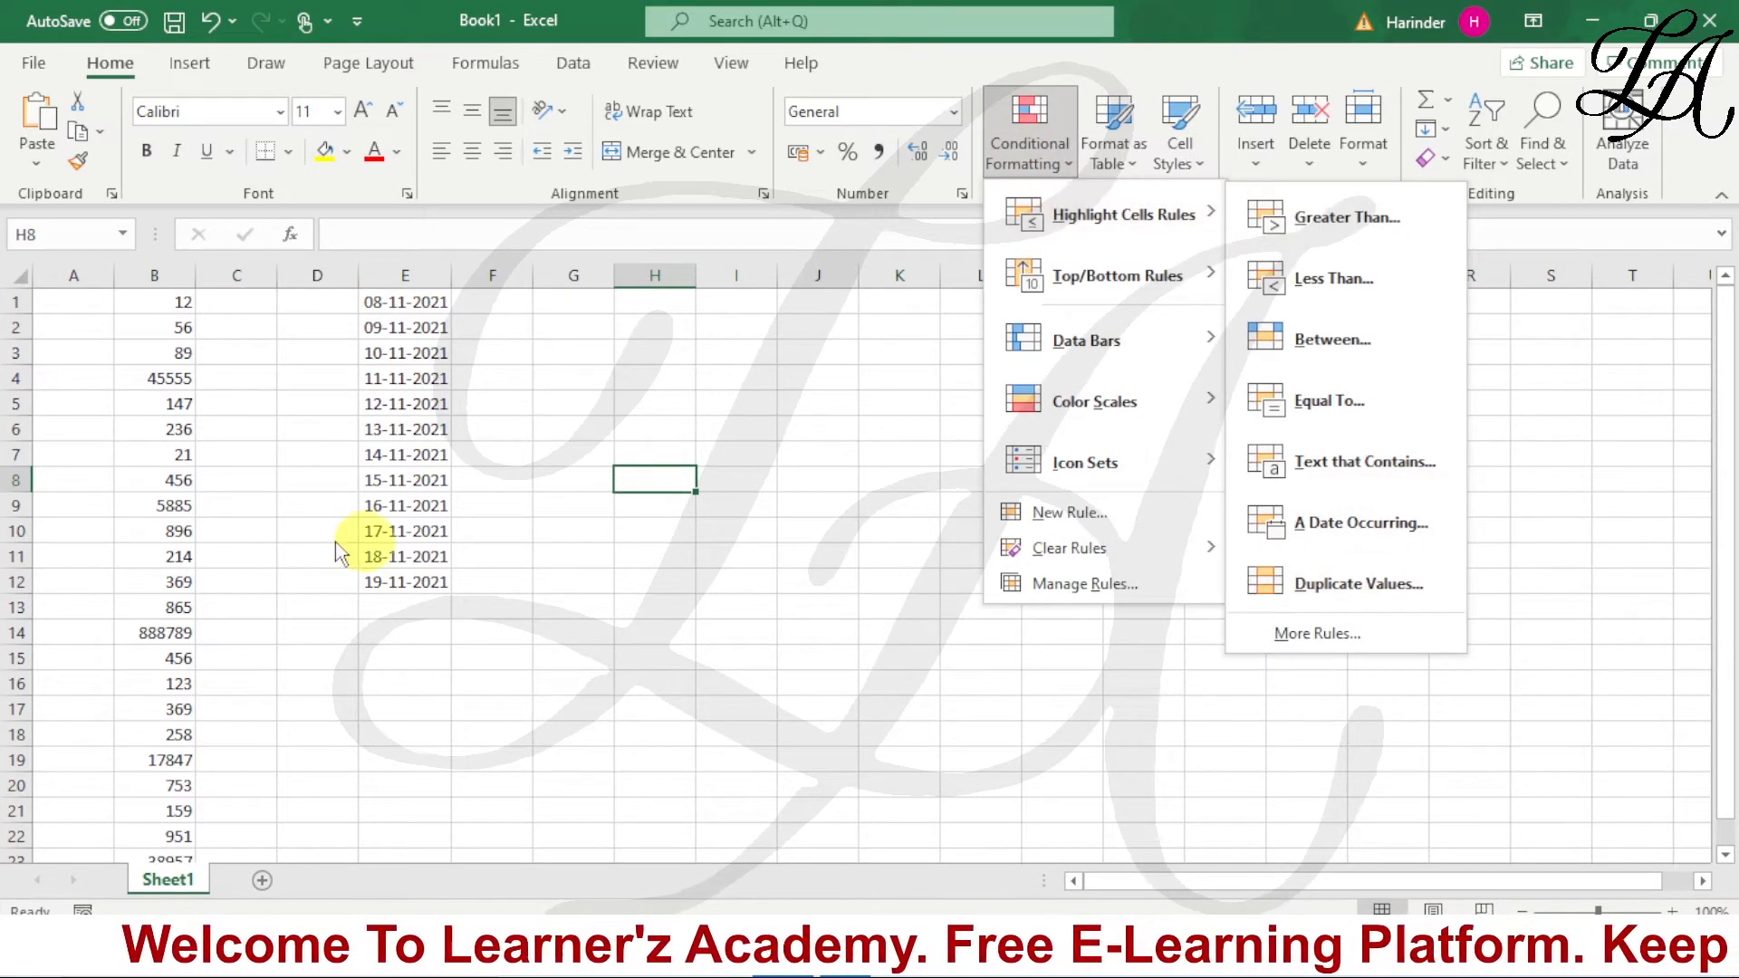
scroll(176, 553, down, 3)
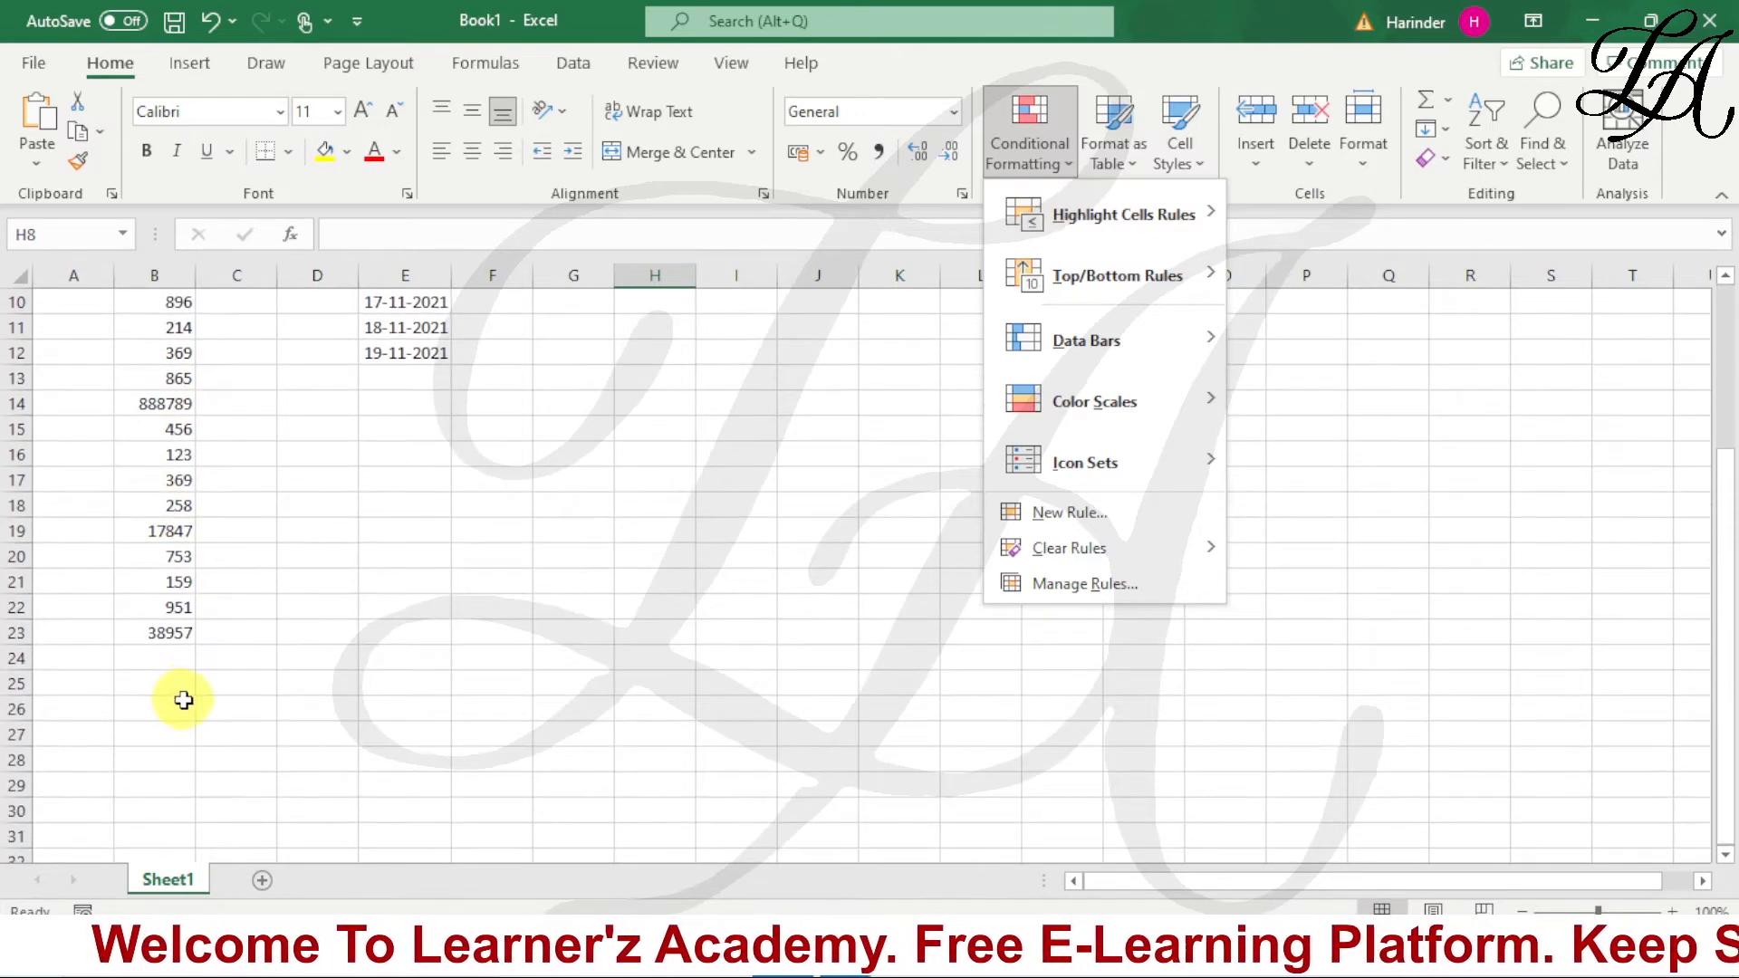
click(164, 654)
text(21)
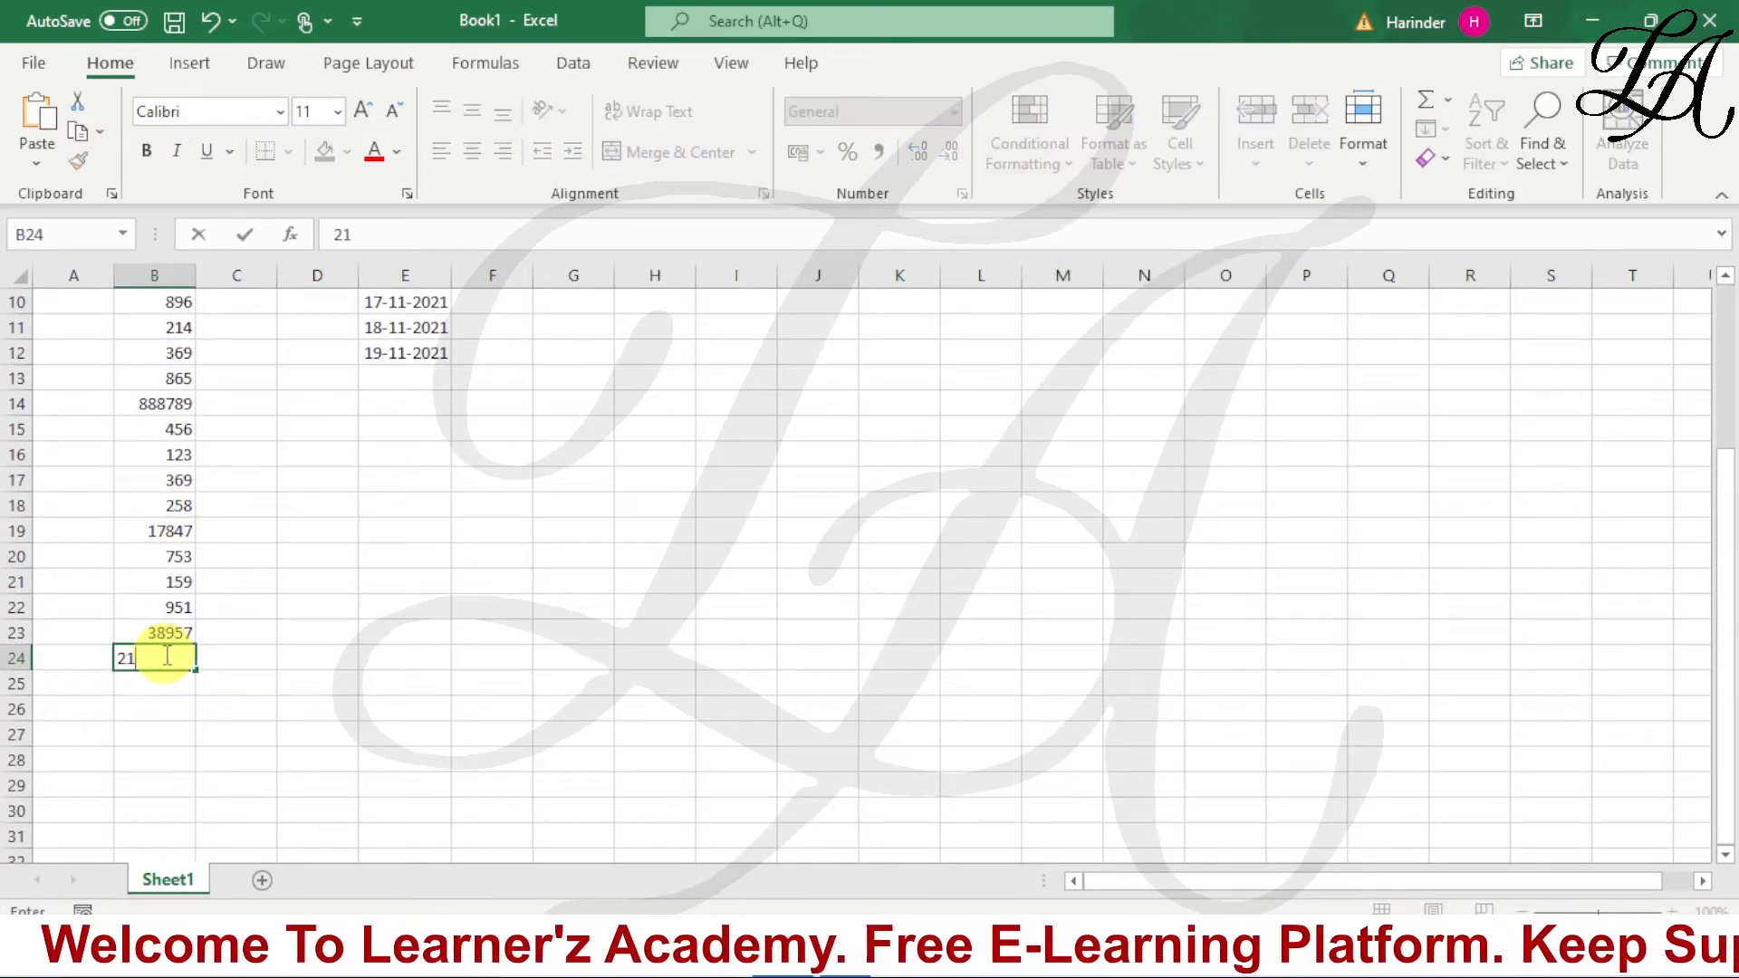
click(234, 607)
Start a Duplicate Values highlight rule on B1:B24 and preview duplicates in Light Red Fill with Dark Red Text.
scroll(236, 525, up, 3)
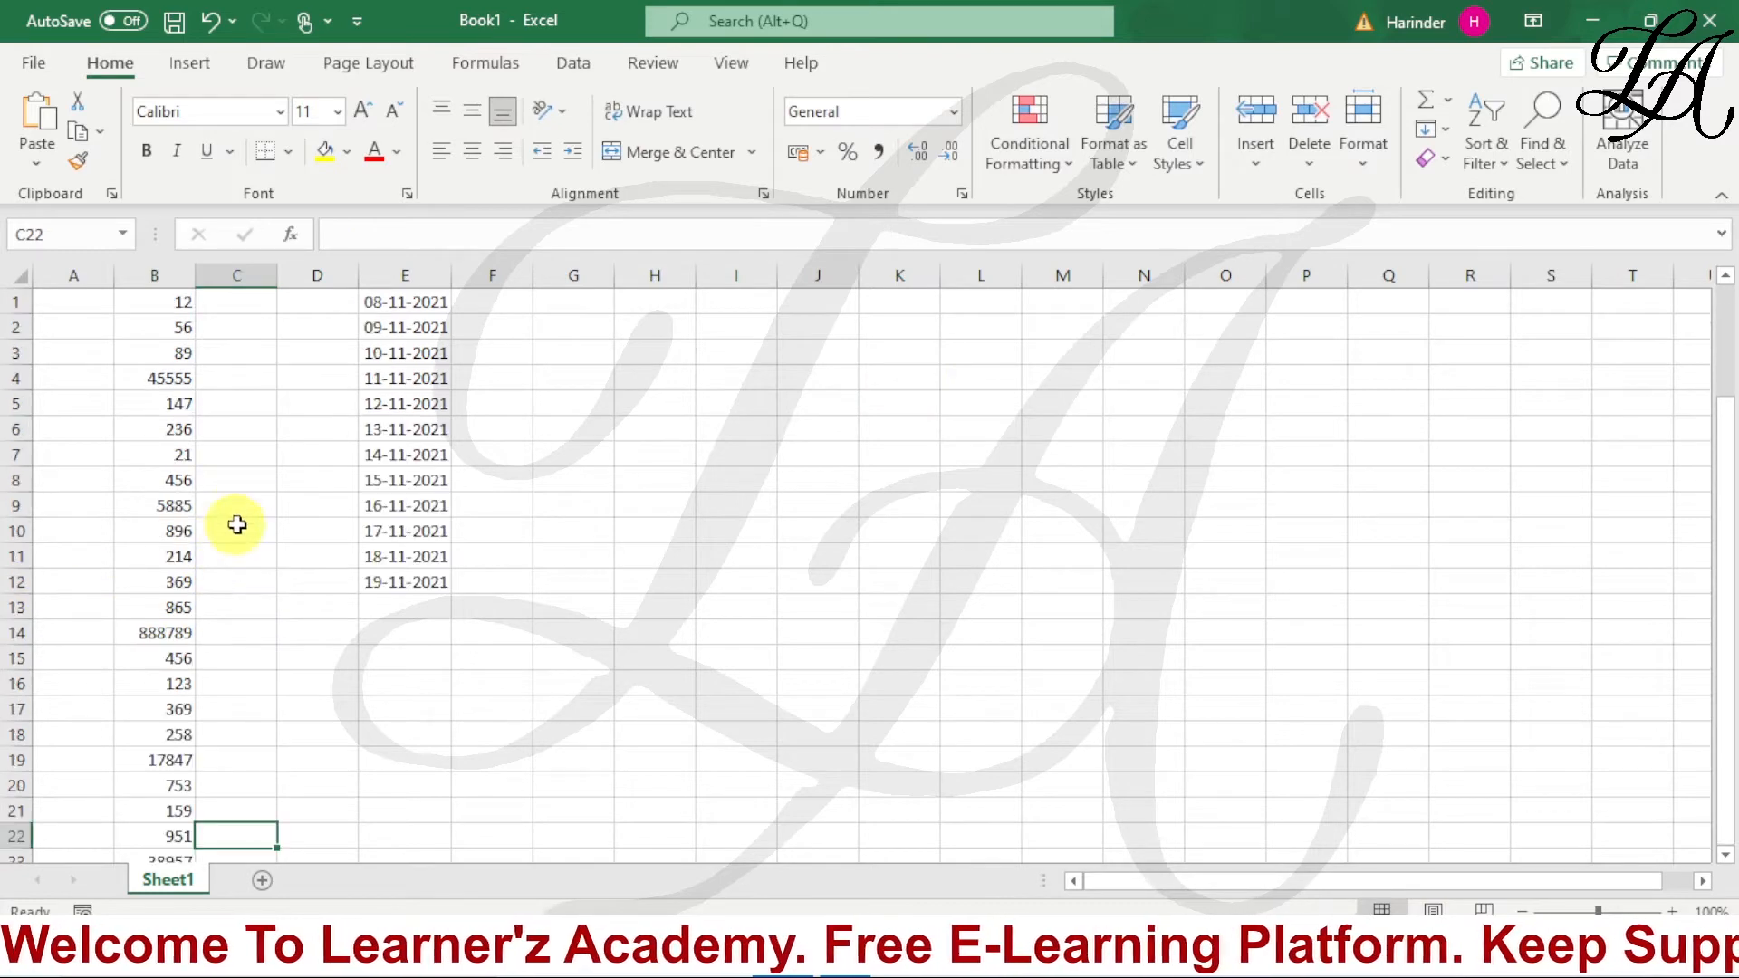
drag(172, 296, 185, 793)
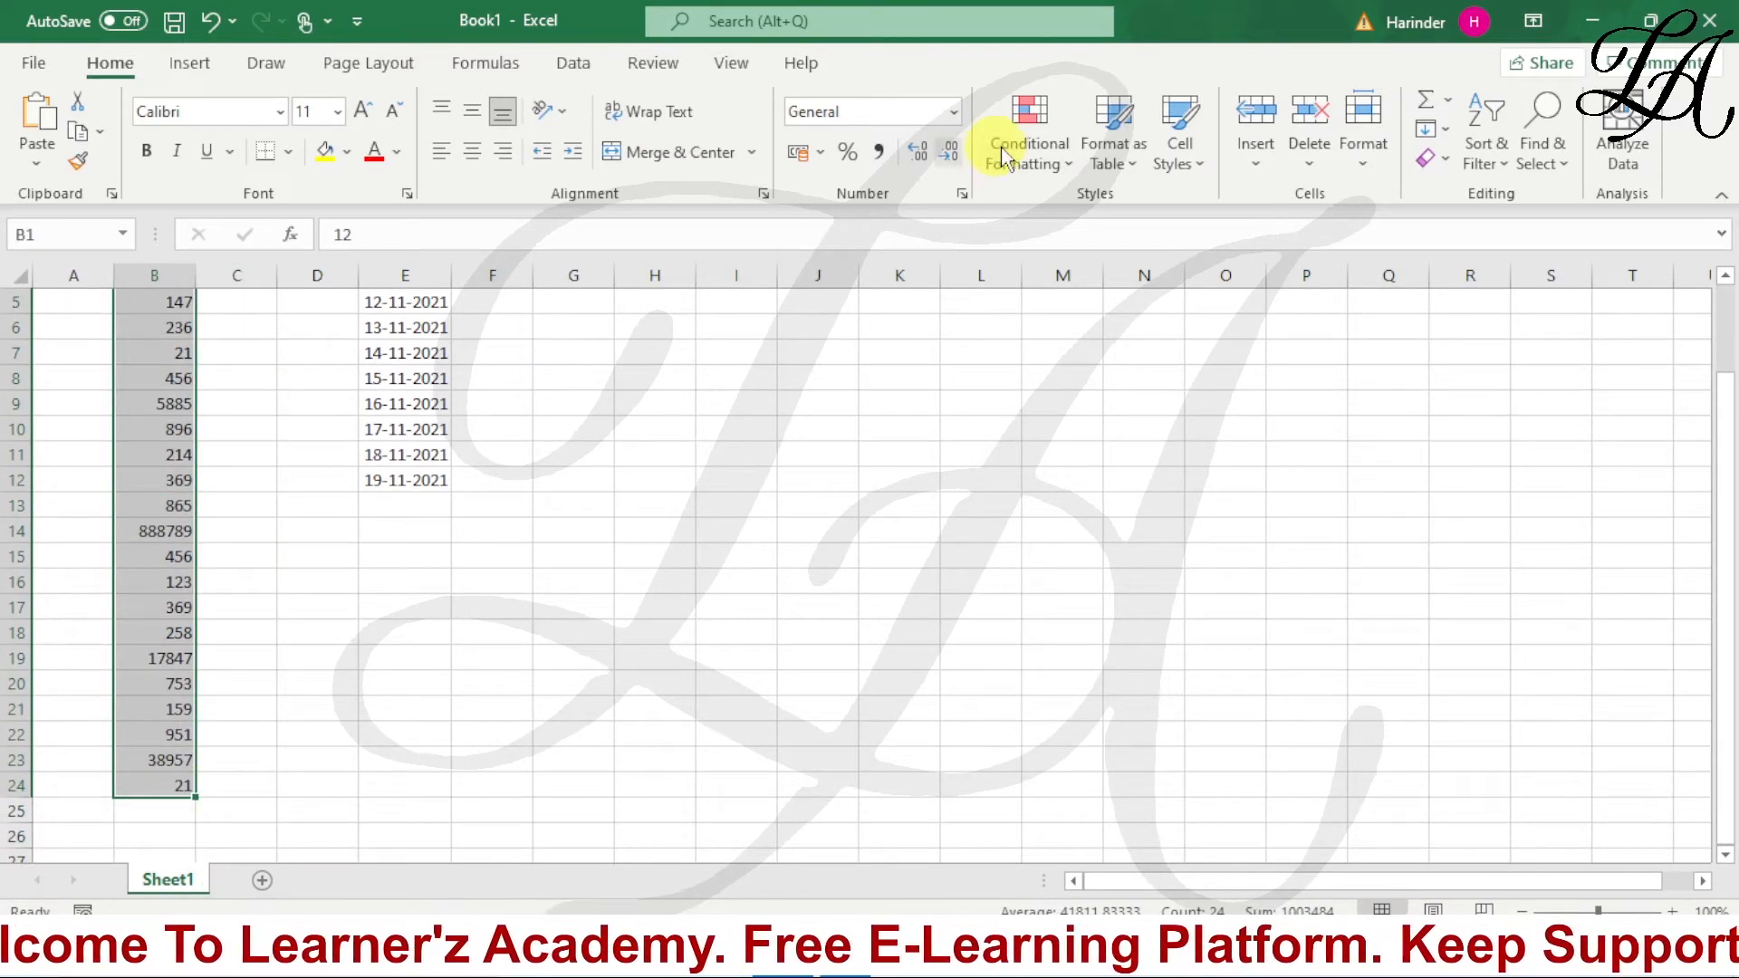
click(1033, 145)
mouse_move(1213, 210)
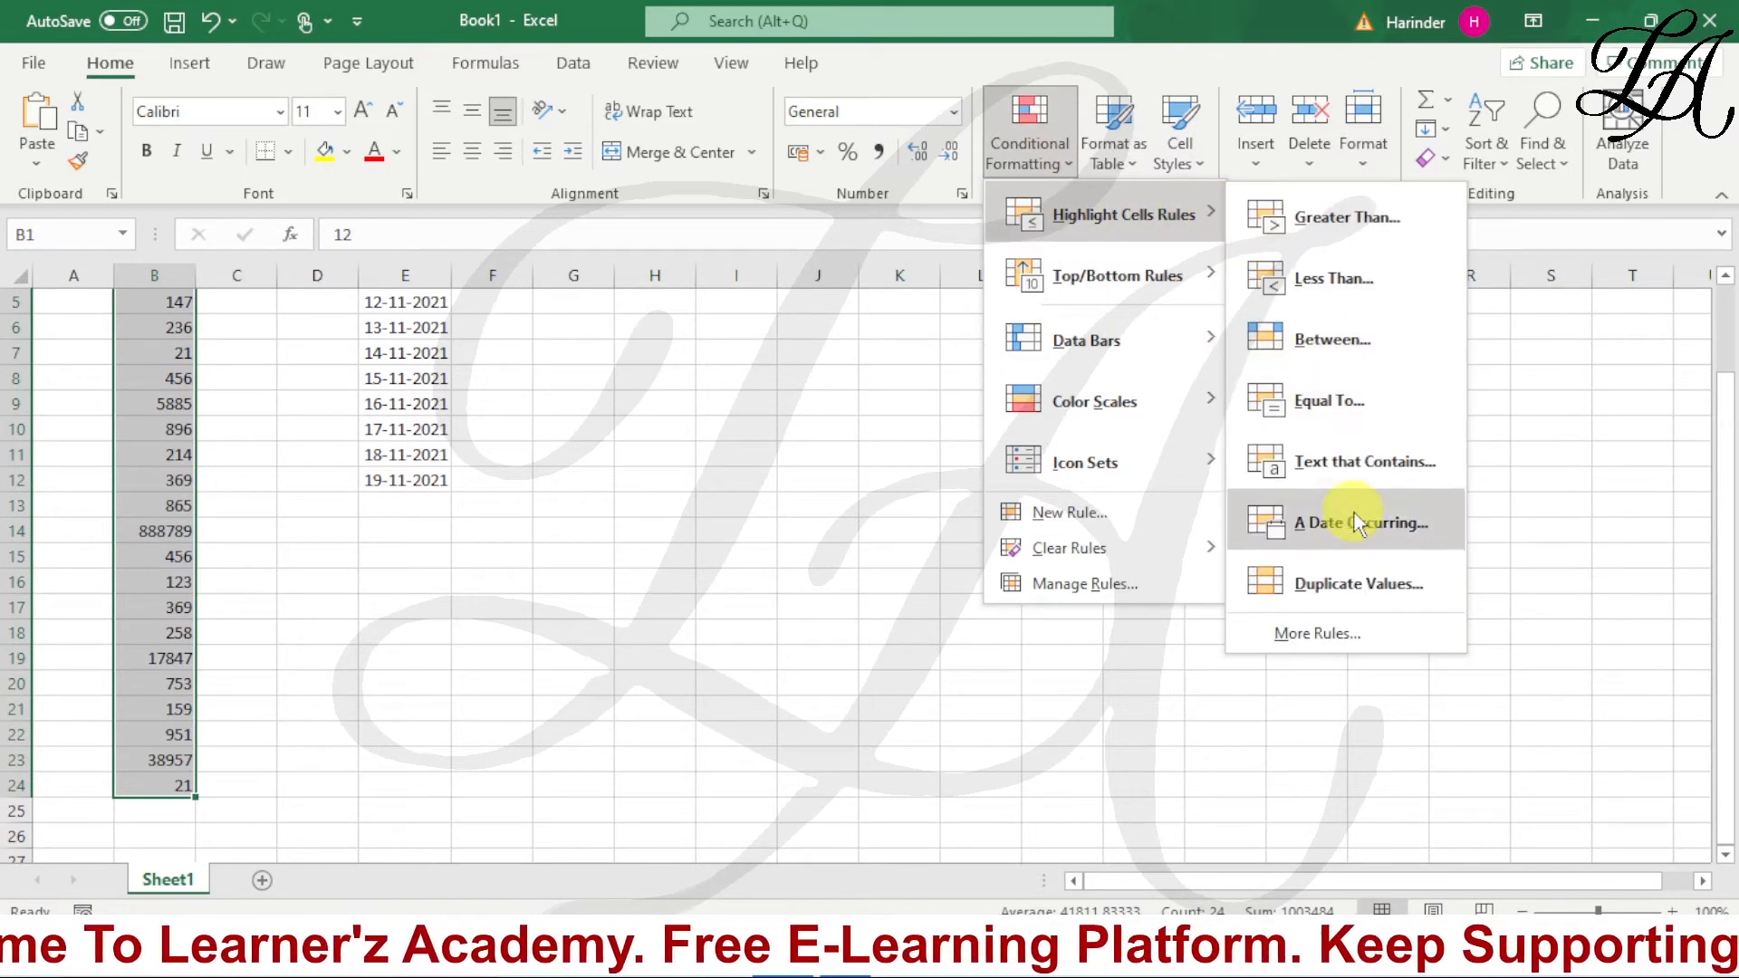
click(1349, 585)
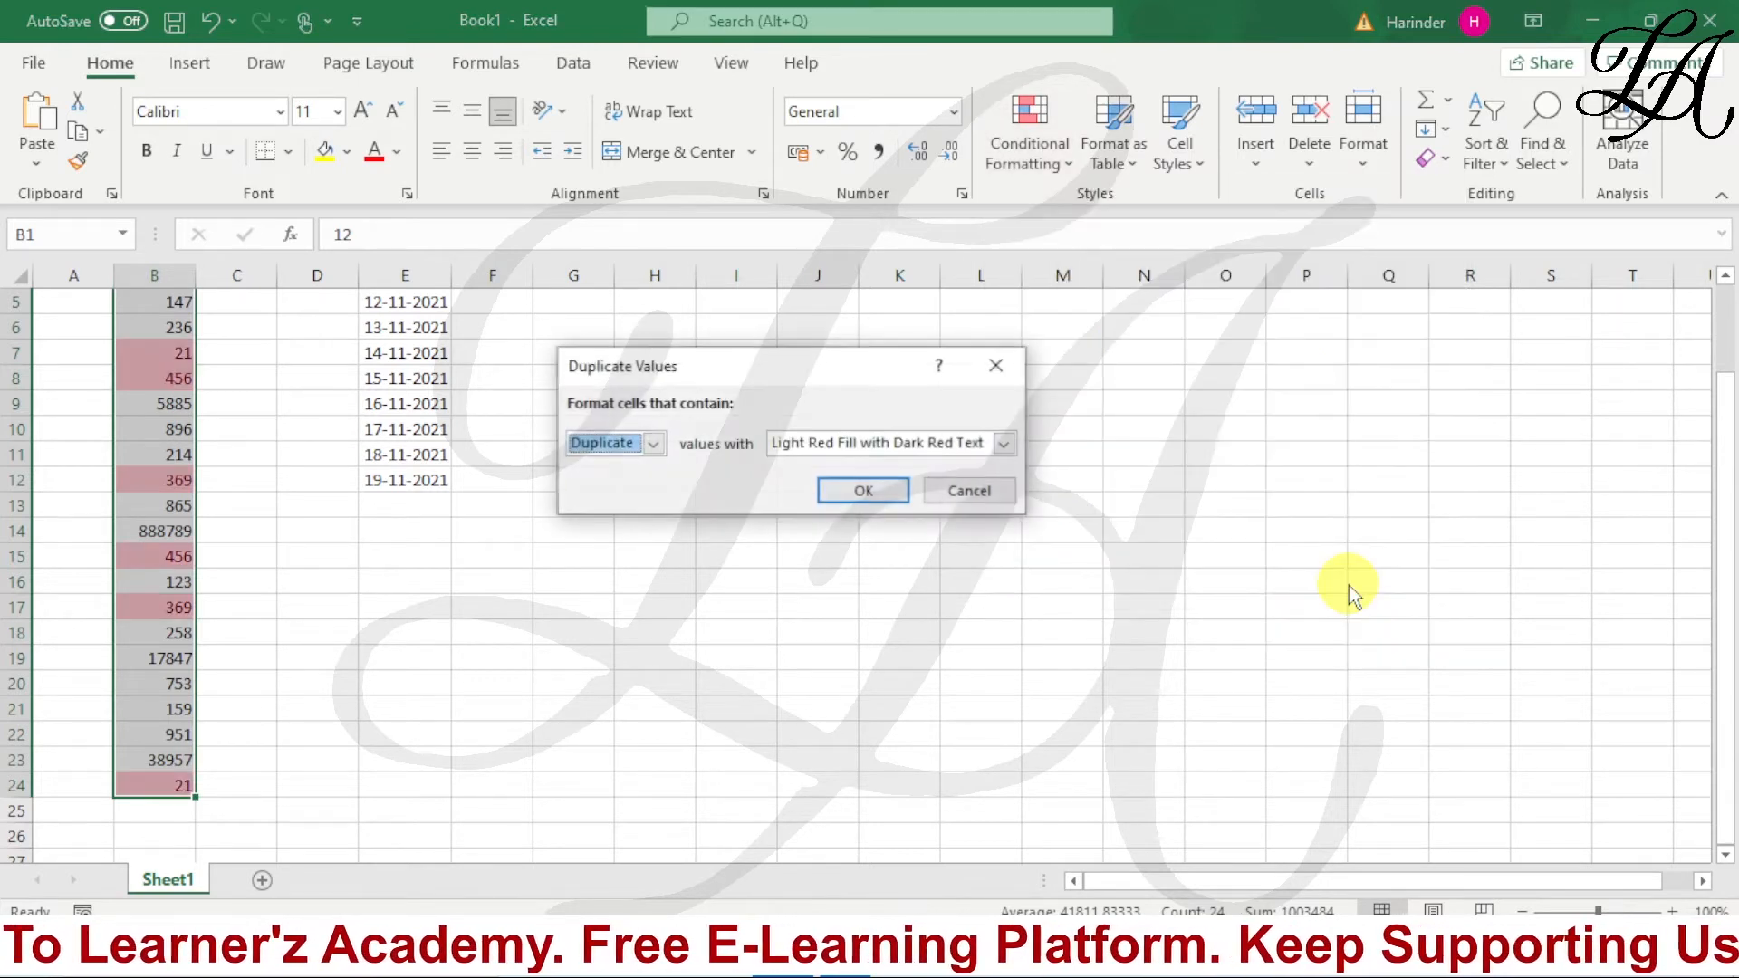
click(654, 444)
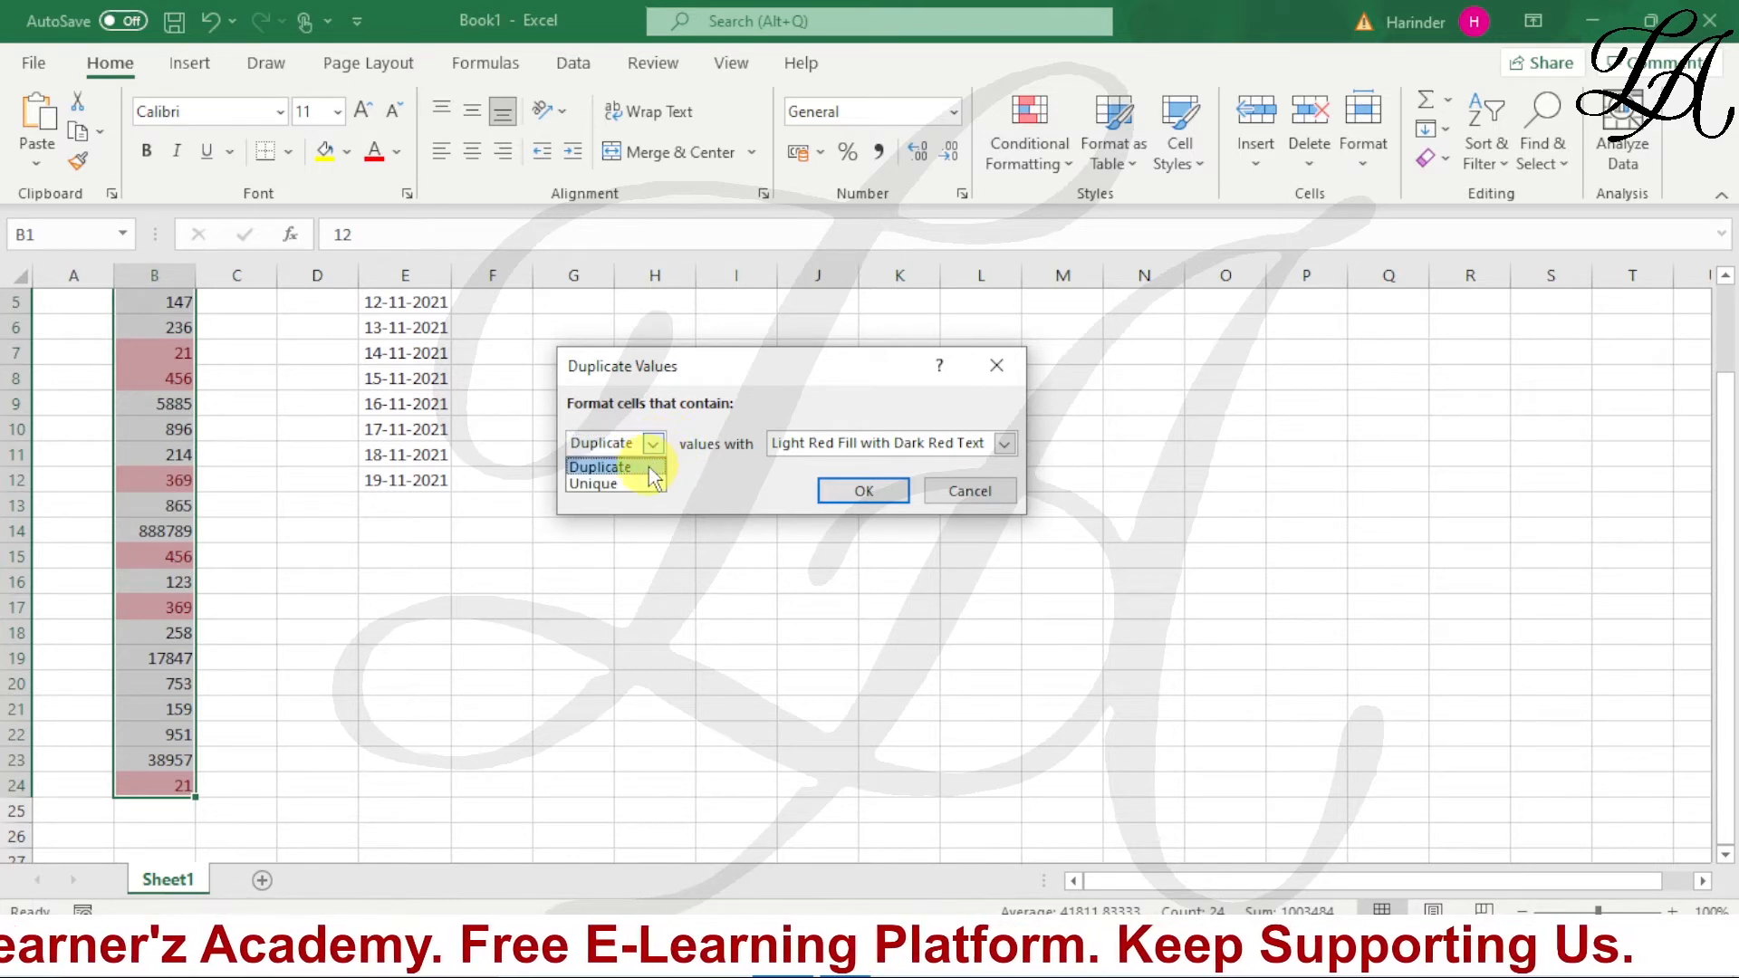
click(657, 457)
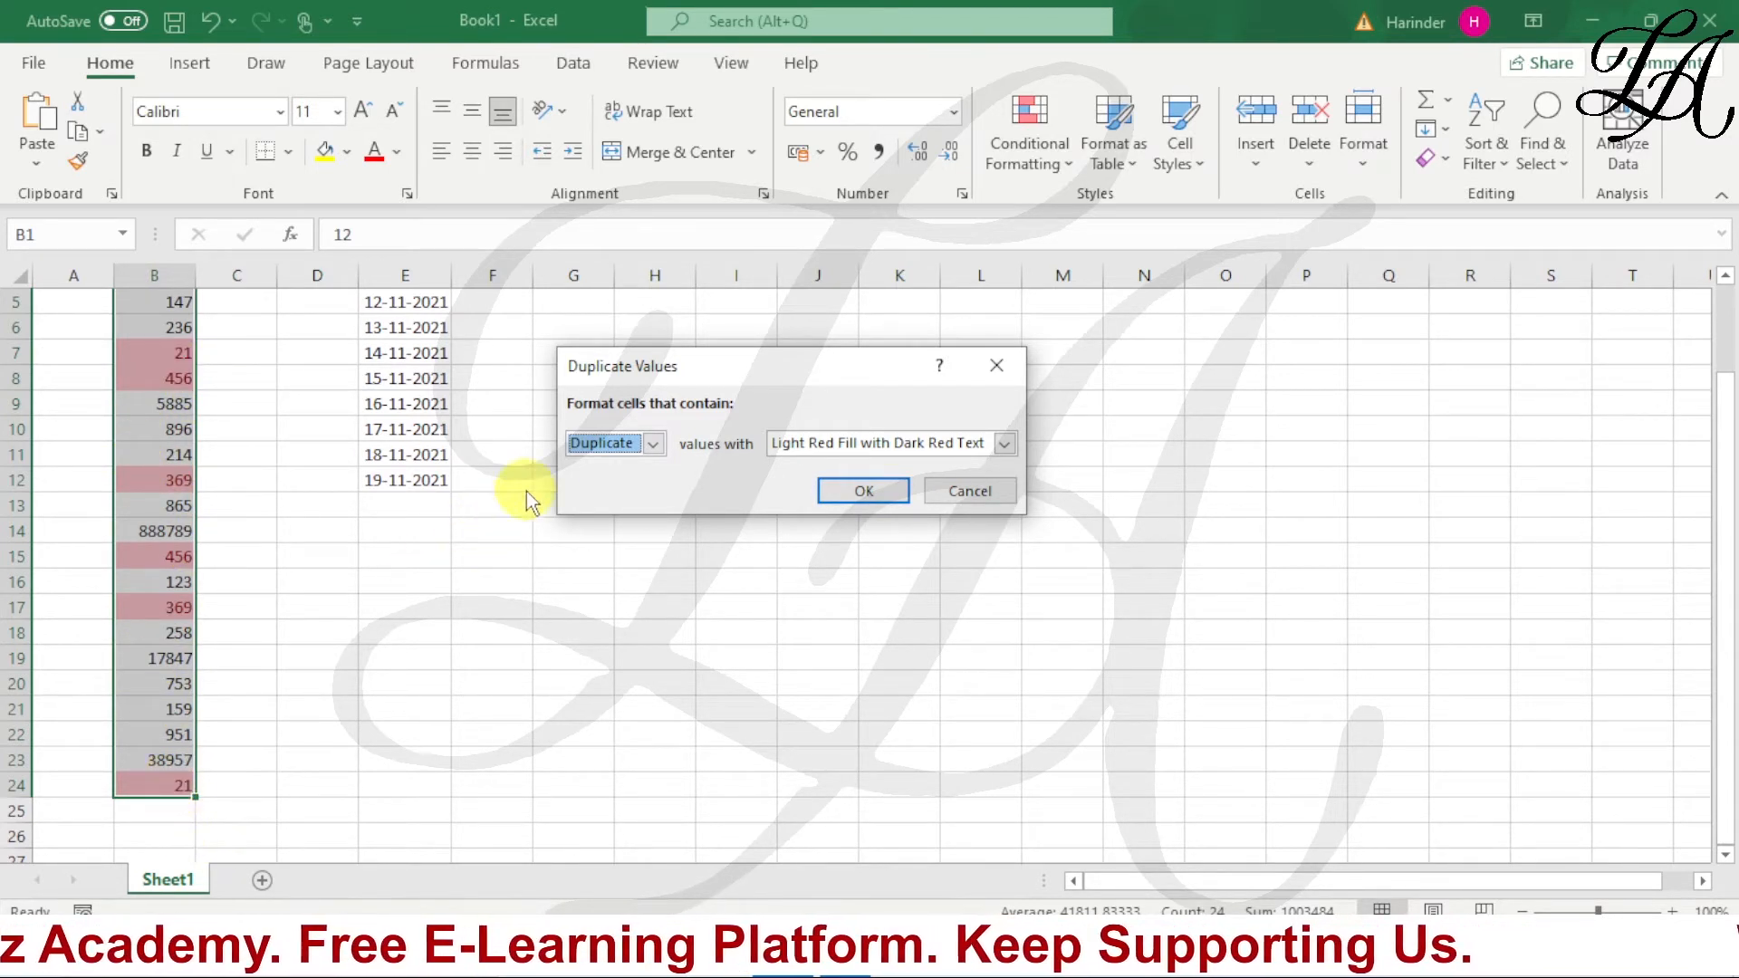
Switch the rule on column B to Unique values and apply it.
click(653, 444)
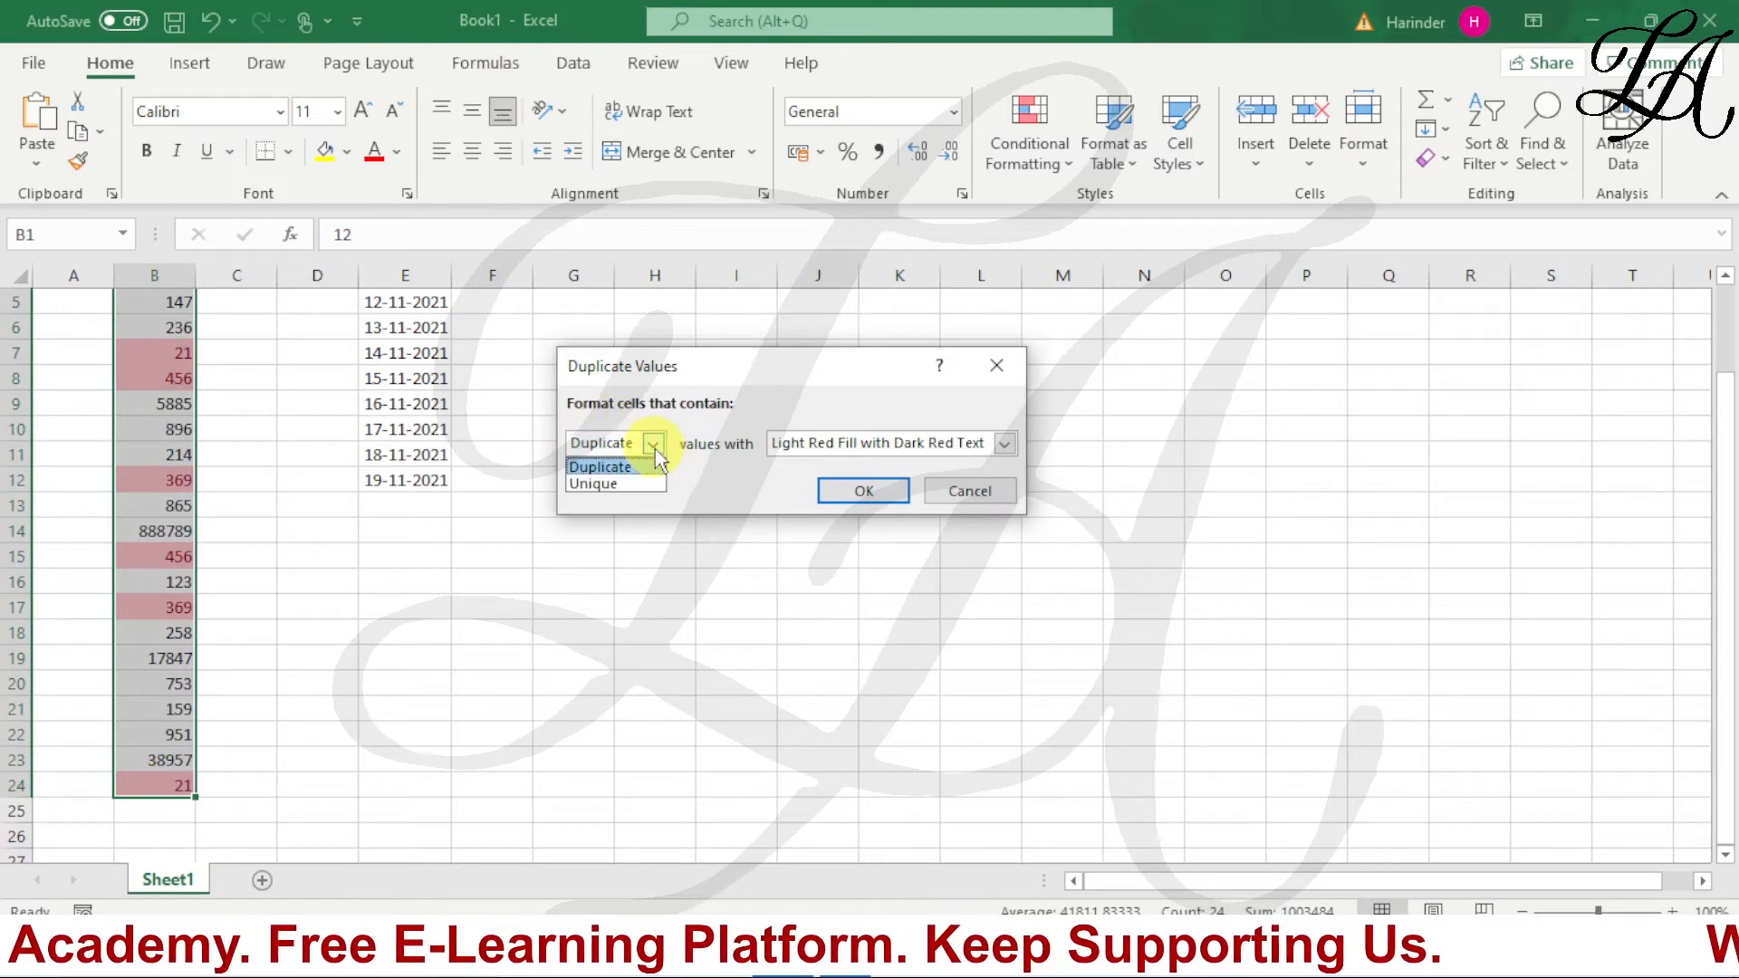
click(627, 487)
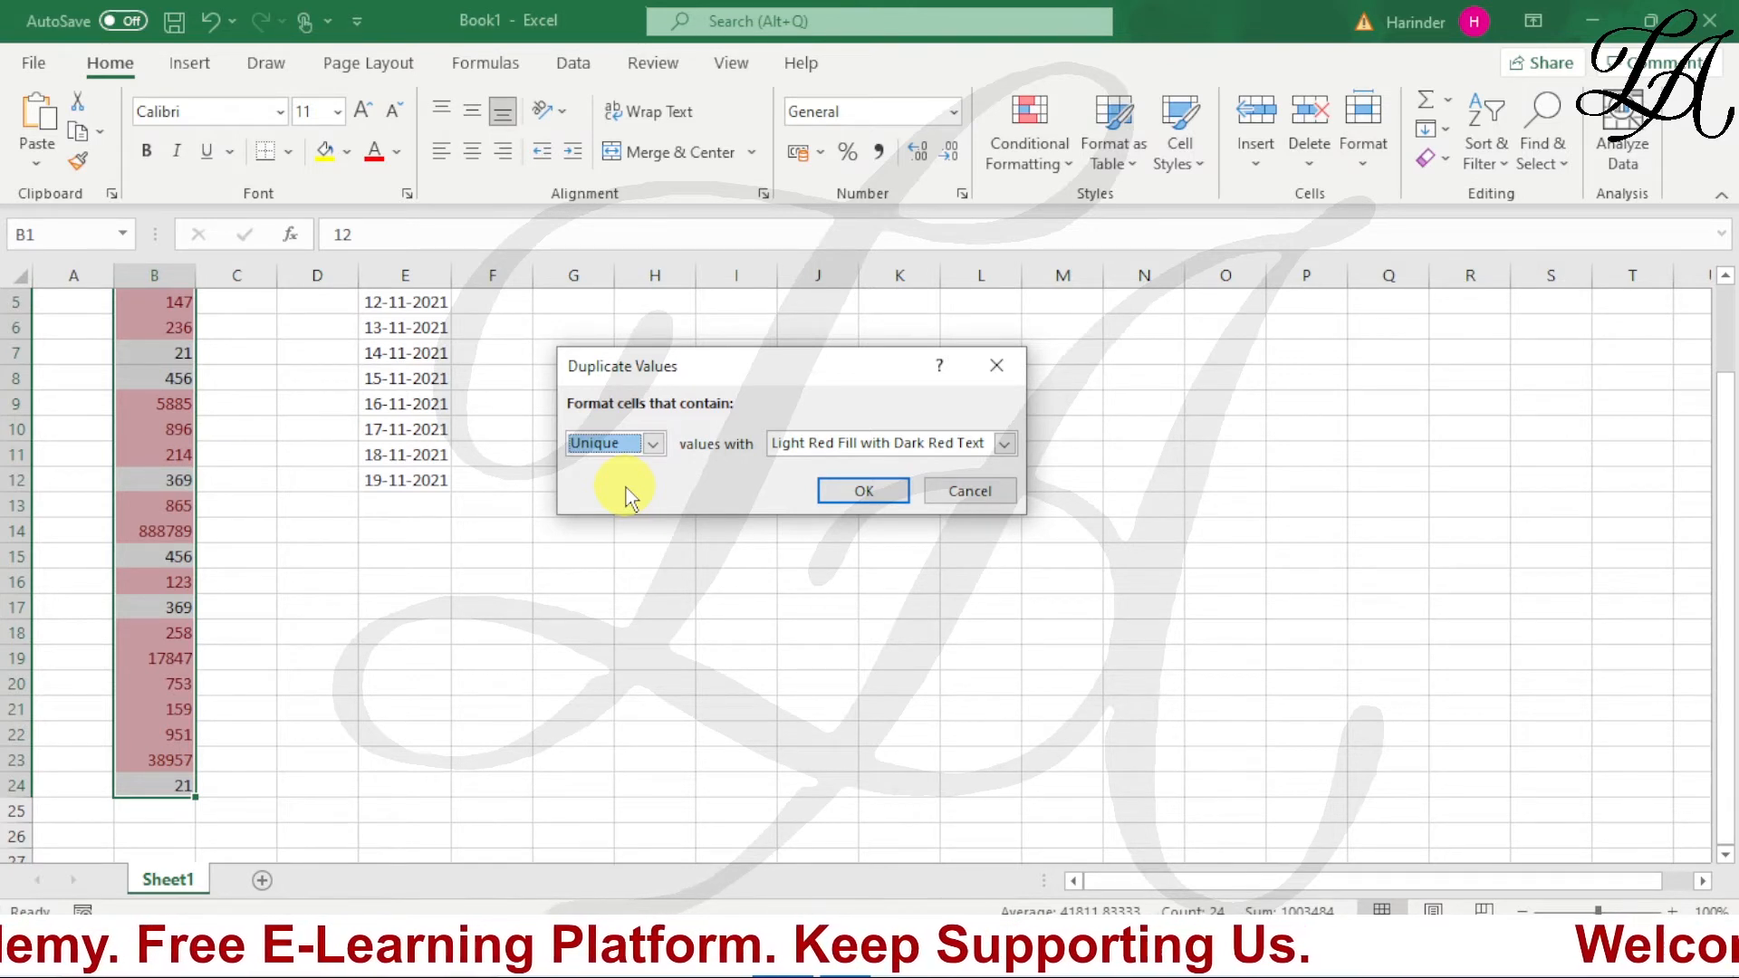
click(878, 492)
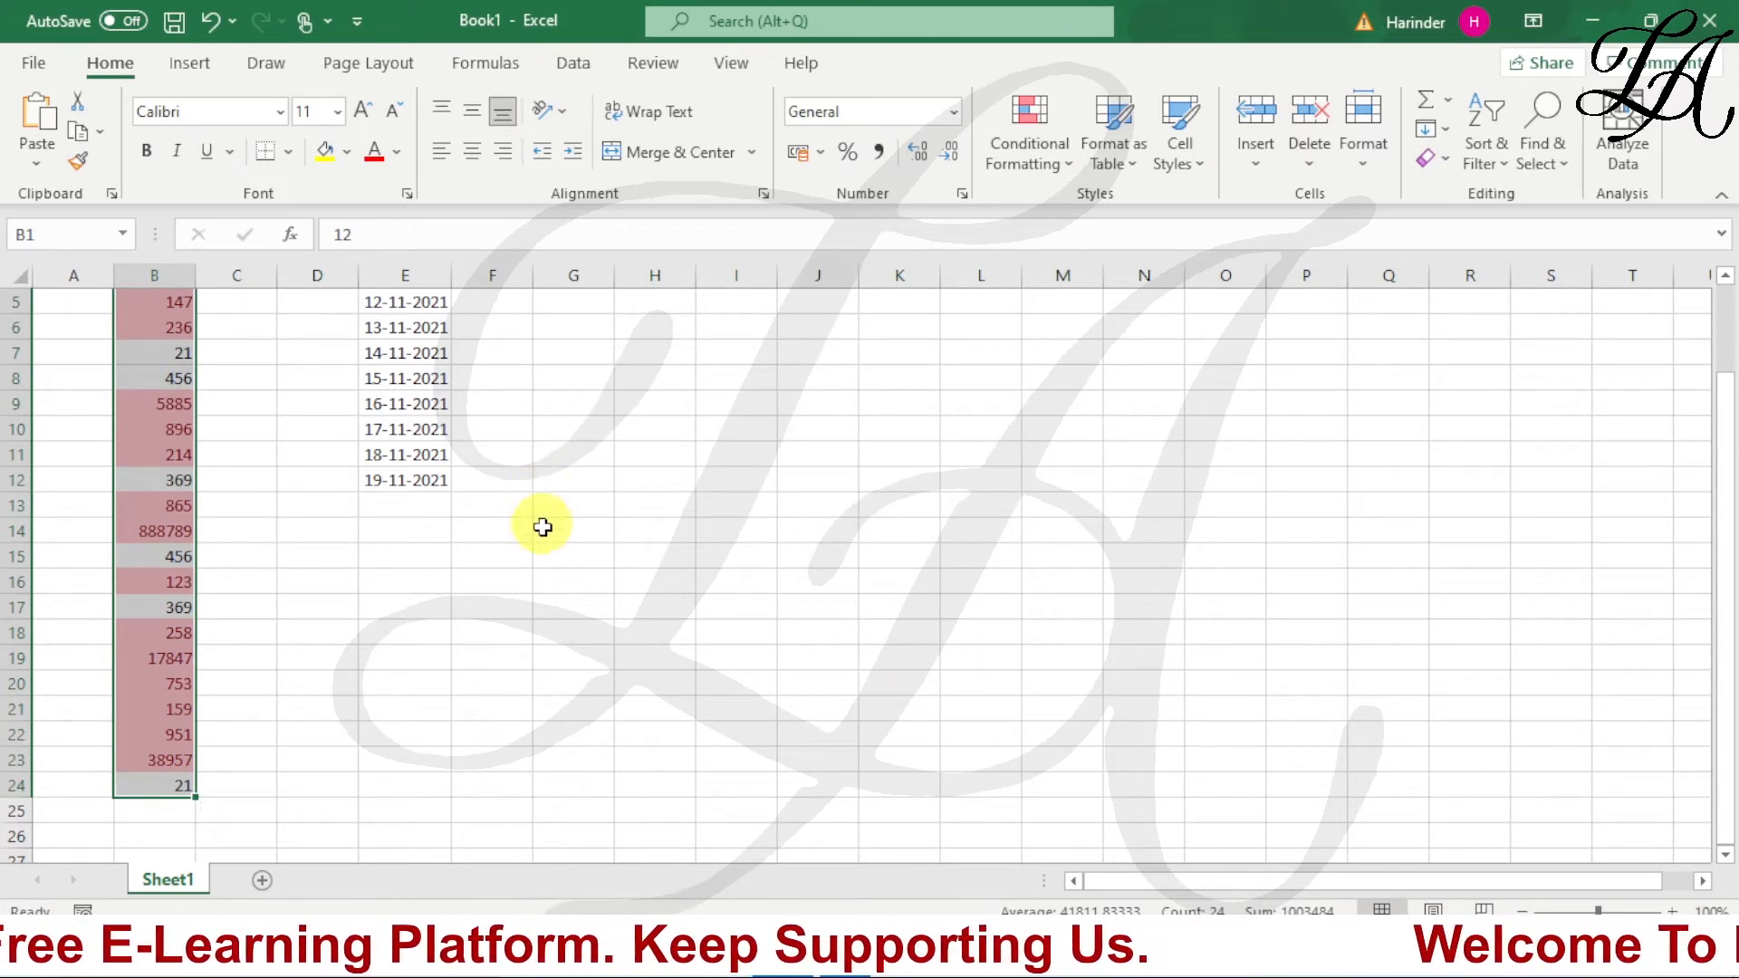
Clear the conditional formatting rules from the entire sheet to remove the unique-value highlighting.
click(1021, 159)
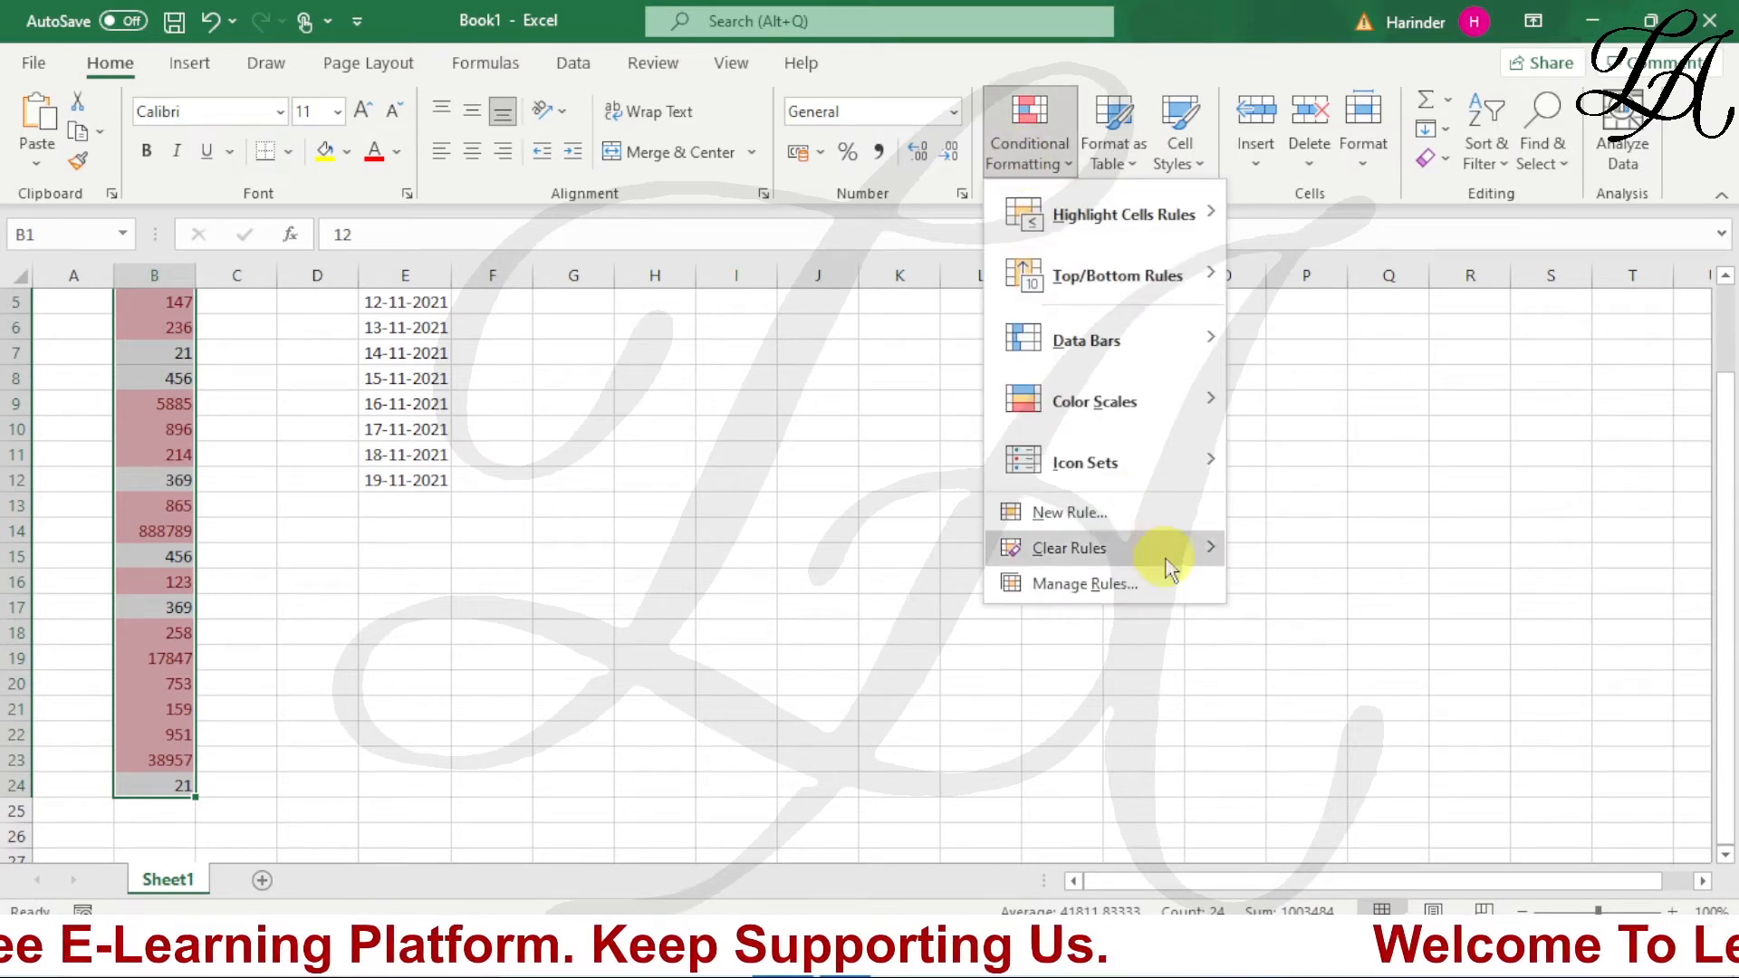
mouse_move(1198, 548)
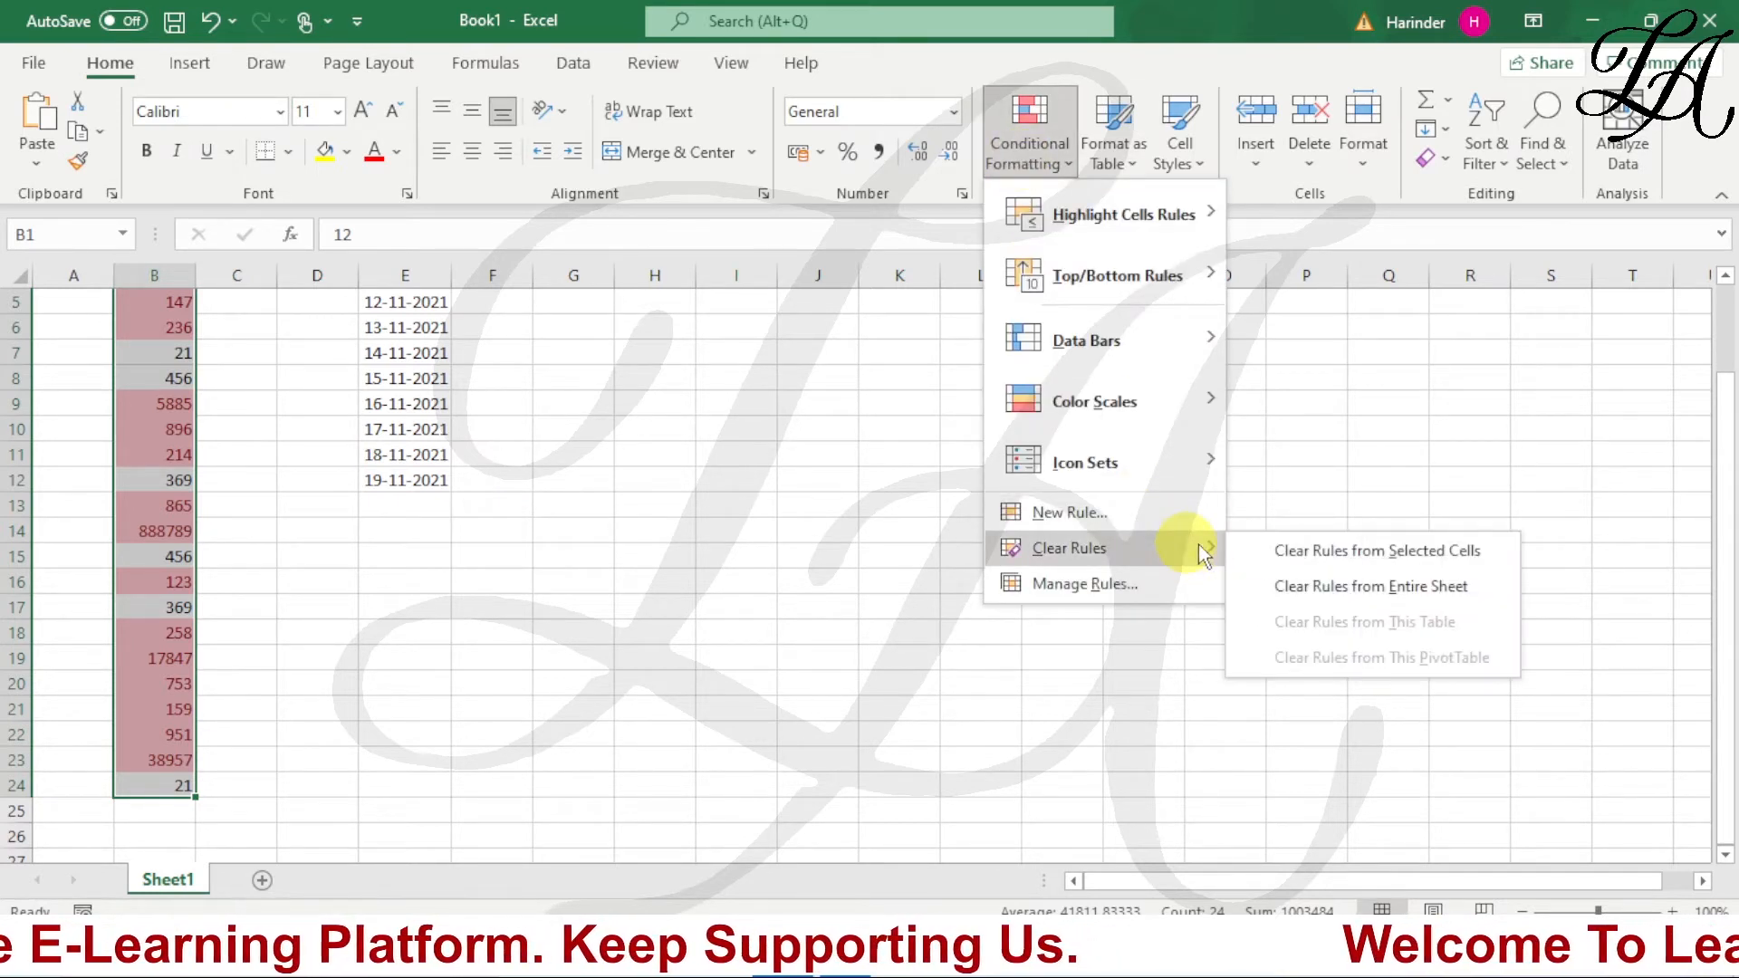
click(1295, 588)
Examine the rule types offered in the New Formatting Rule dialog for custom highlight rules and close it without creating a rule.
click(1037, 165)
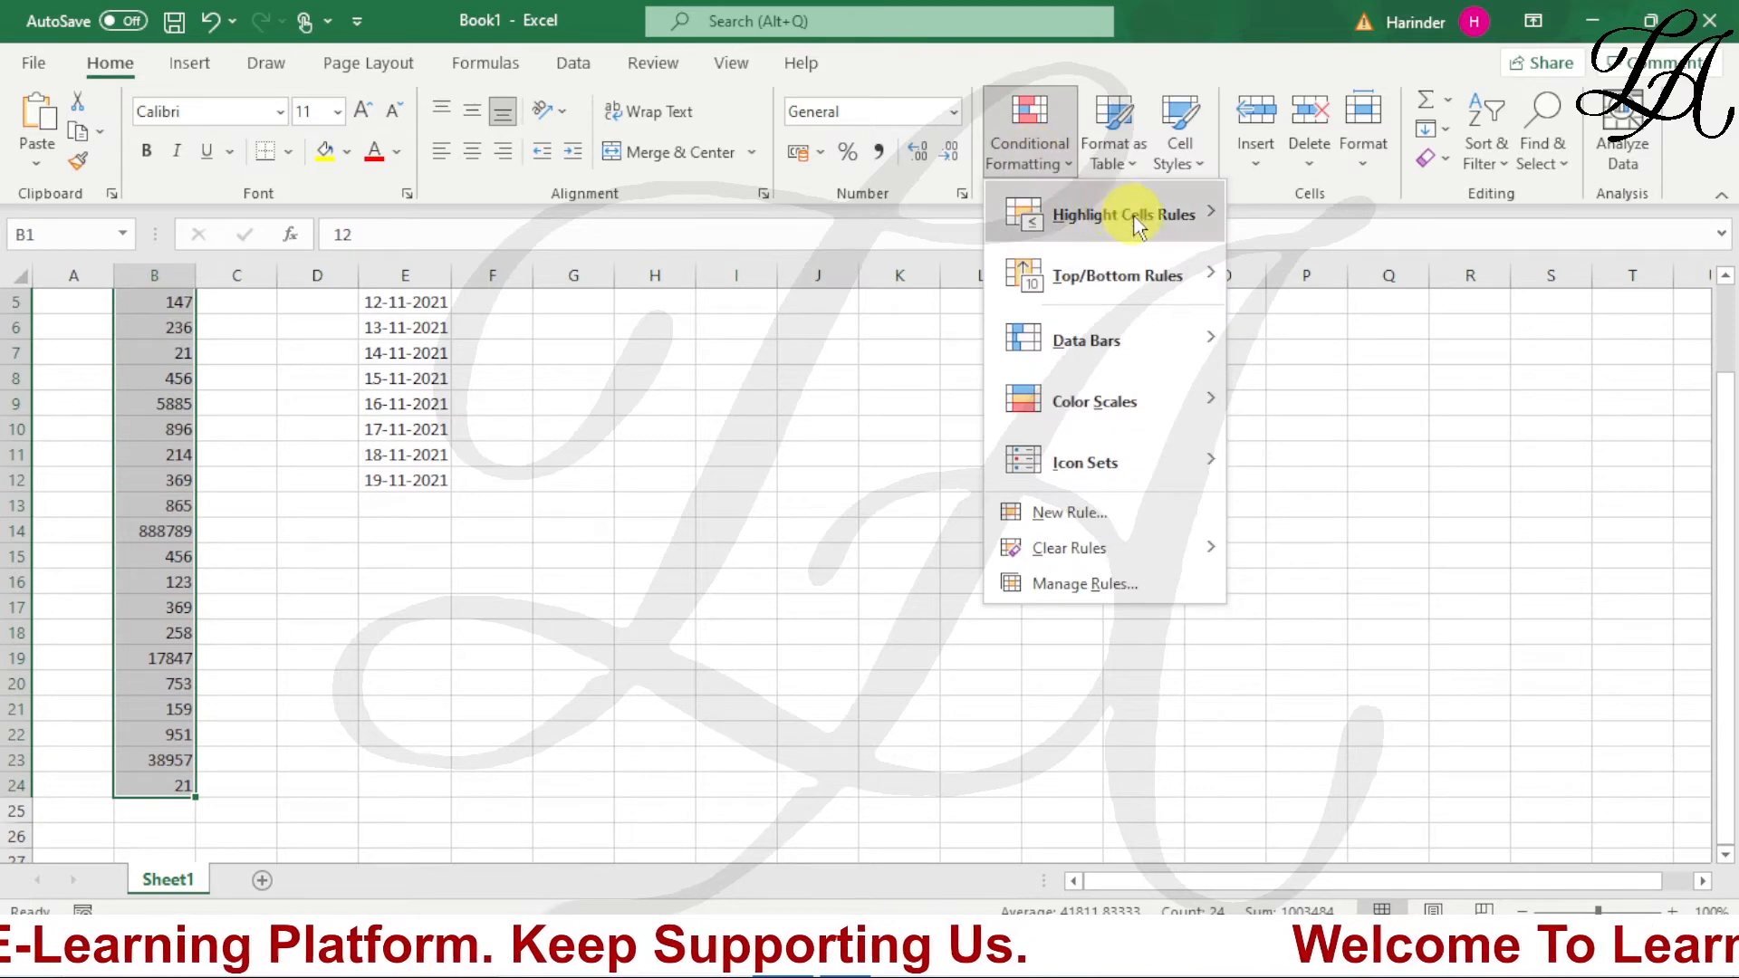
mouse_move(1127, 215)
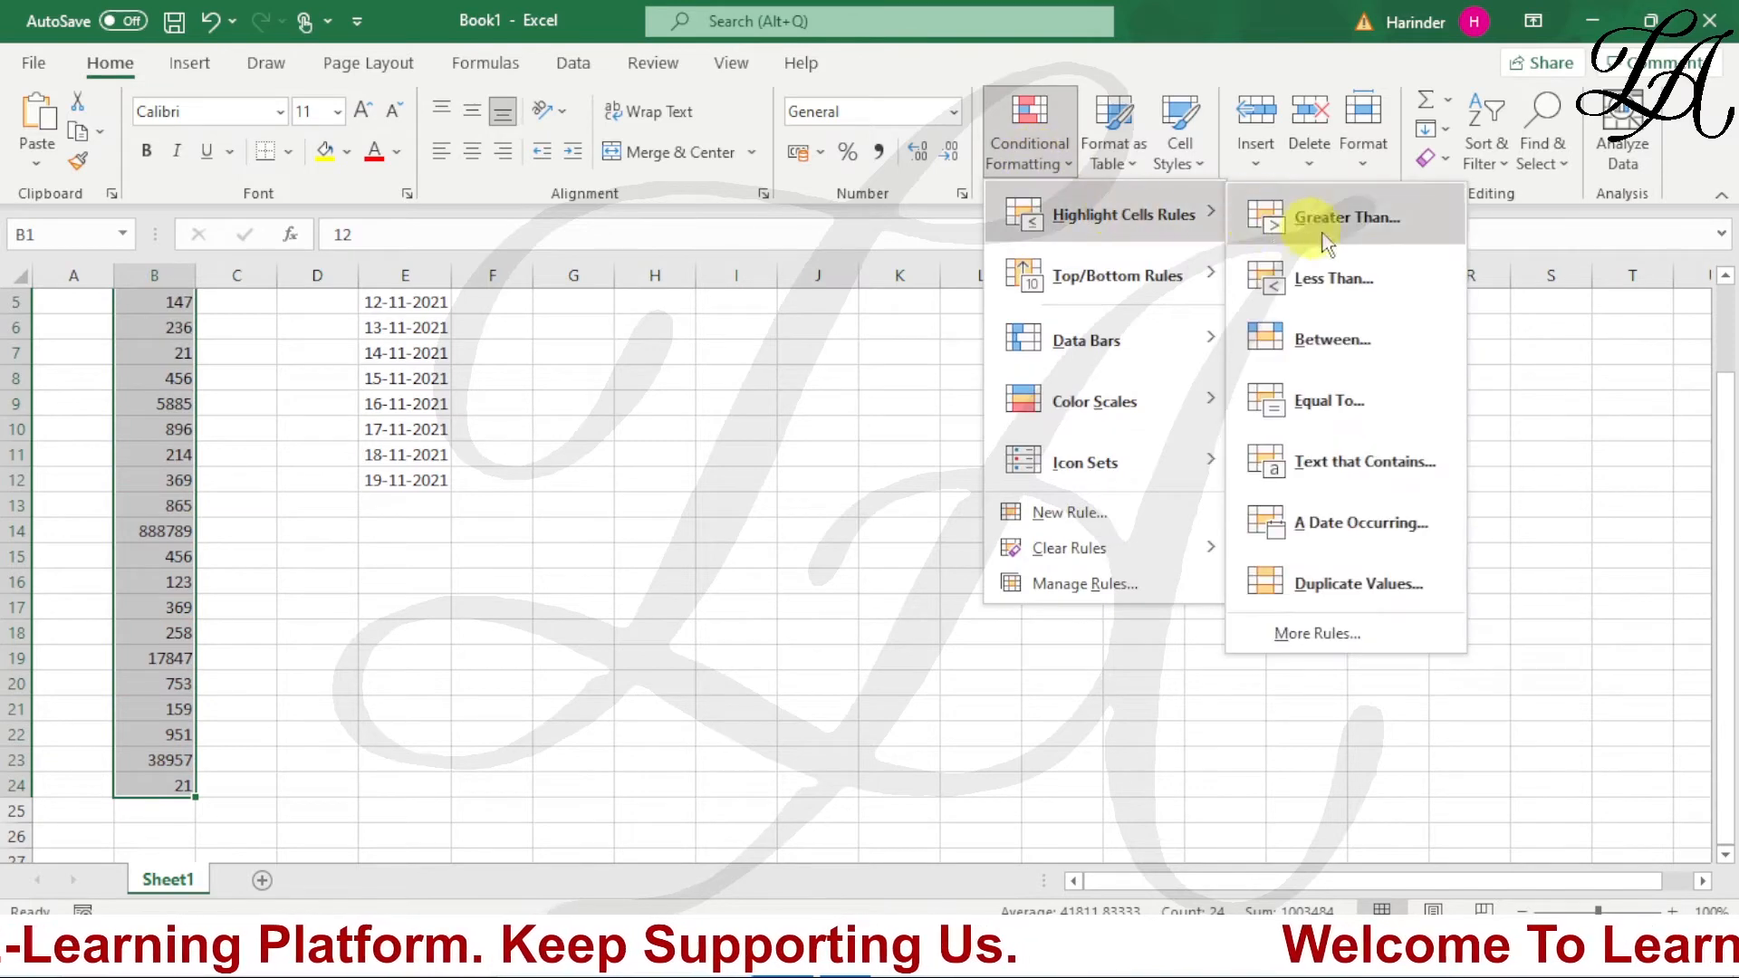
click(1318, 633)
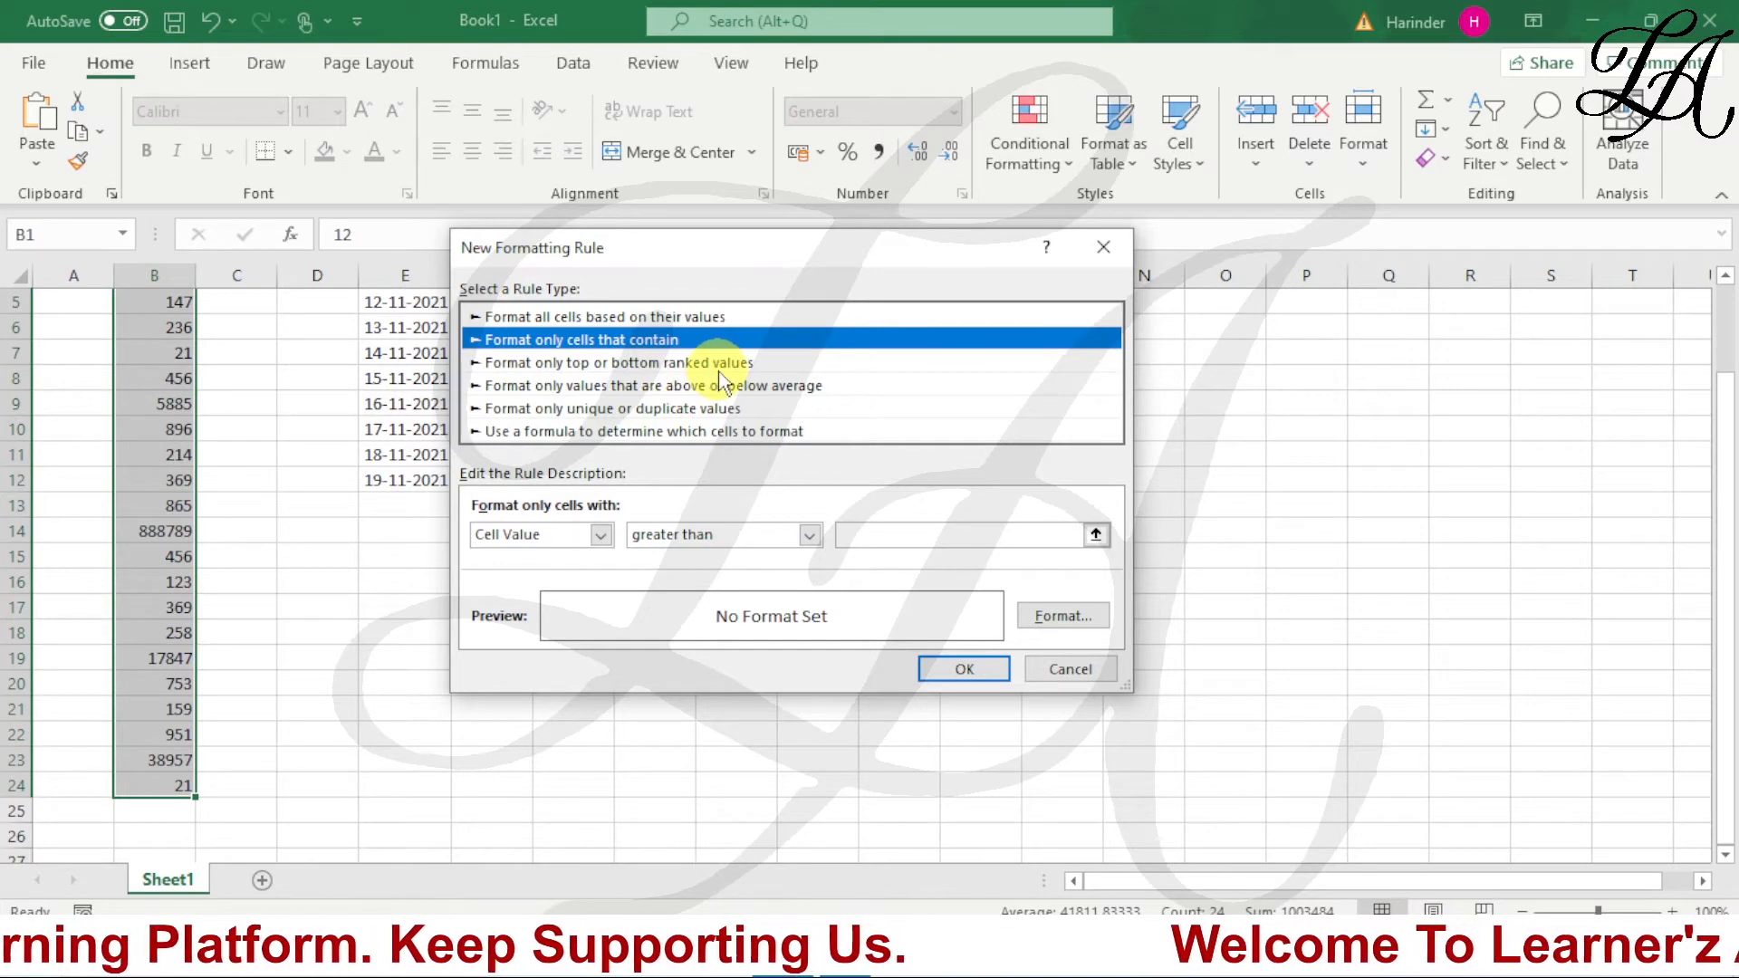
click(1104, 247)
Highlight the top 14 items in B1:B24 with a Top 10 Items rule in Light Red Fill with Dark Red Text.
click(1042, 159)
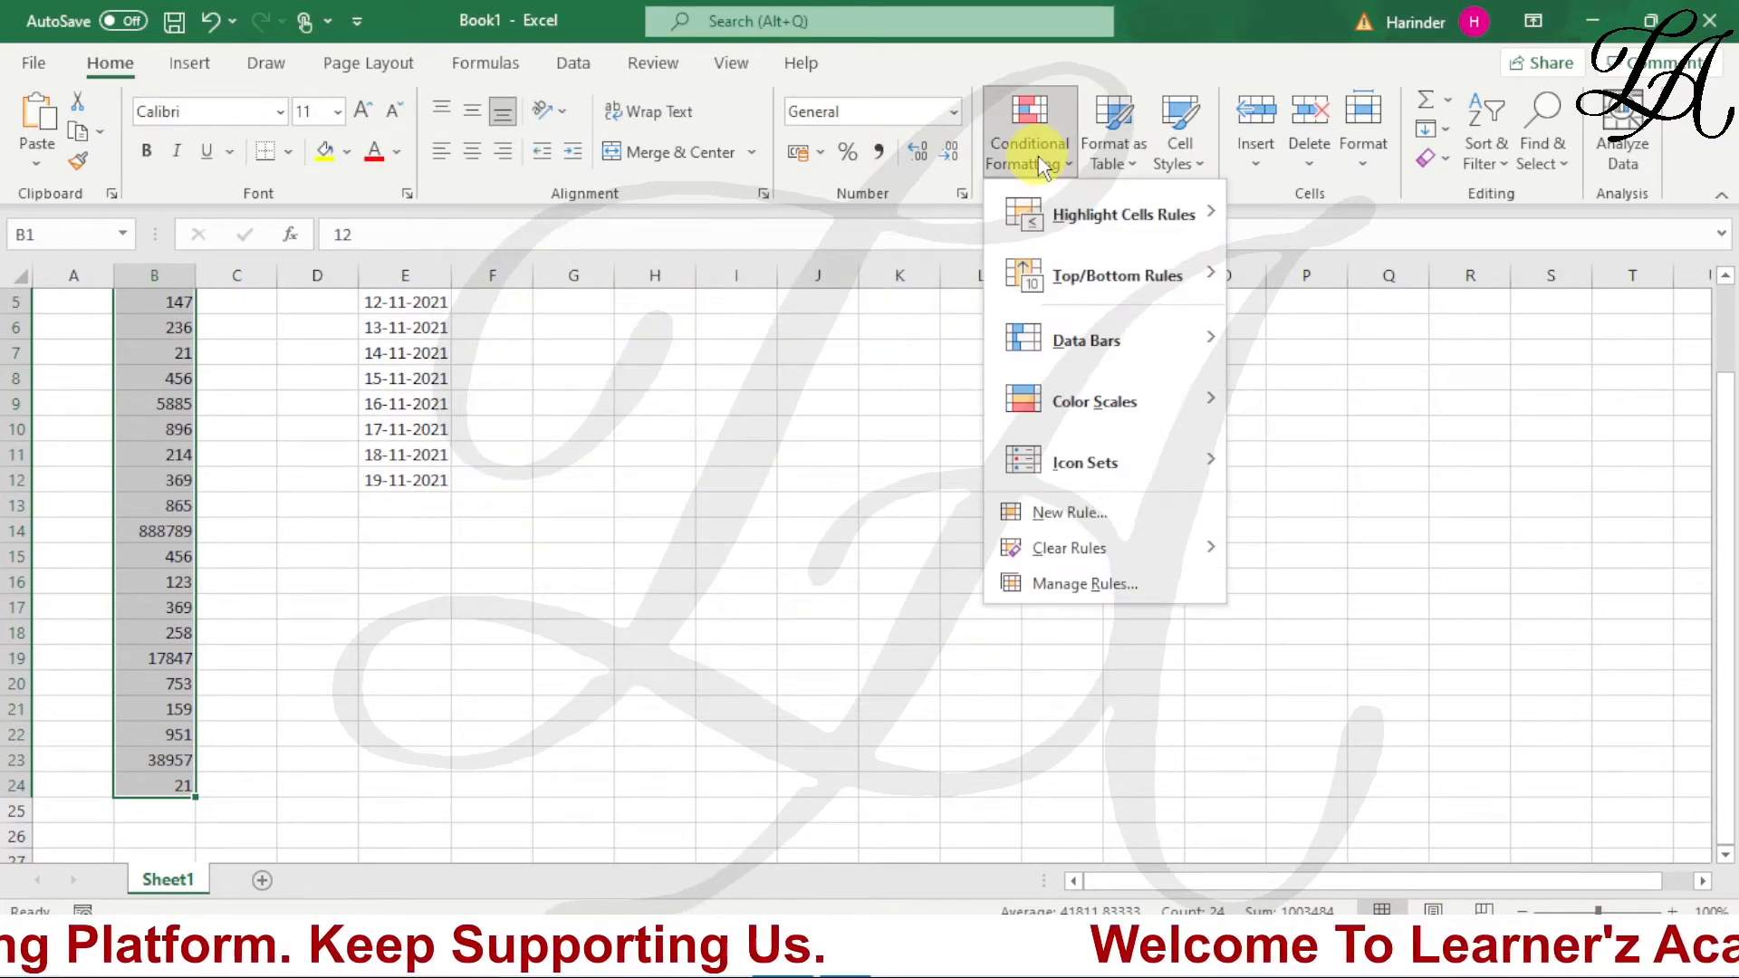
mouse_move(1110, 305)
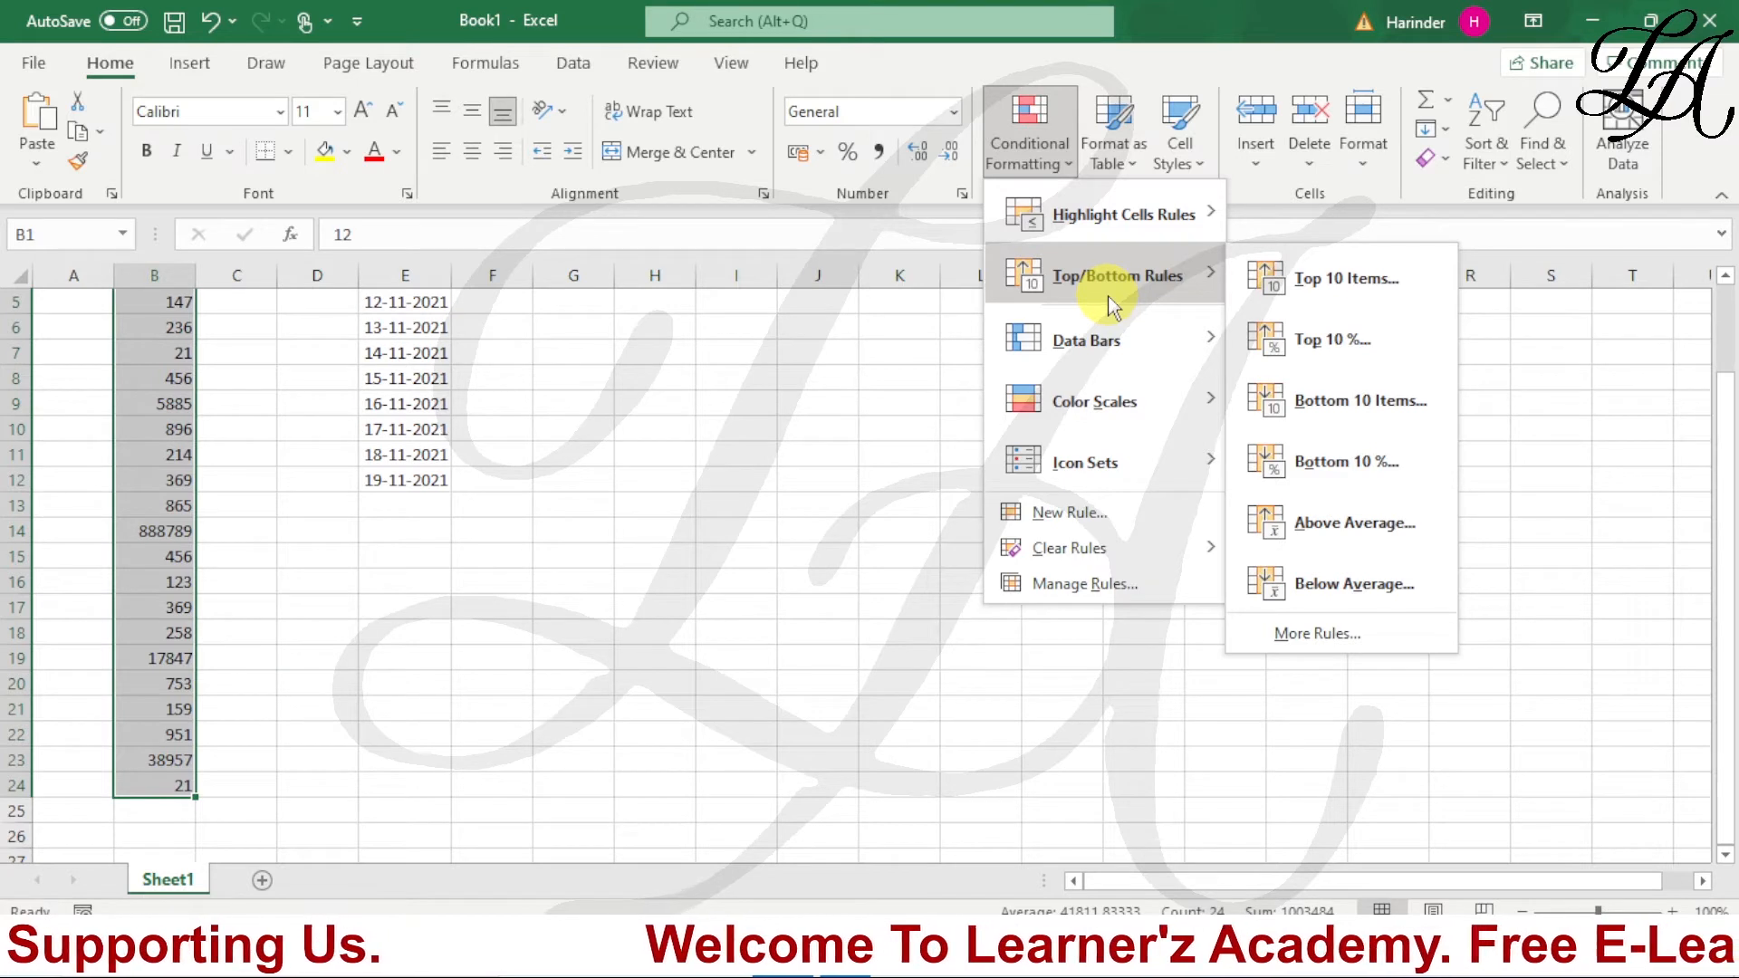
click(1313, 289)
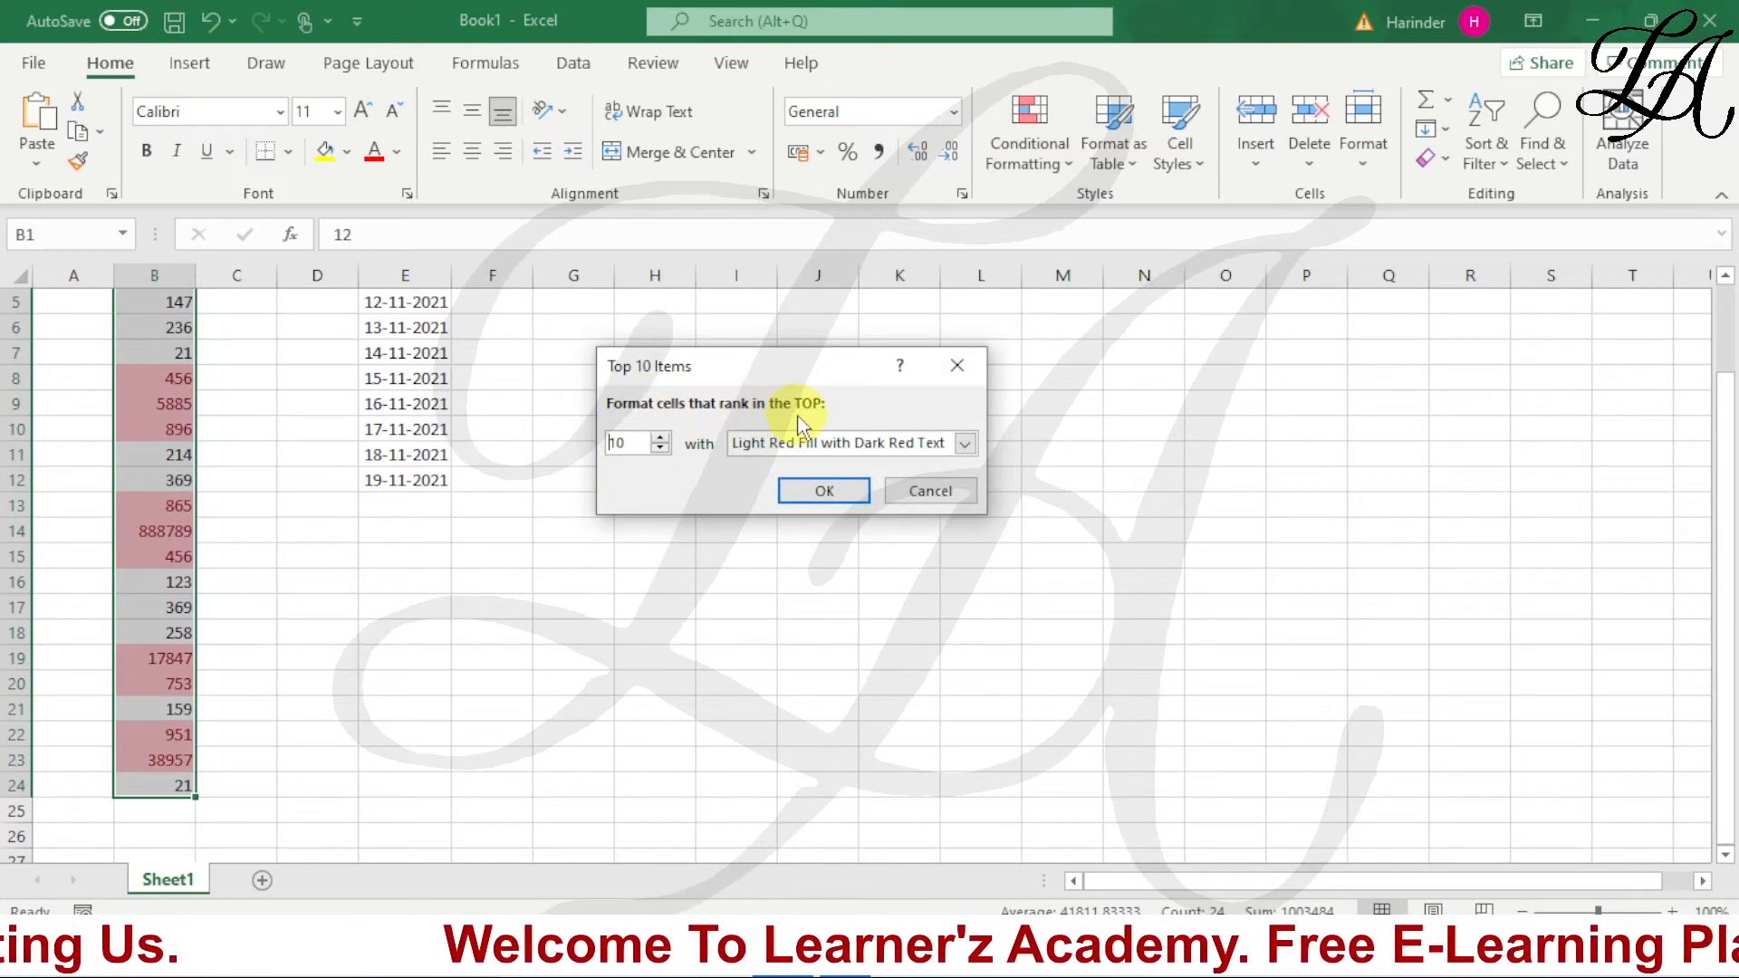
click(662, 438)
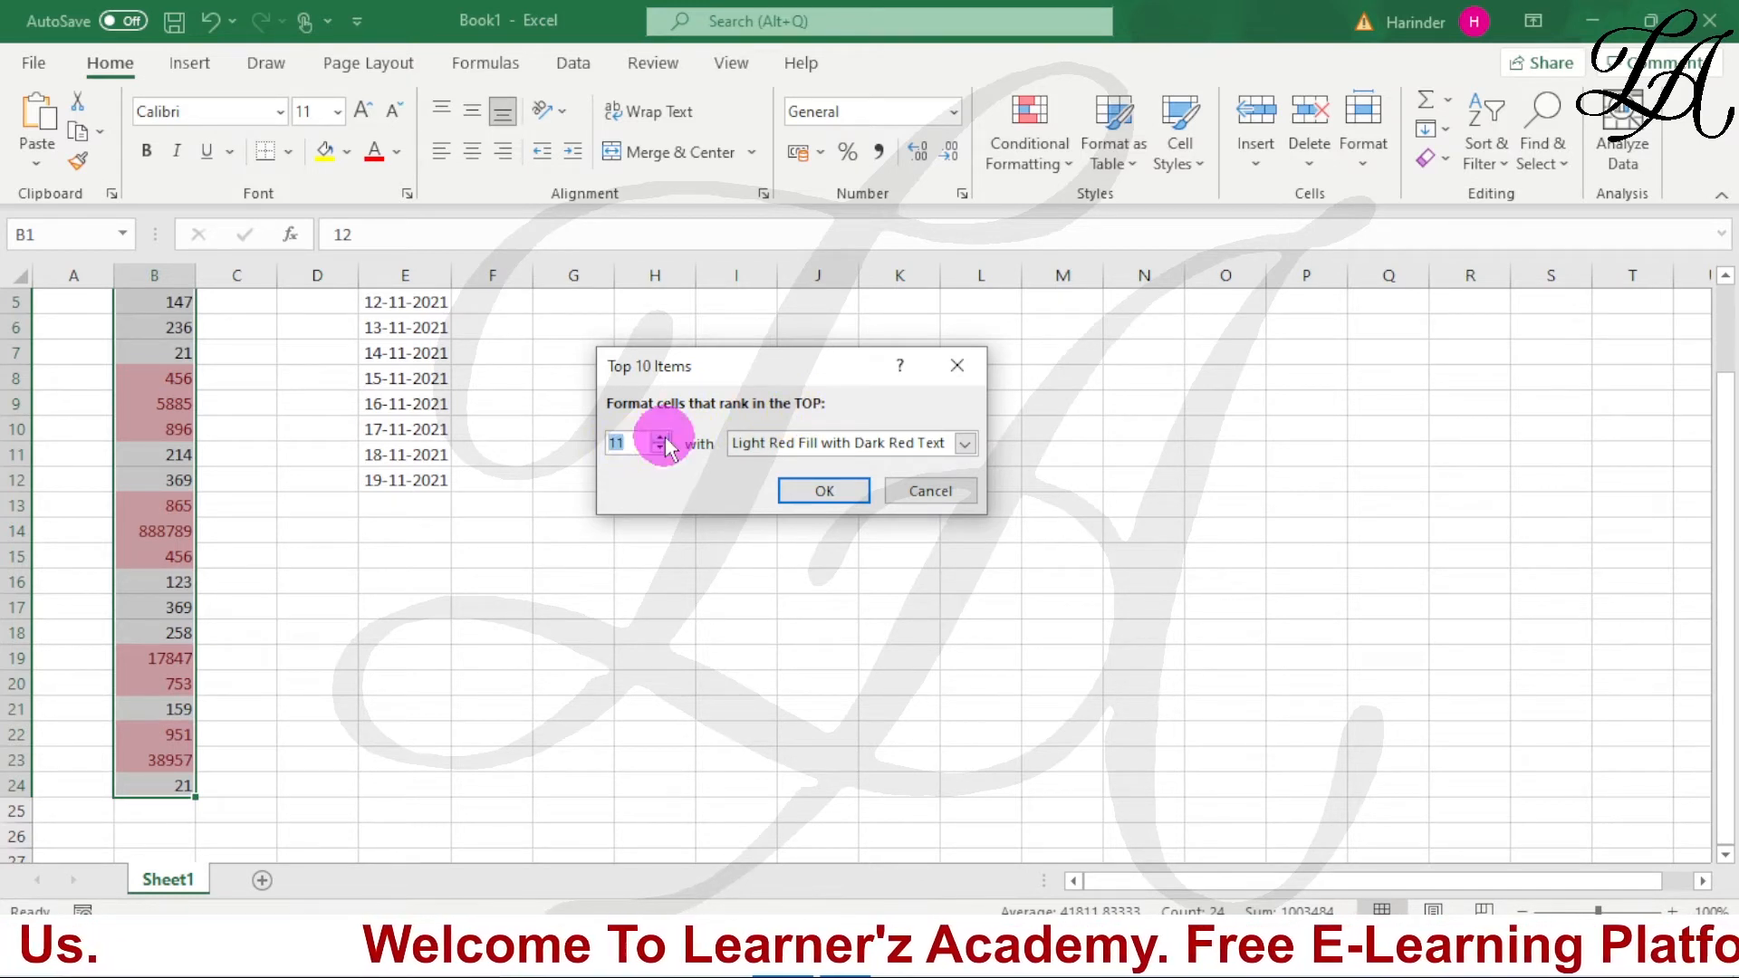
click(662, 438)
click(662, 438)
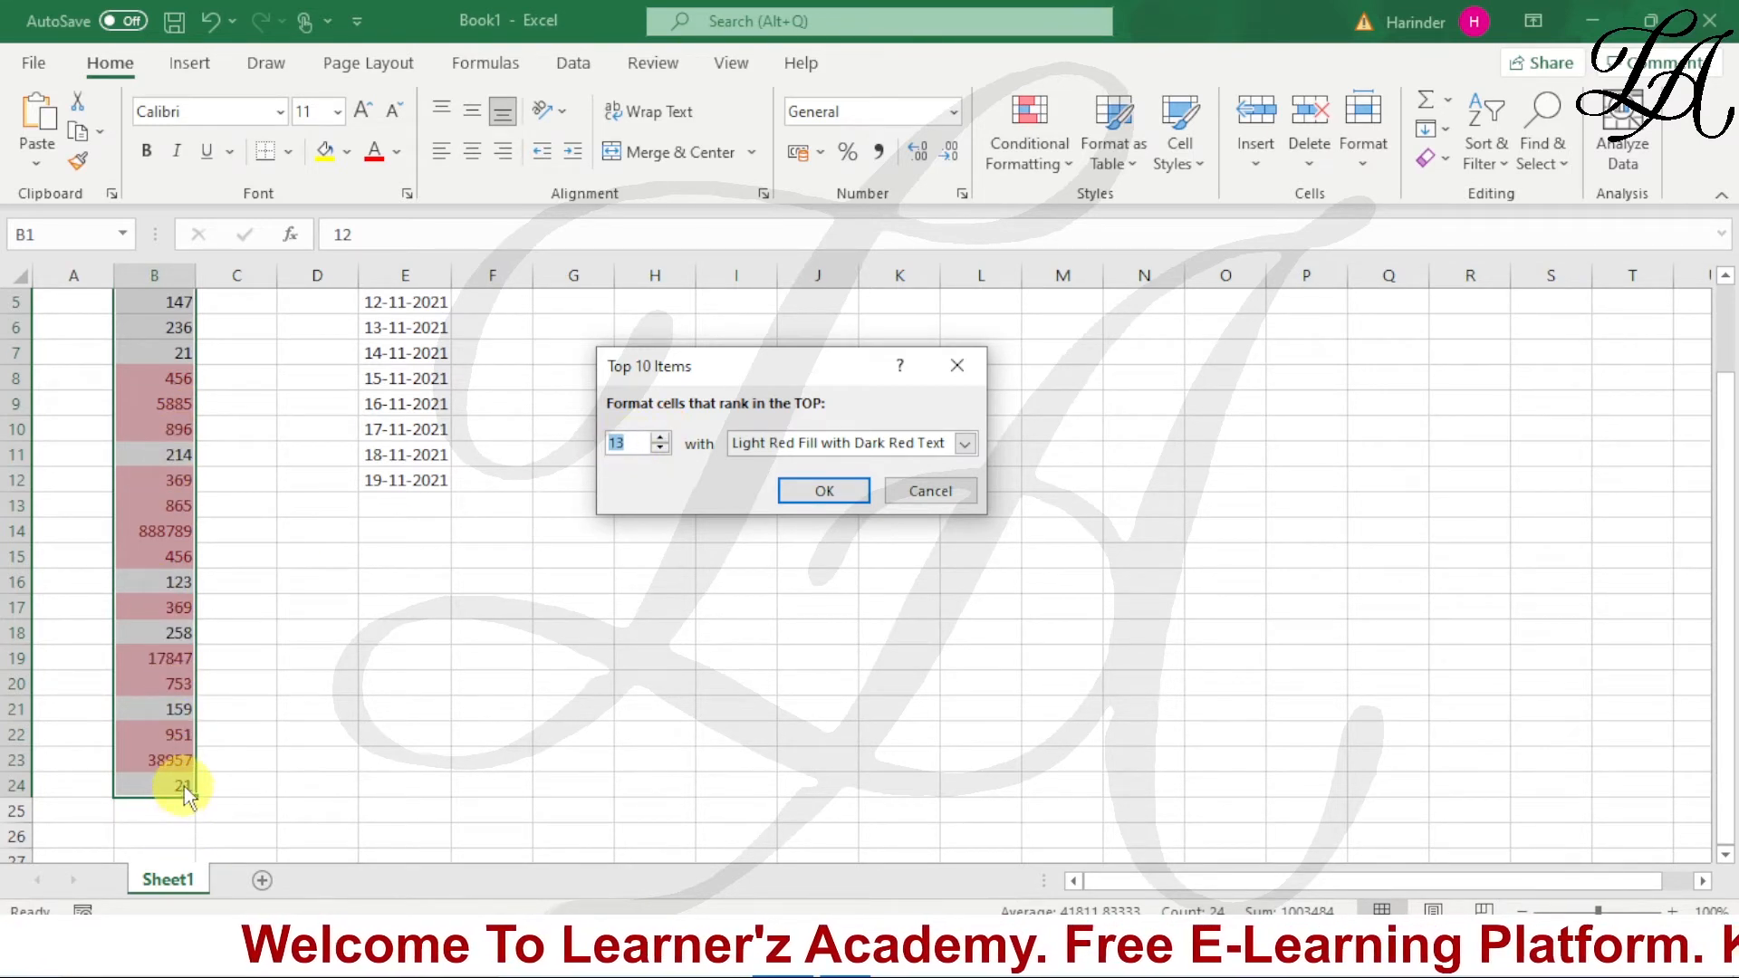
click(660, 438)
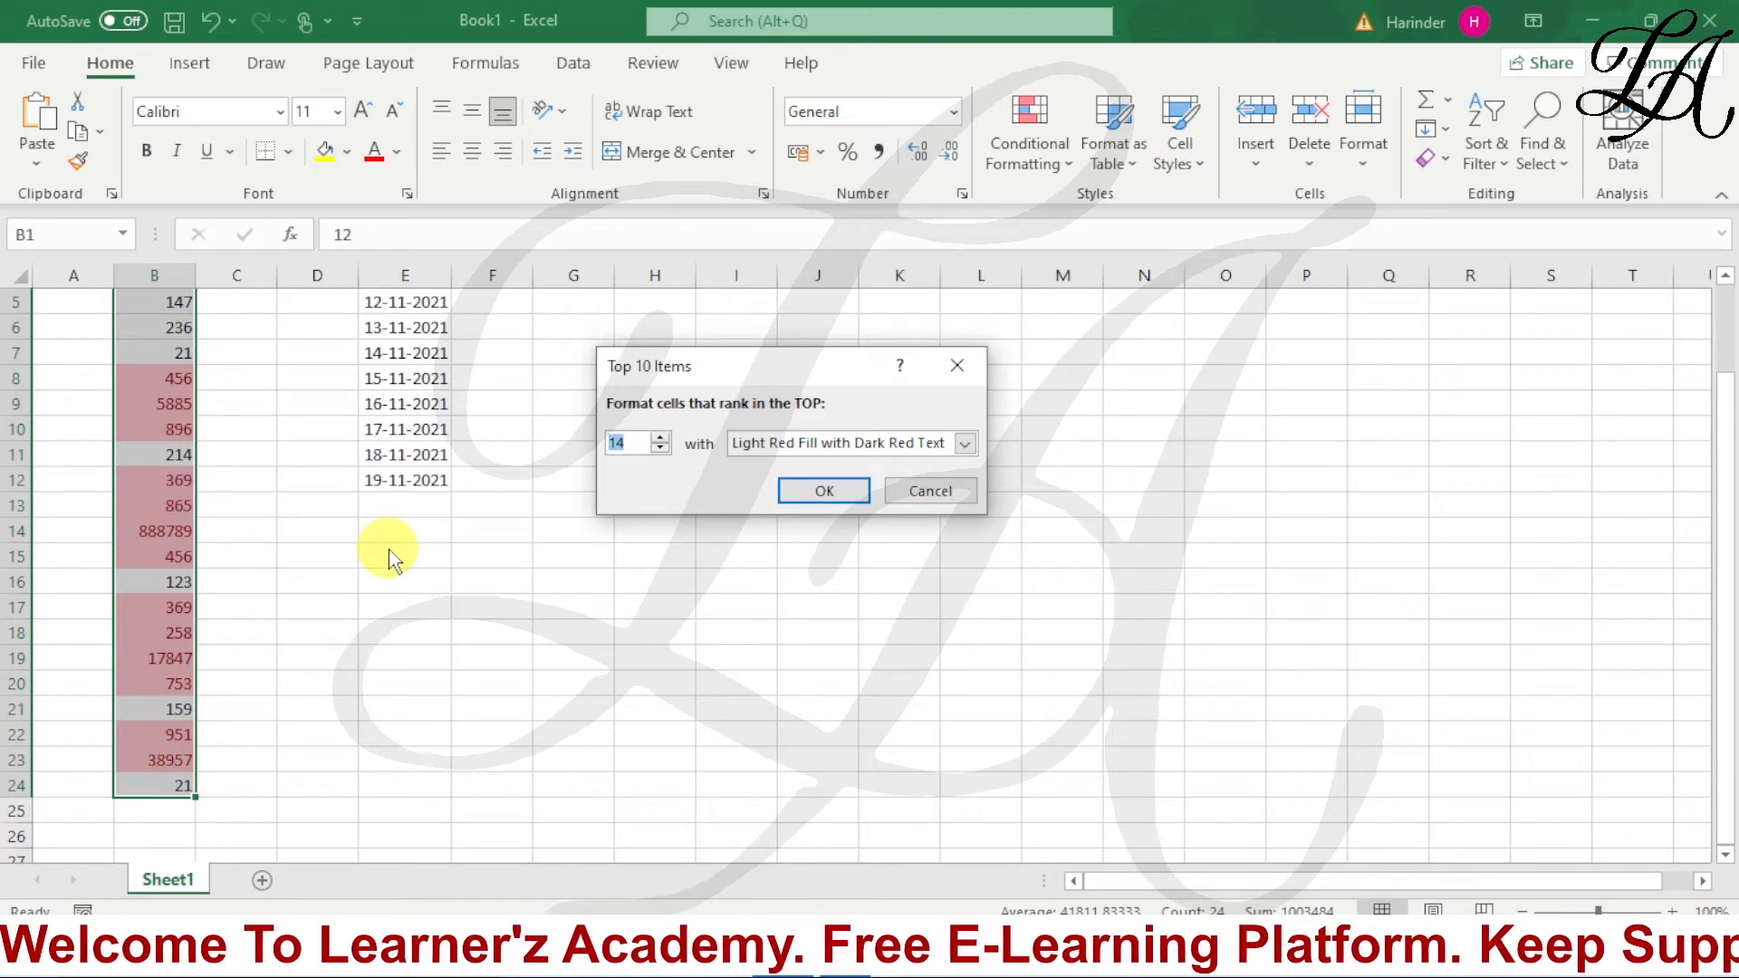
click(824, 490)
Replace the value in cell B11 with 333333.
click(156, 453)
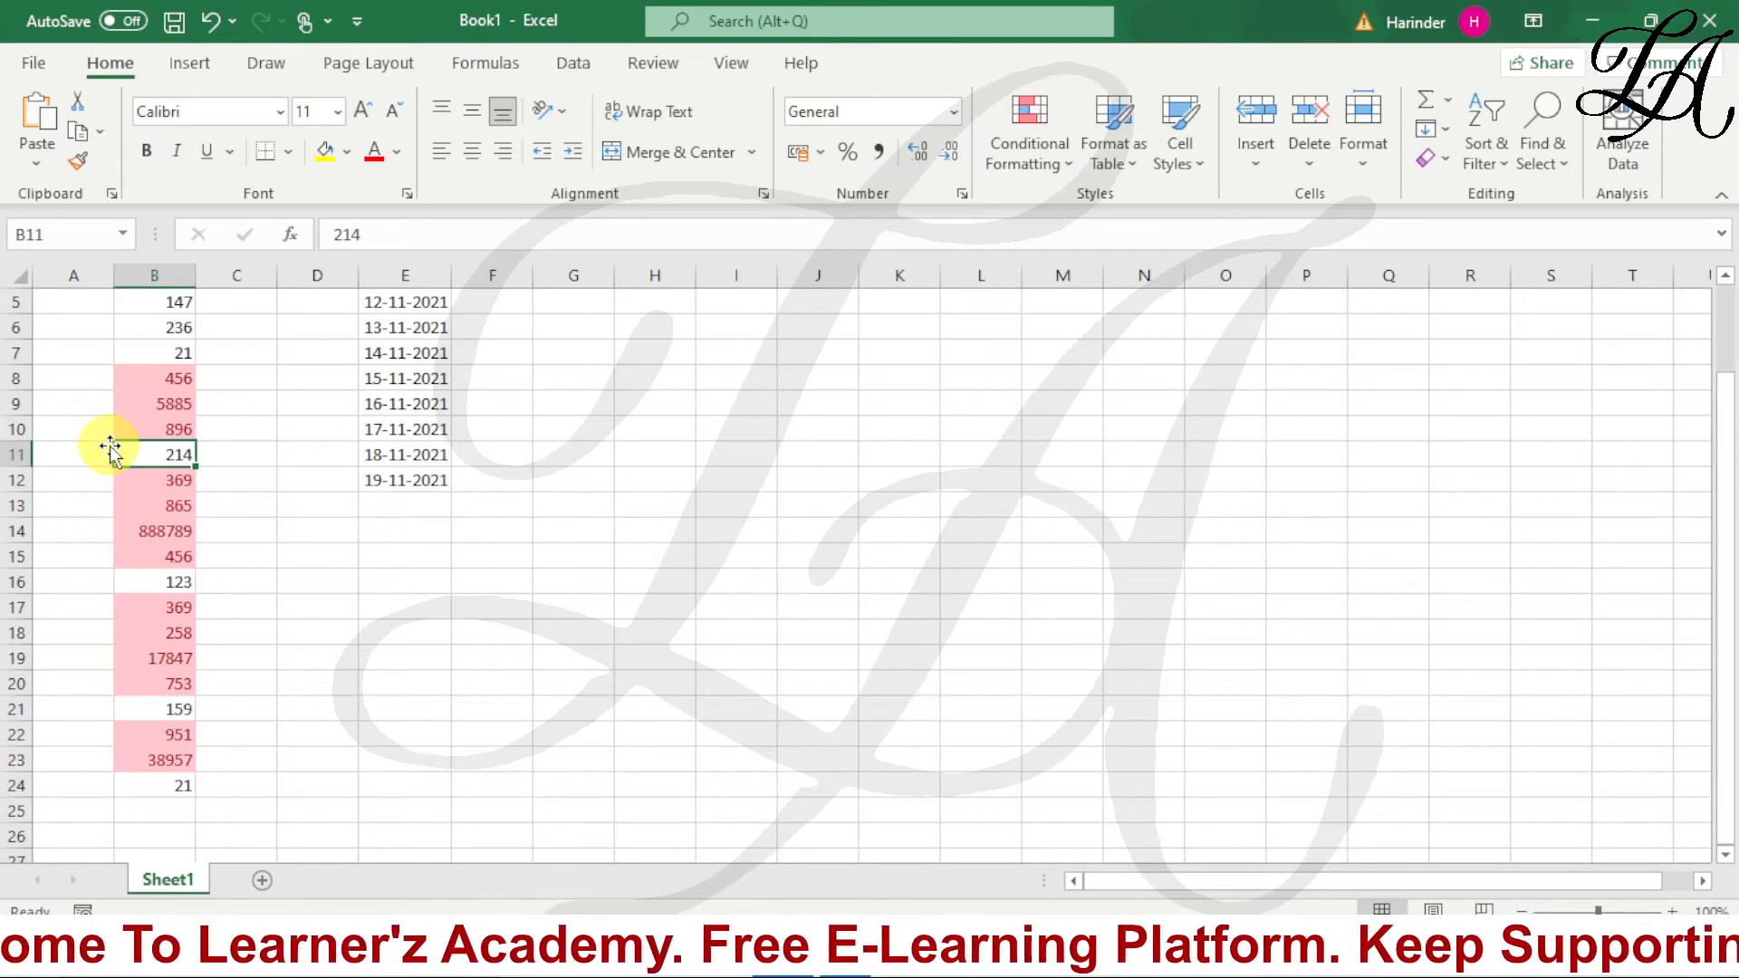
text(3)
text(33333)
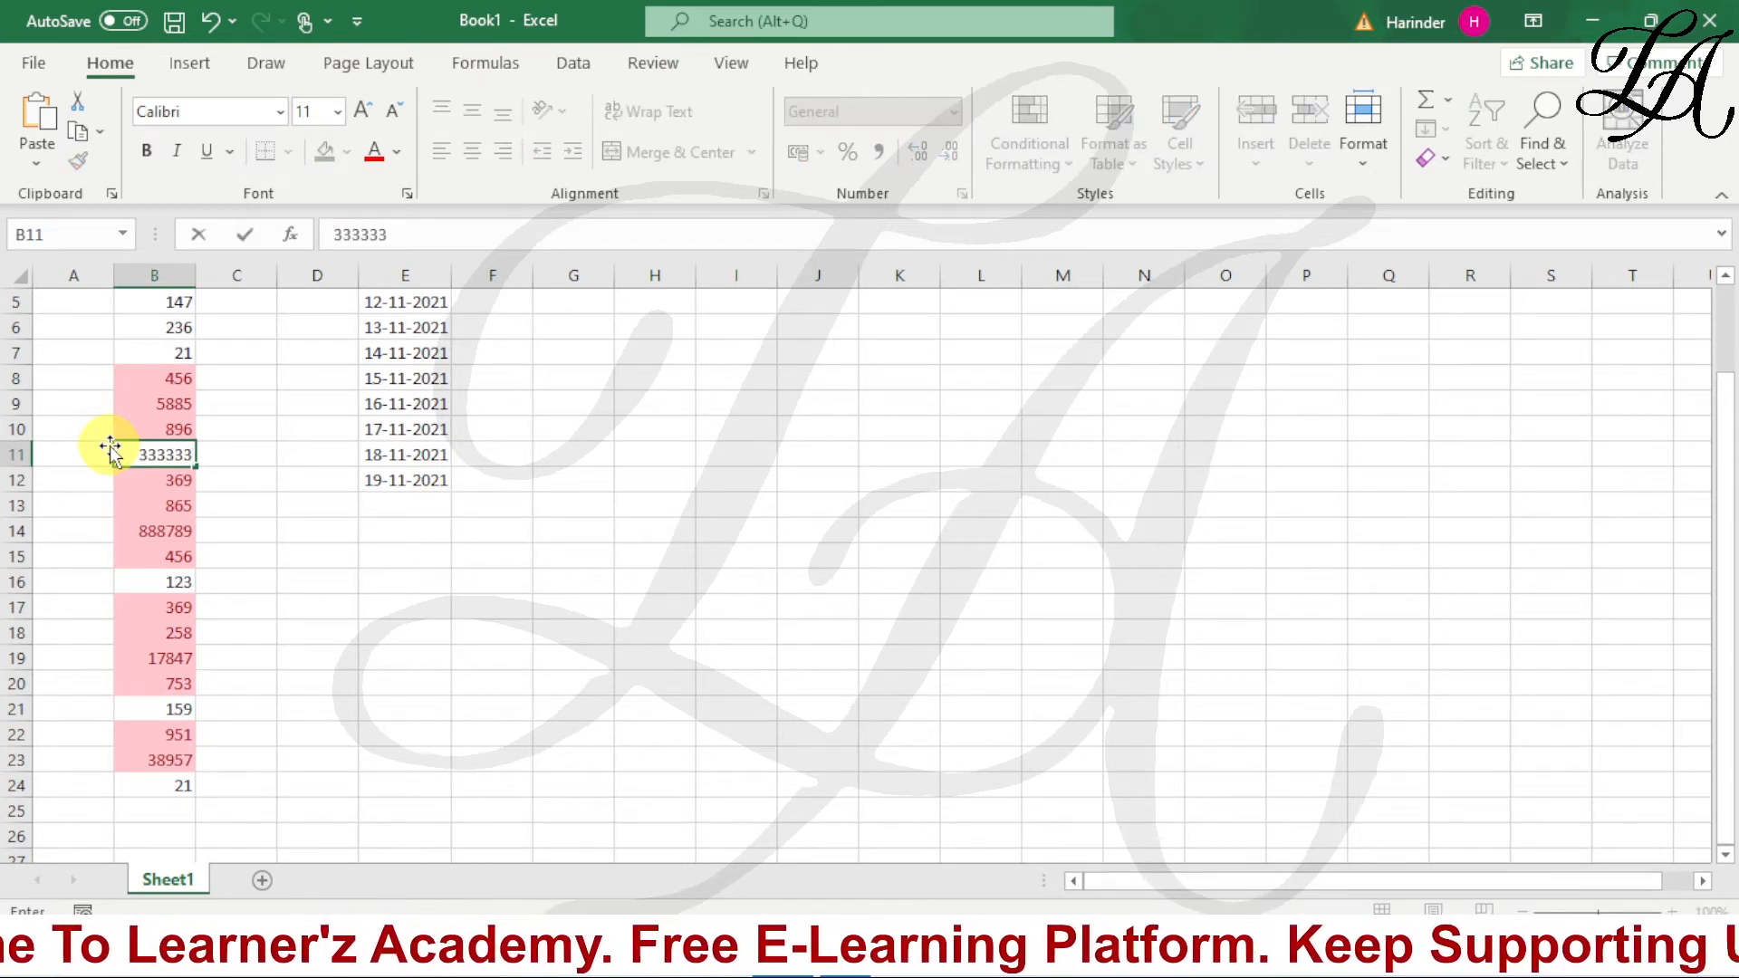
key(Return)
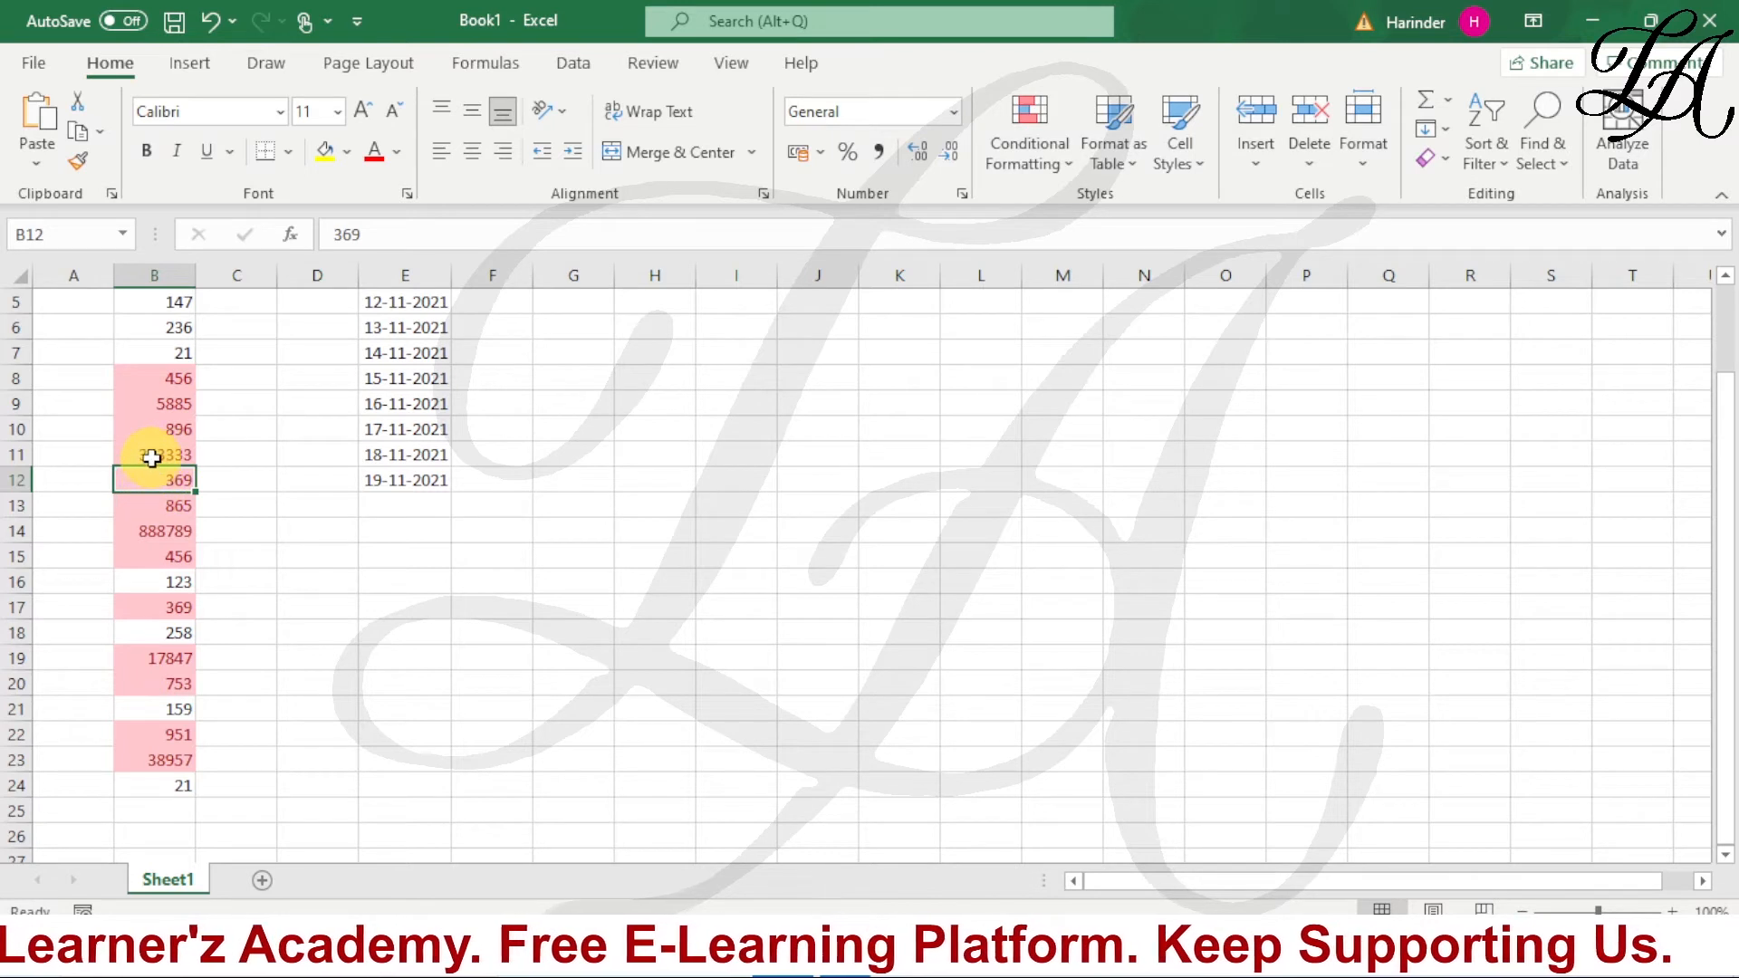
Edit the value in cell B8 to 56.
double_click(168, 381)
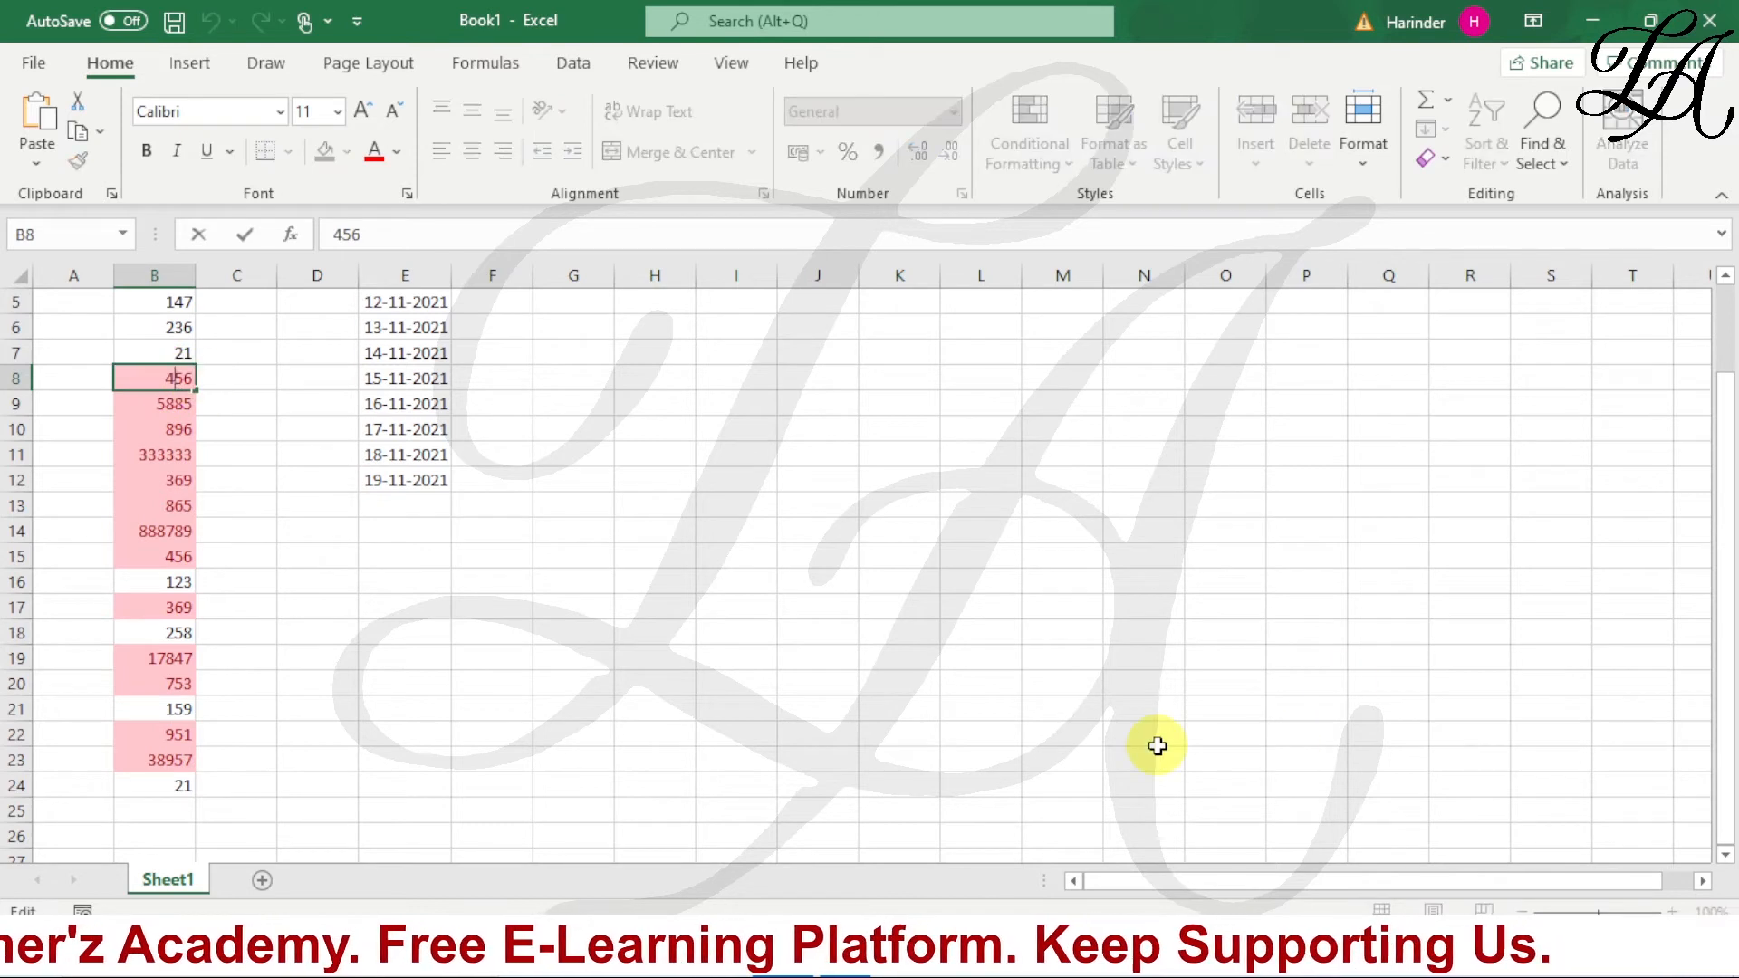
key(BackSpace)
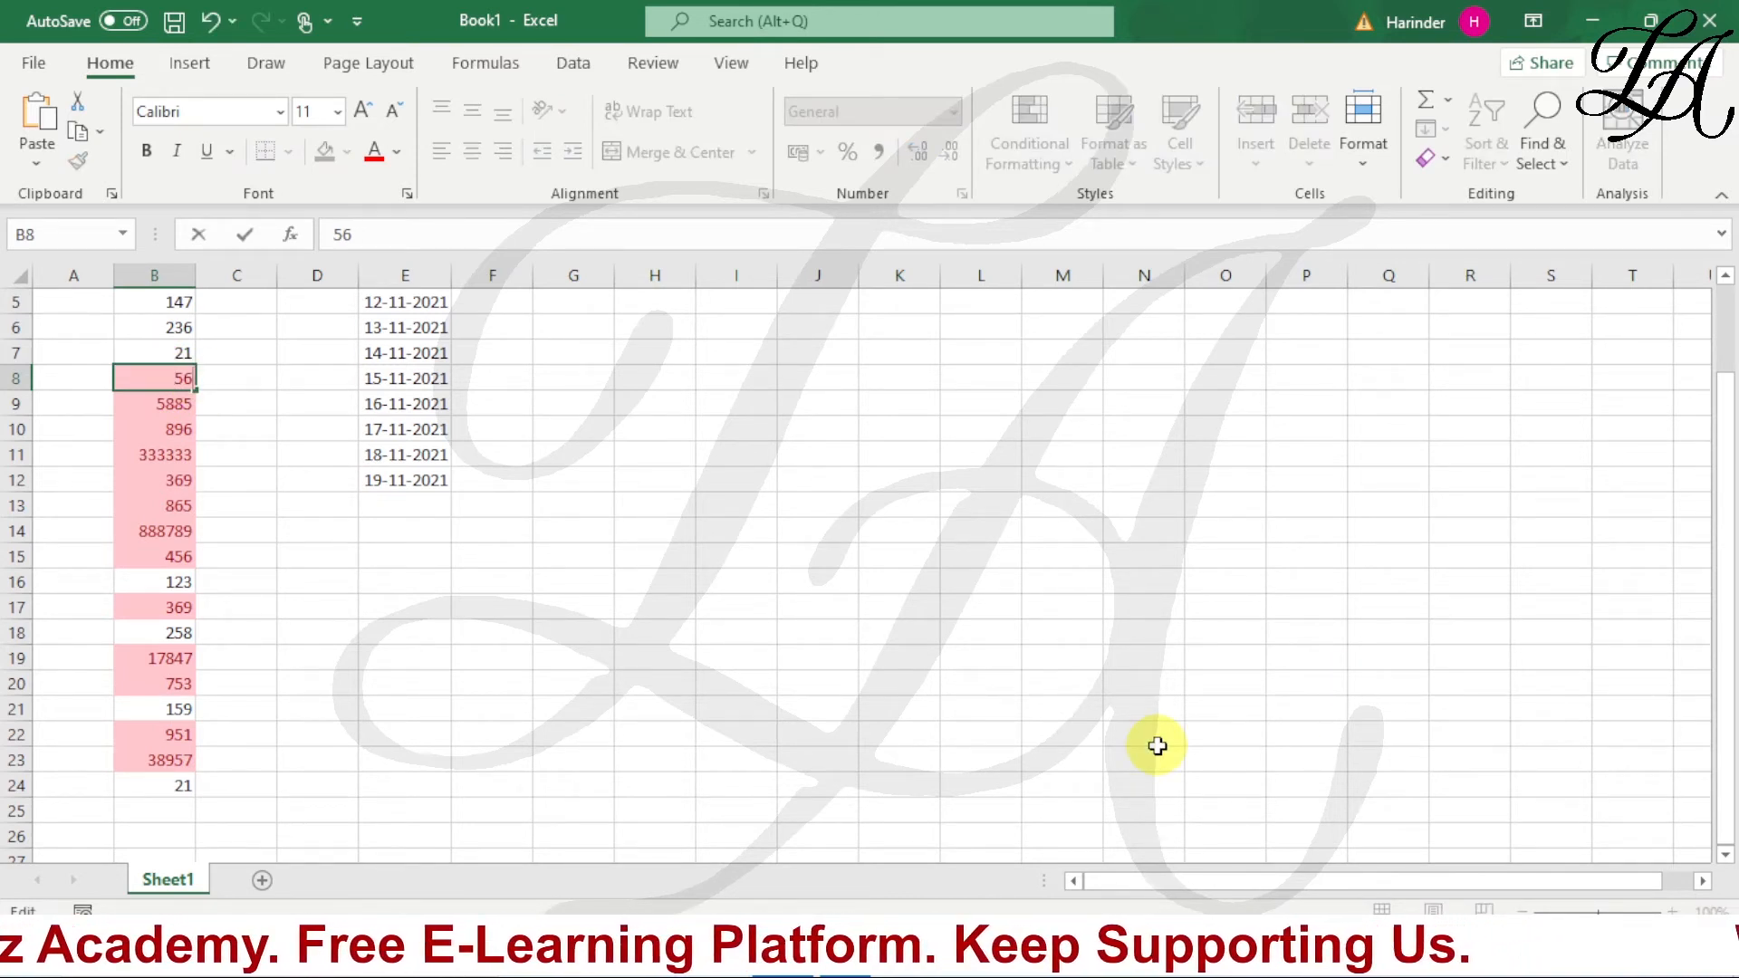
click(134, 411)
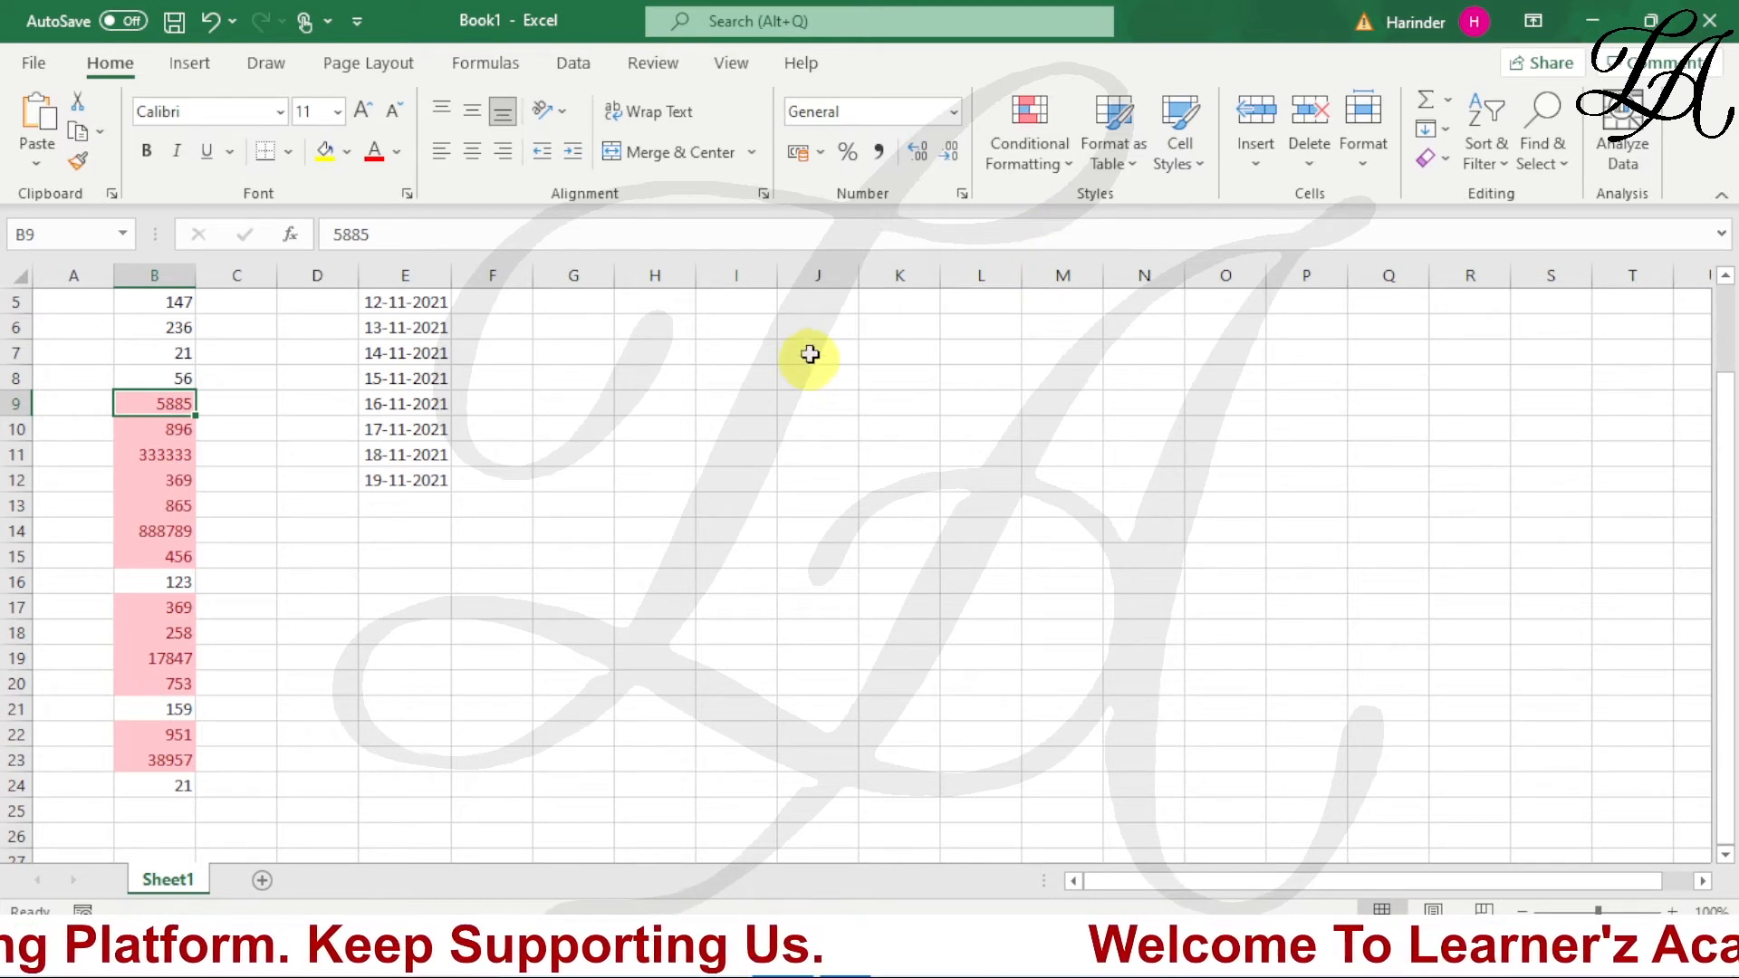
click(1068, 165)
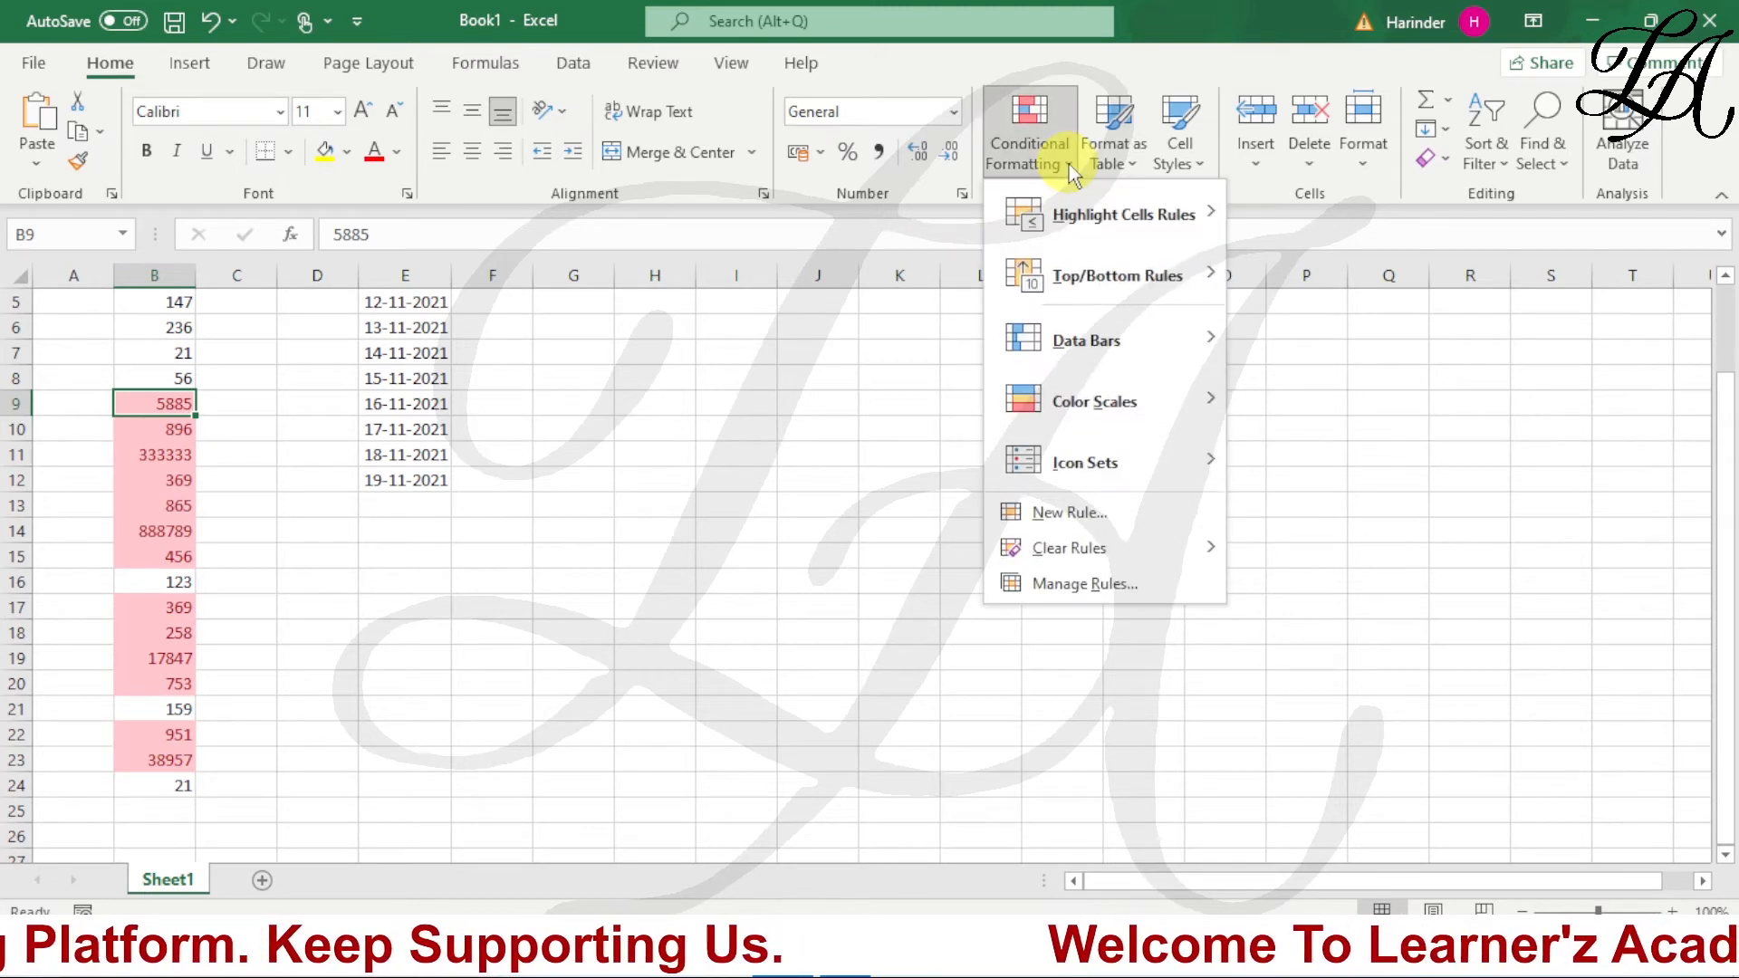
mouse_move(1157, 273)
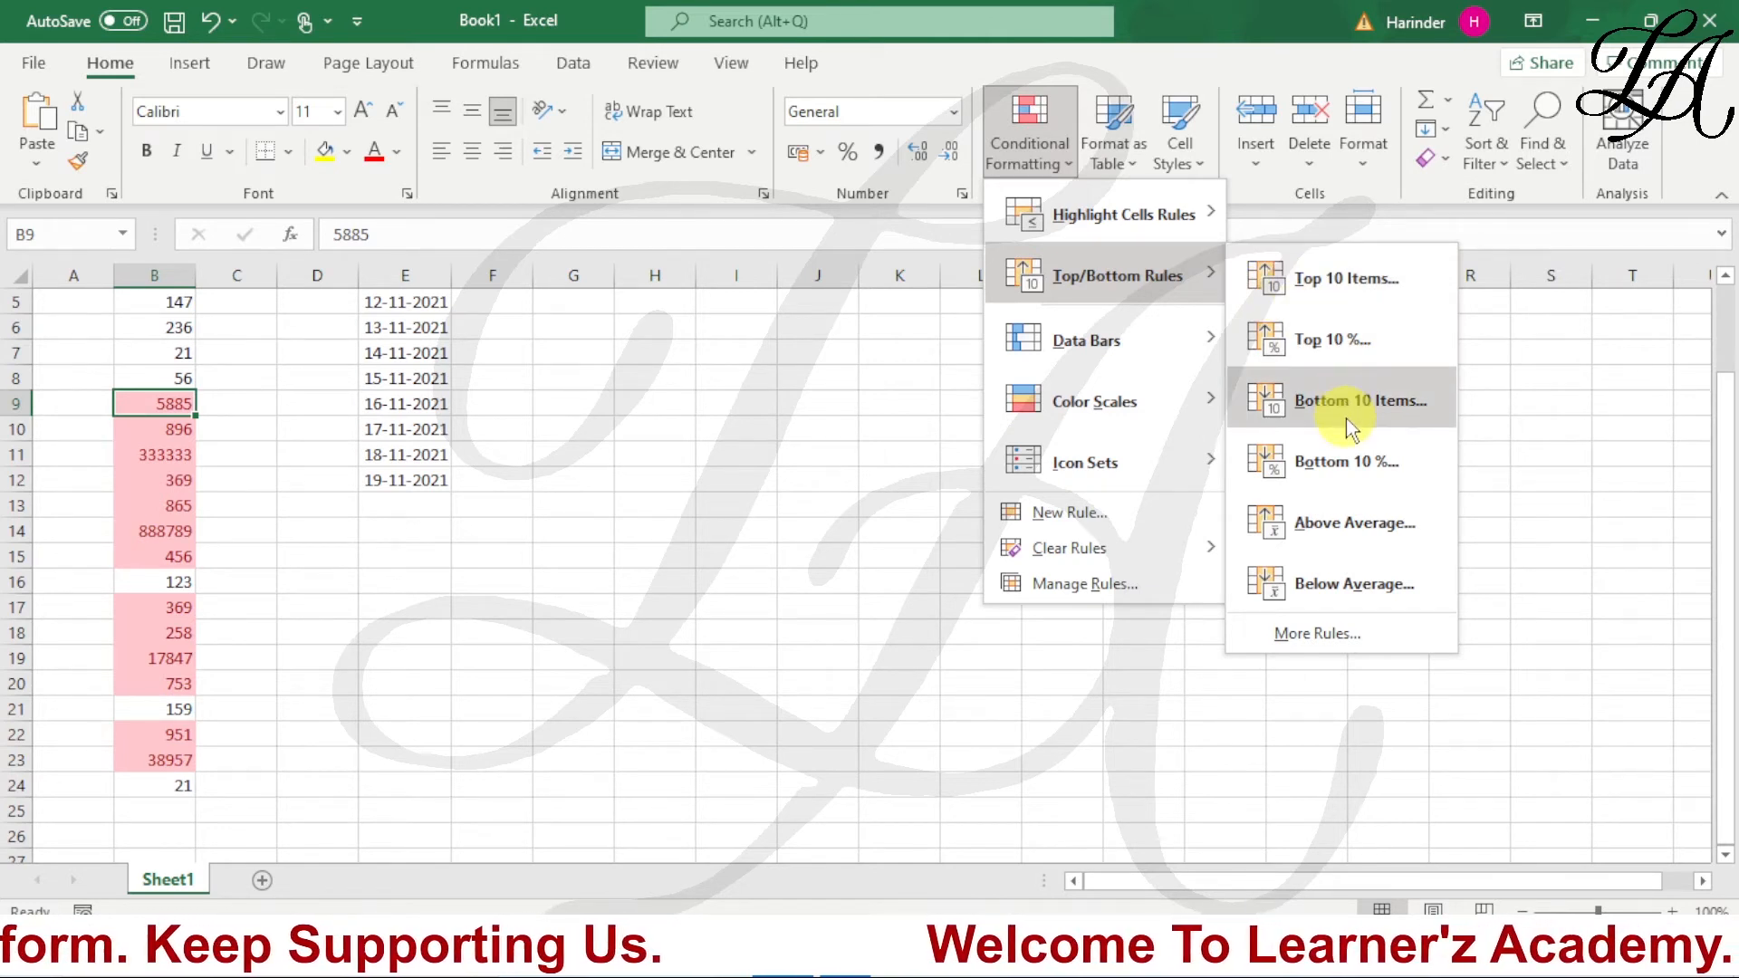
click(628, 434)
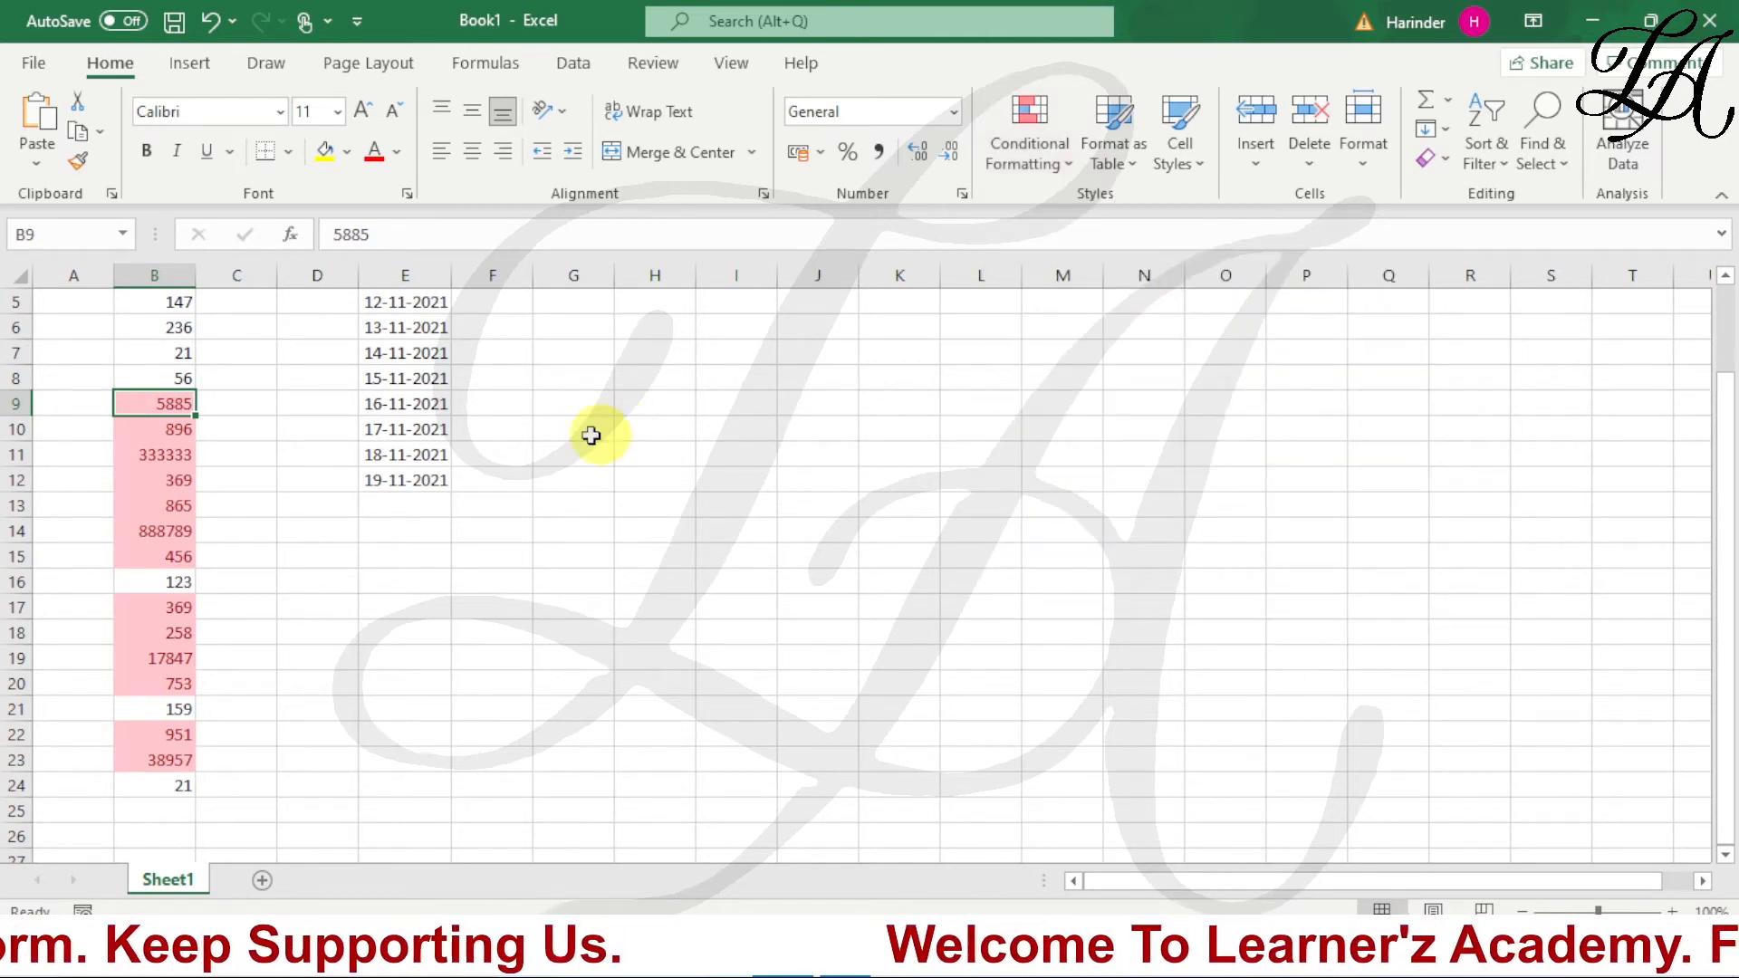
Clear the conditional formatting rules from cell B9 and from the entire sheet.
scroll(155, 435, up, 2)
click(1039, 165)
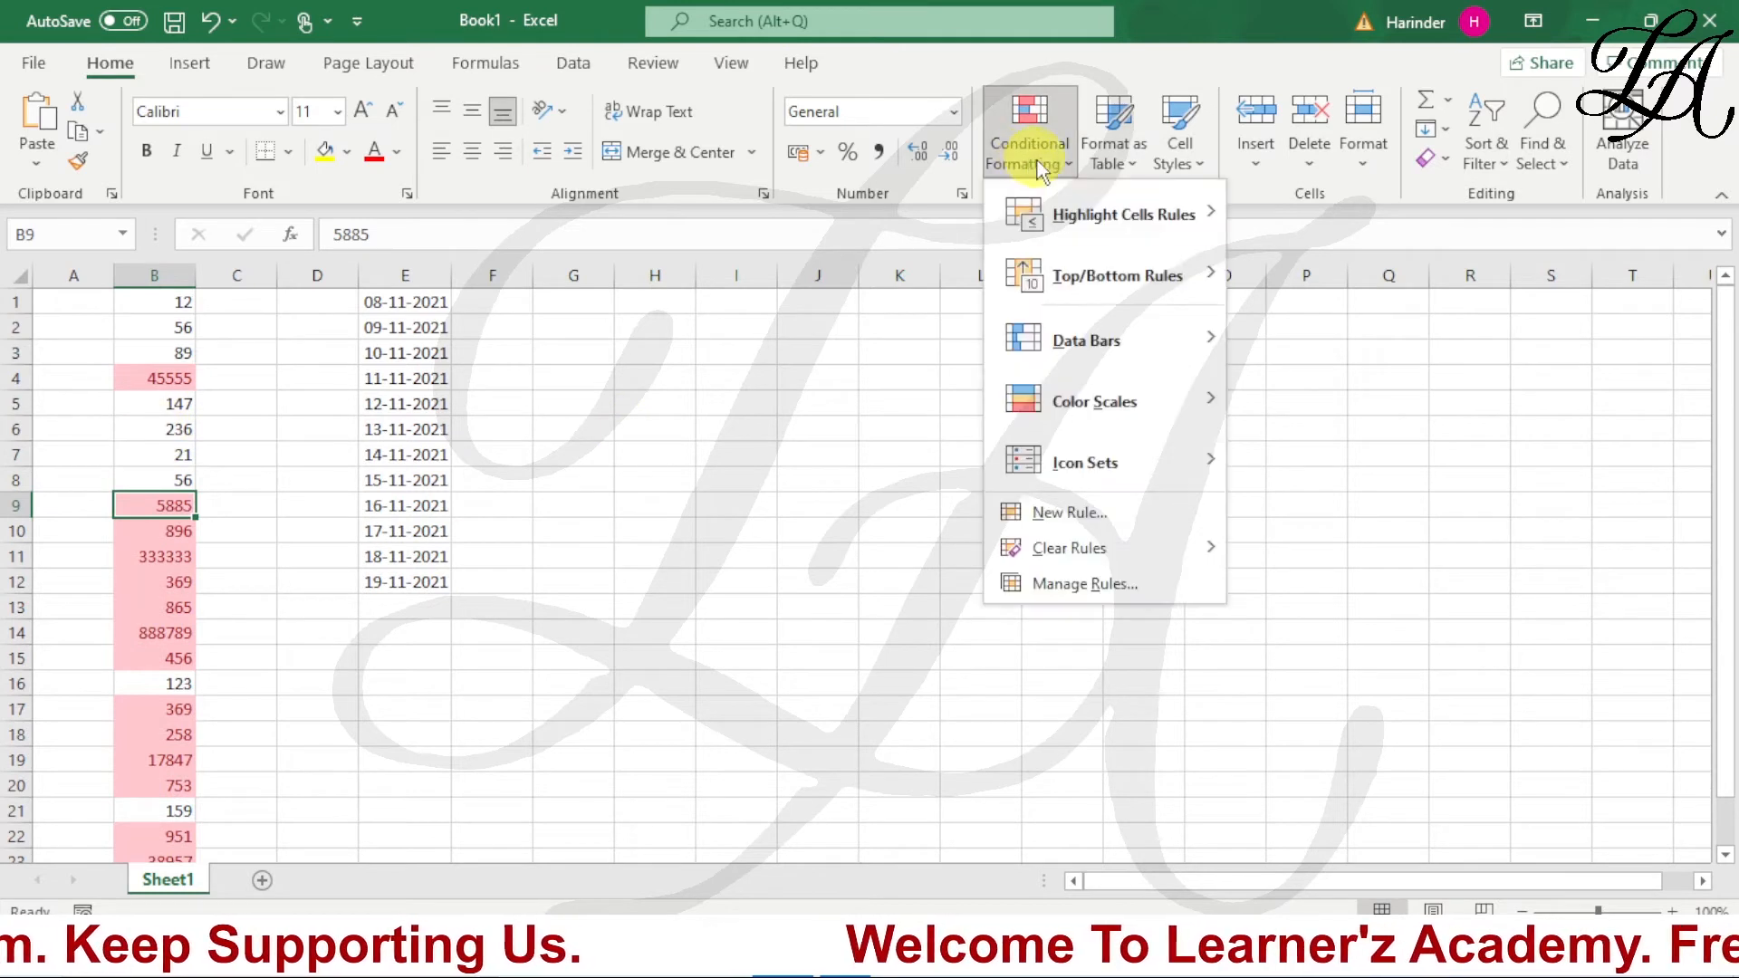
mouse_move(1156, 544)
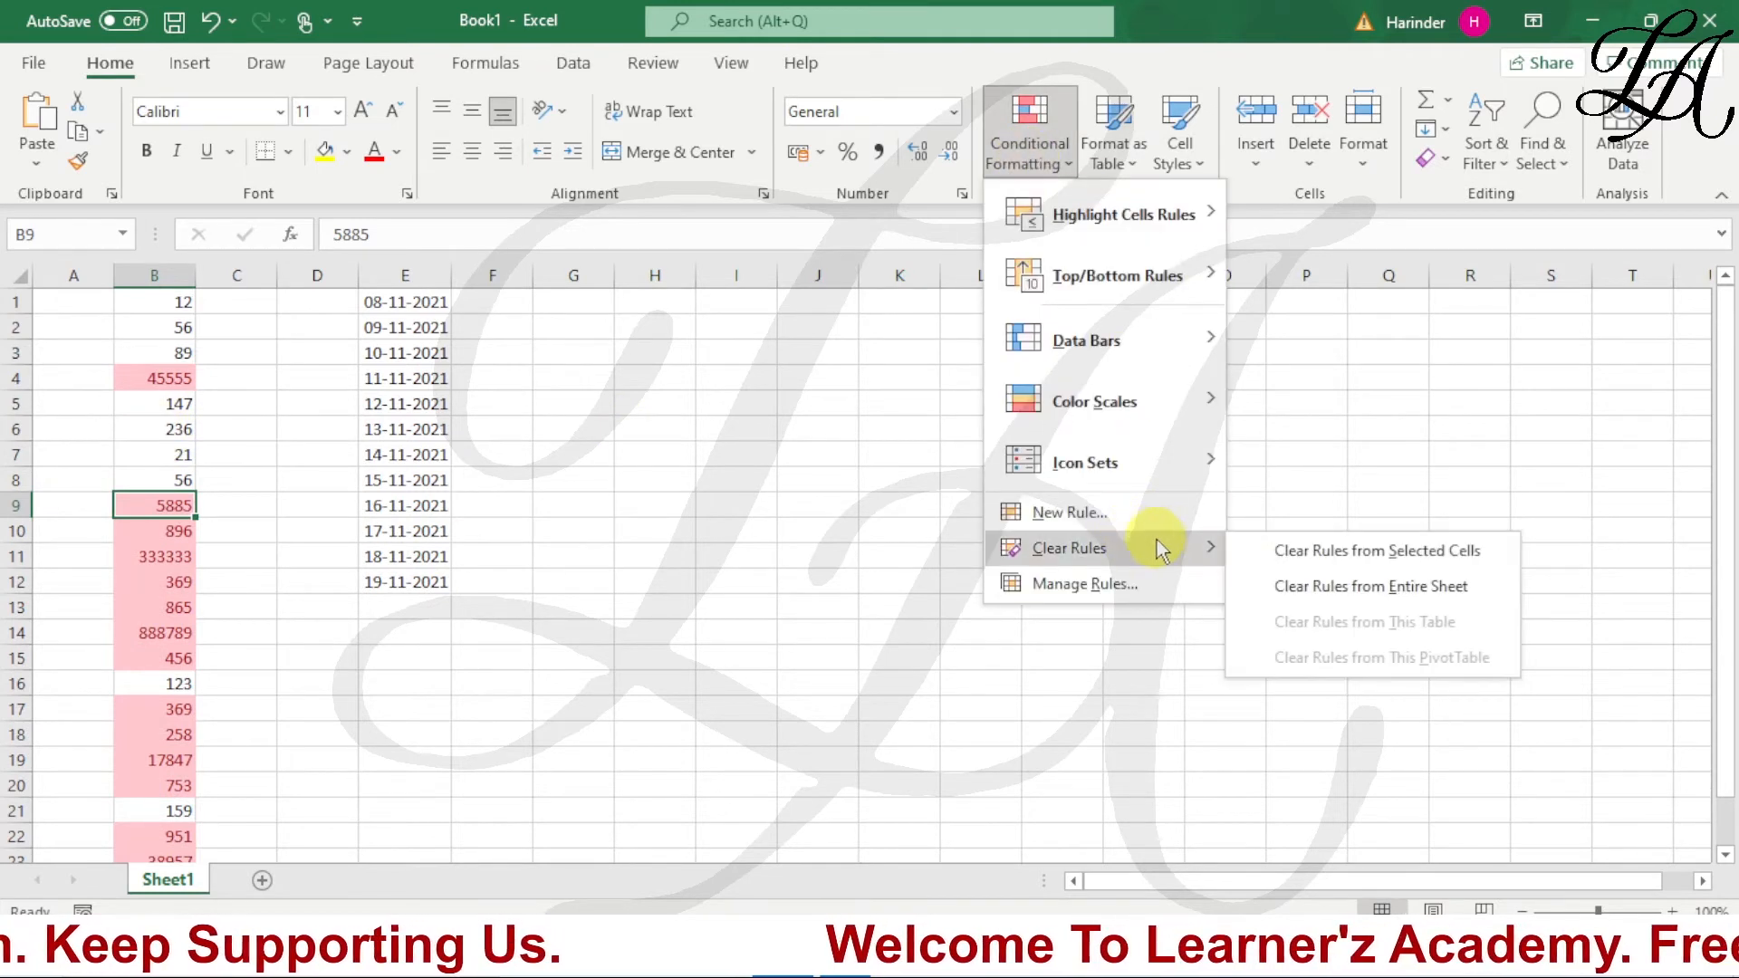
click(1333, 551)
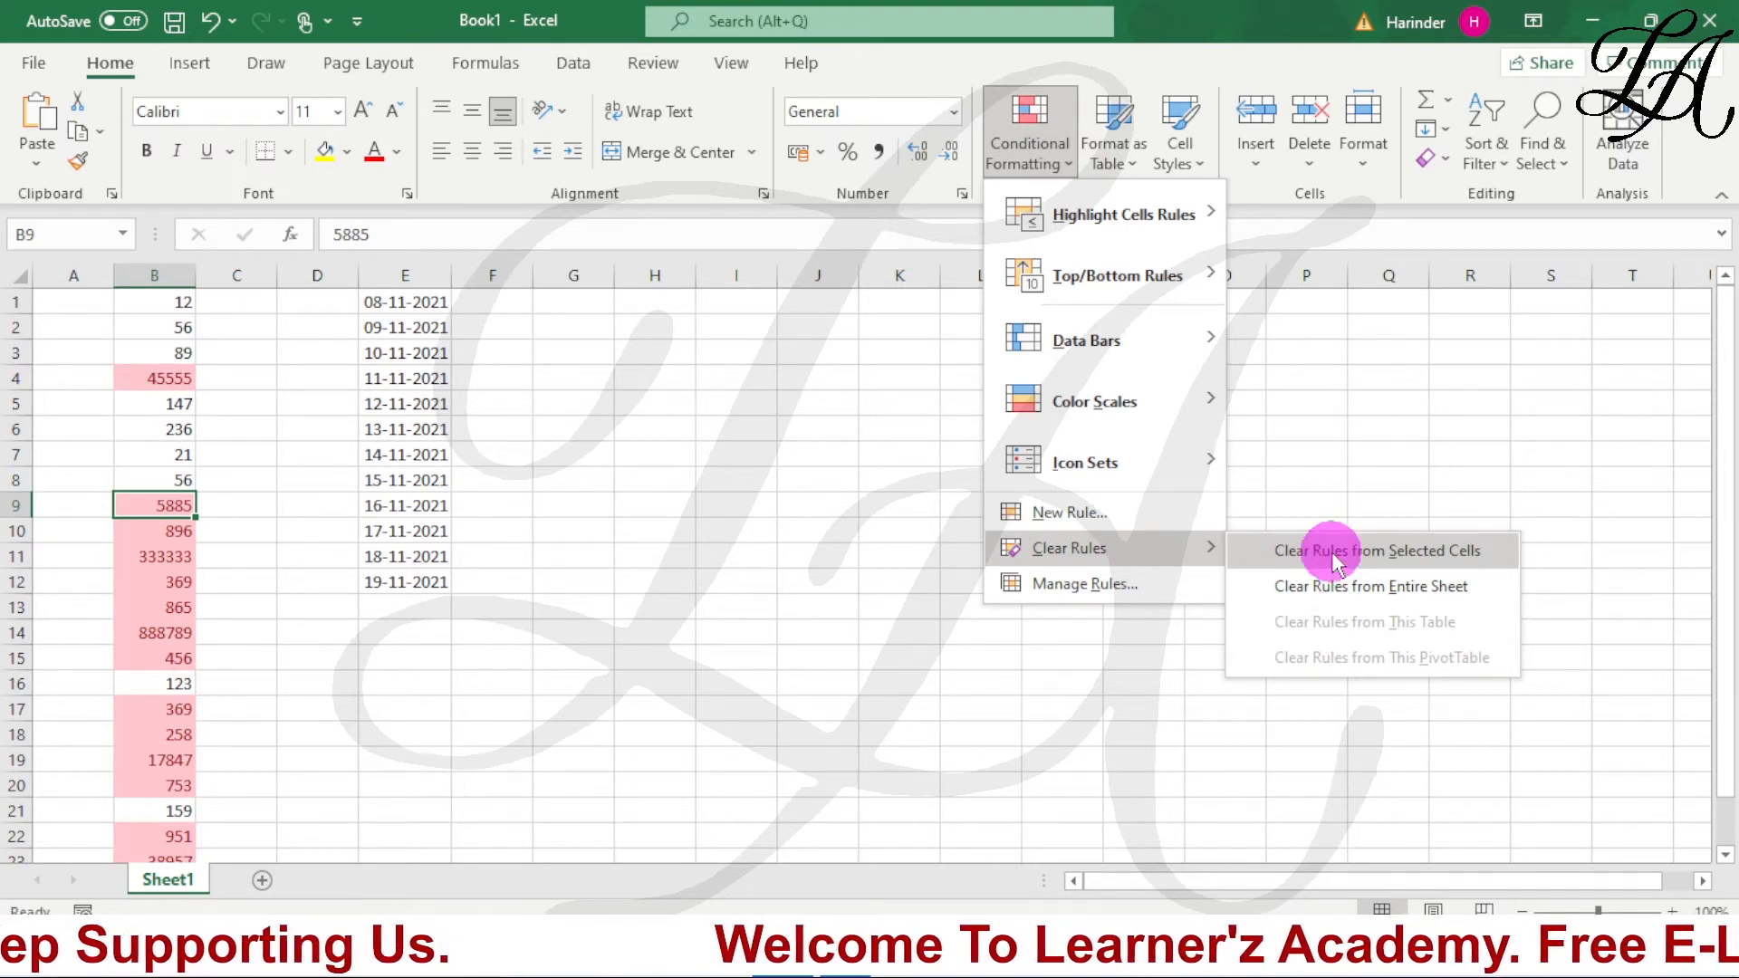
click(1035, 181)
mouse_move(1192, 549)
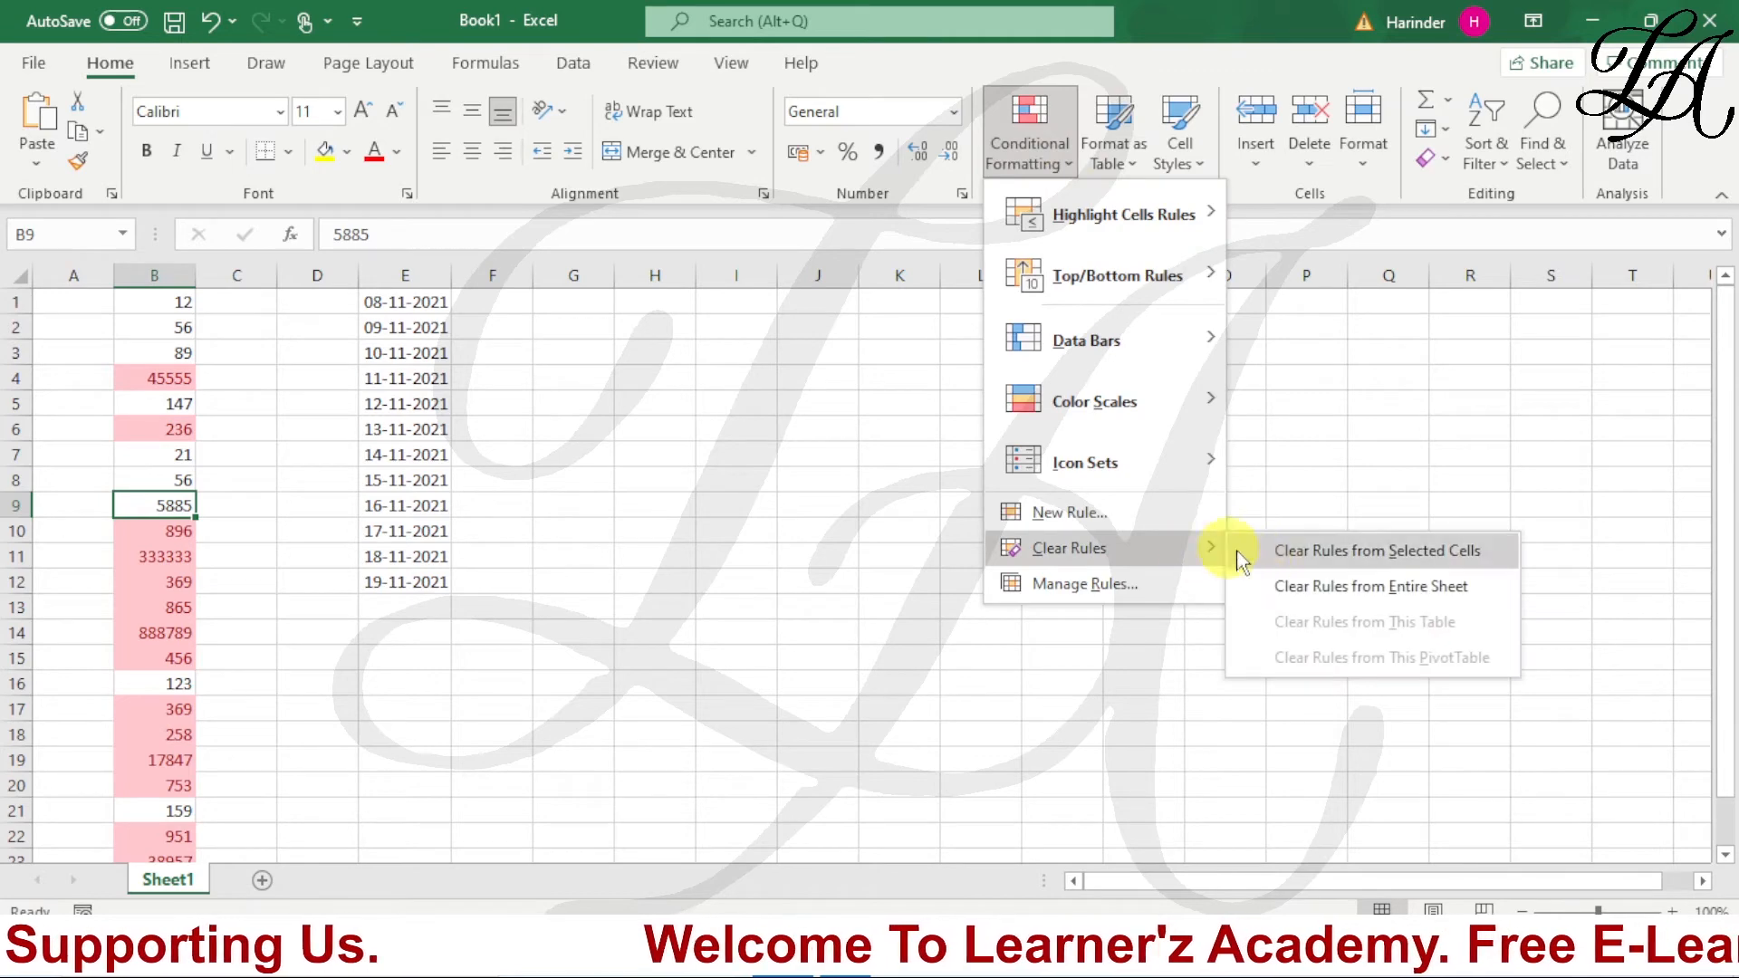
click(1304, 585)
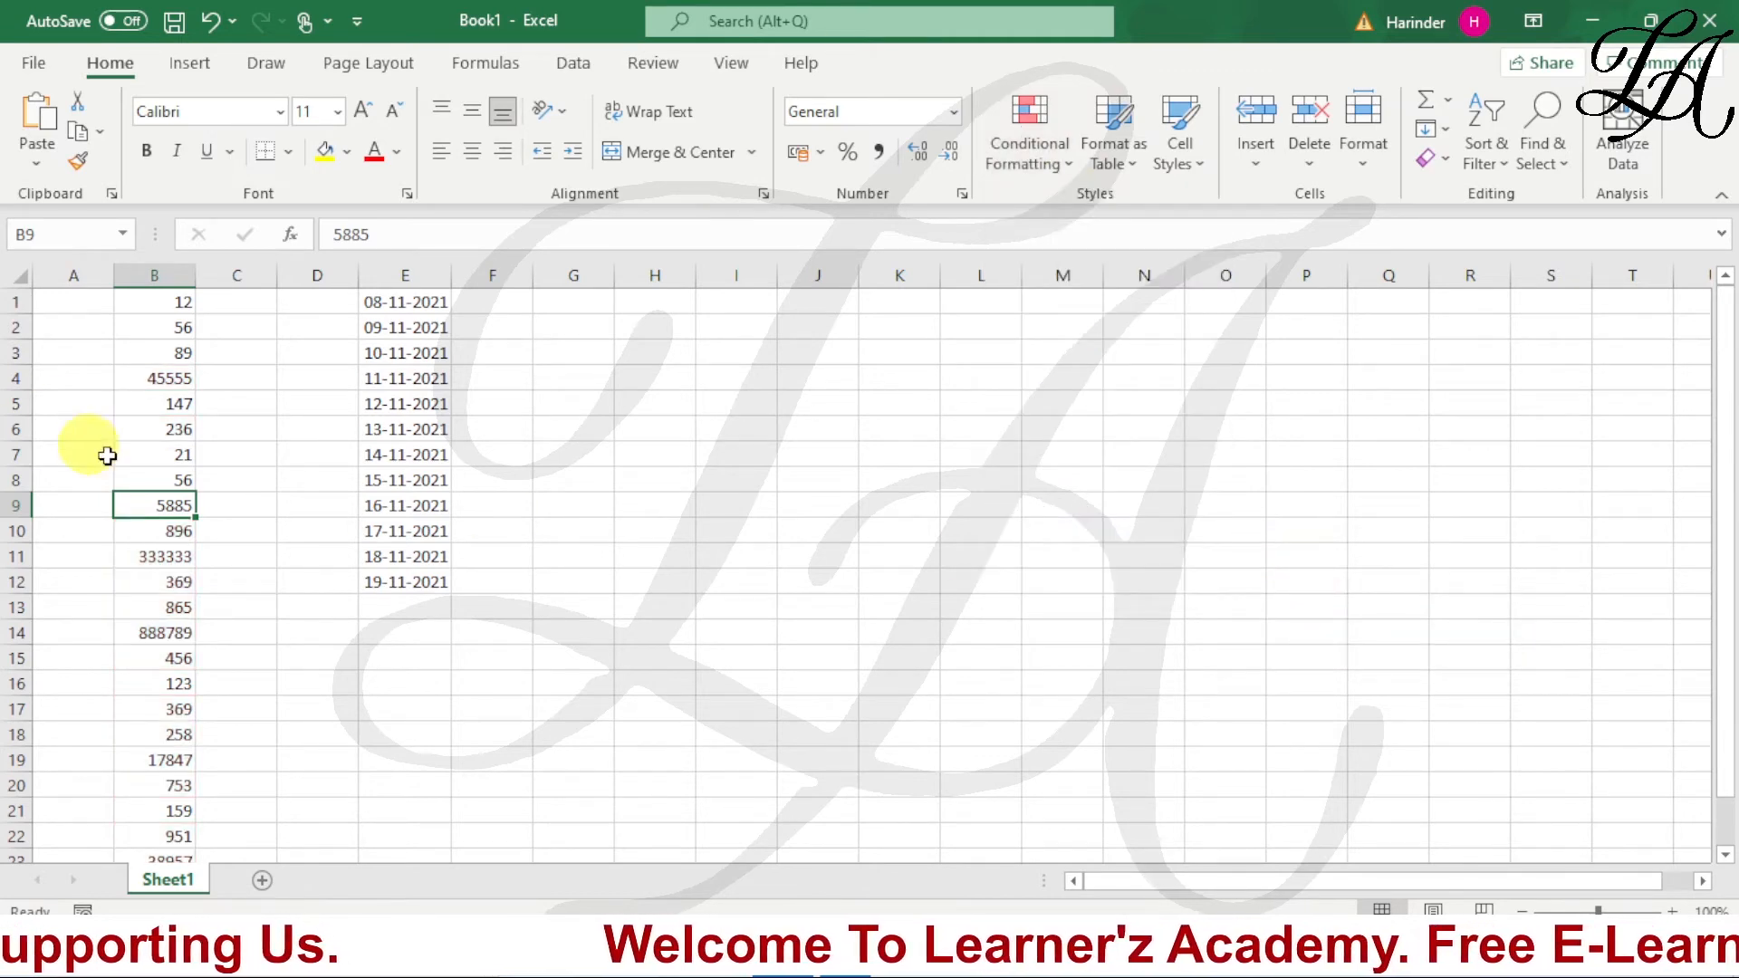
Highlight the bottom 10 items in B1:B25 in Light Red Fill with Dark Red Text and review the highlighted cells.
drag(171, 305, 171, 845)
click(1041, 145)
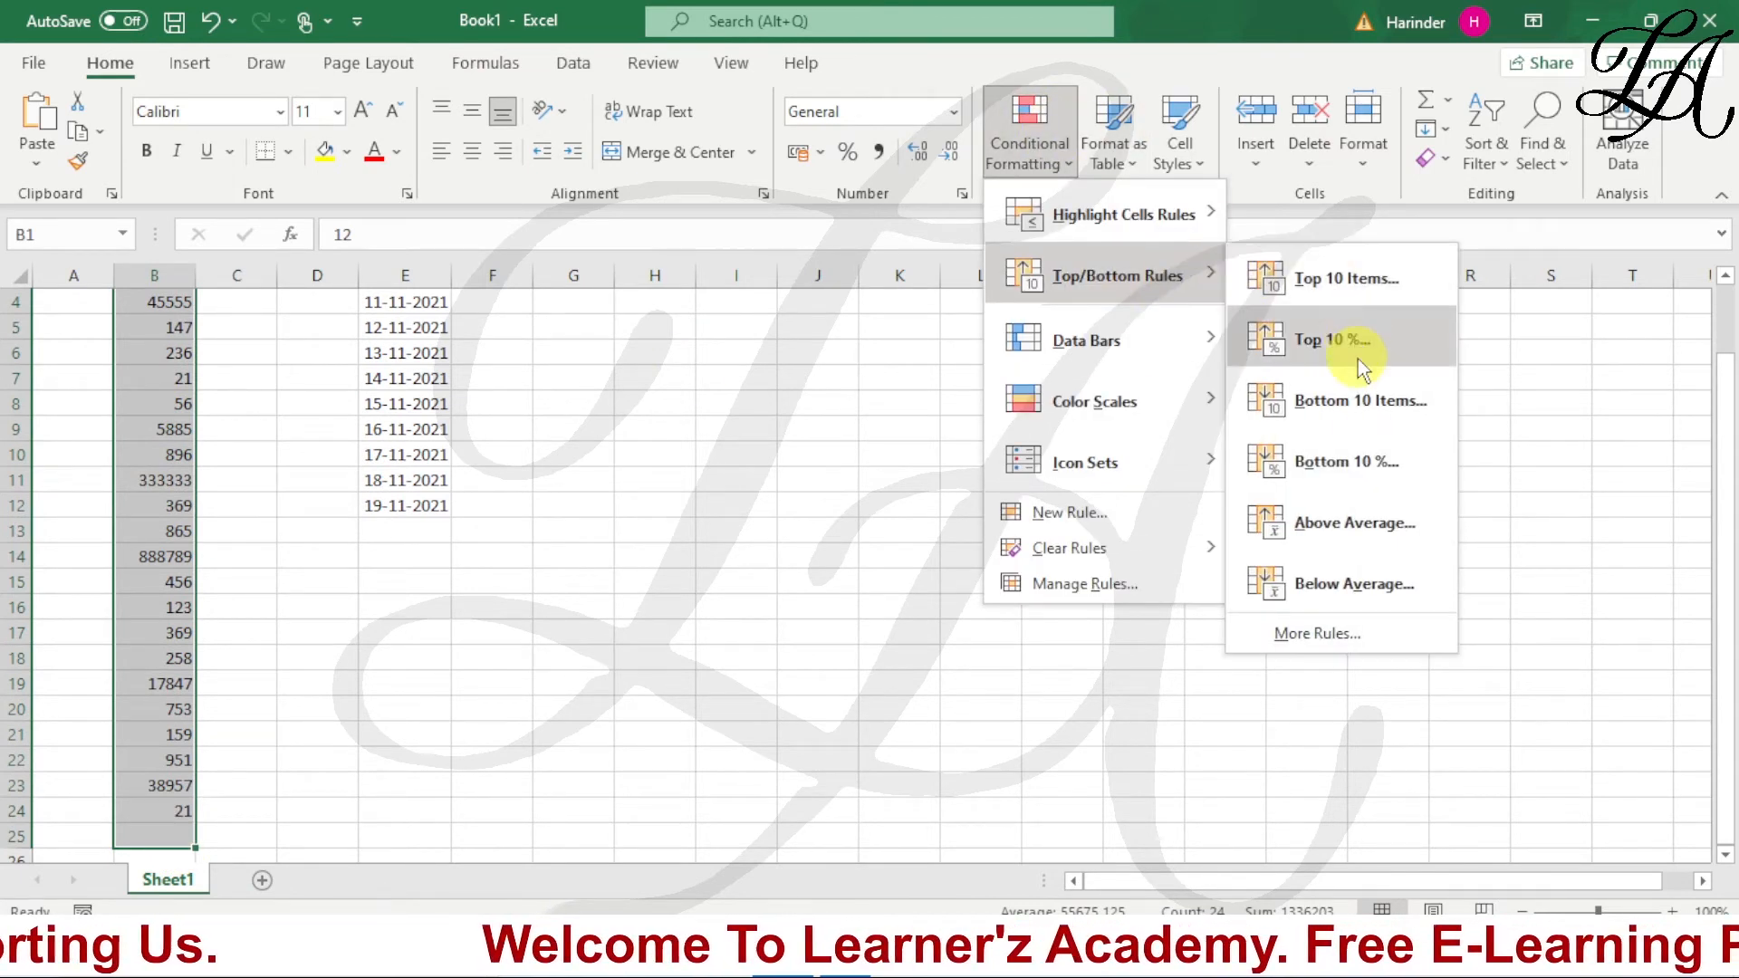
click(1356, 399)
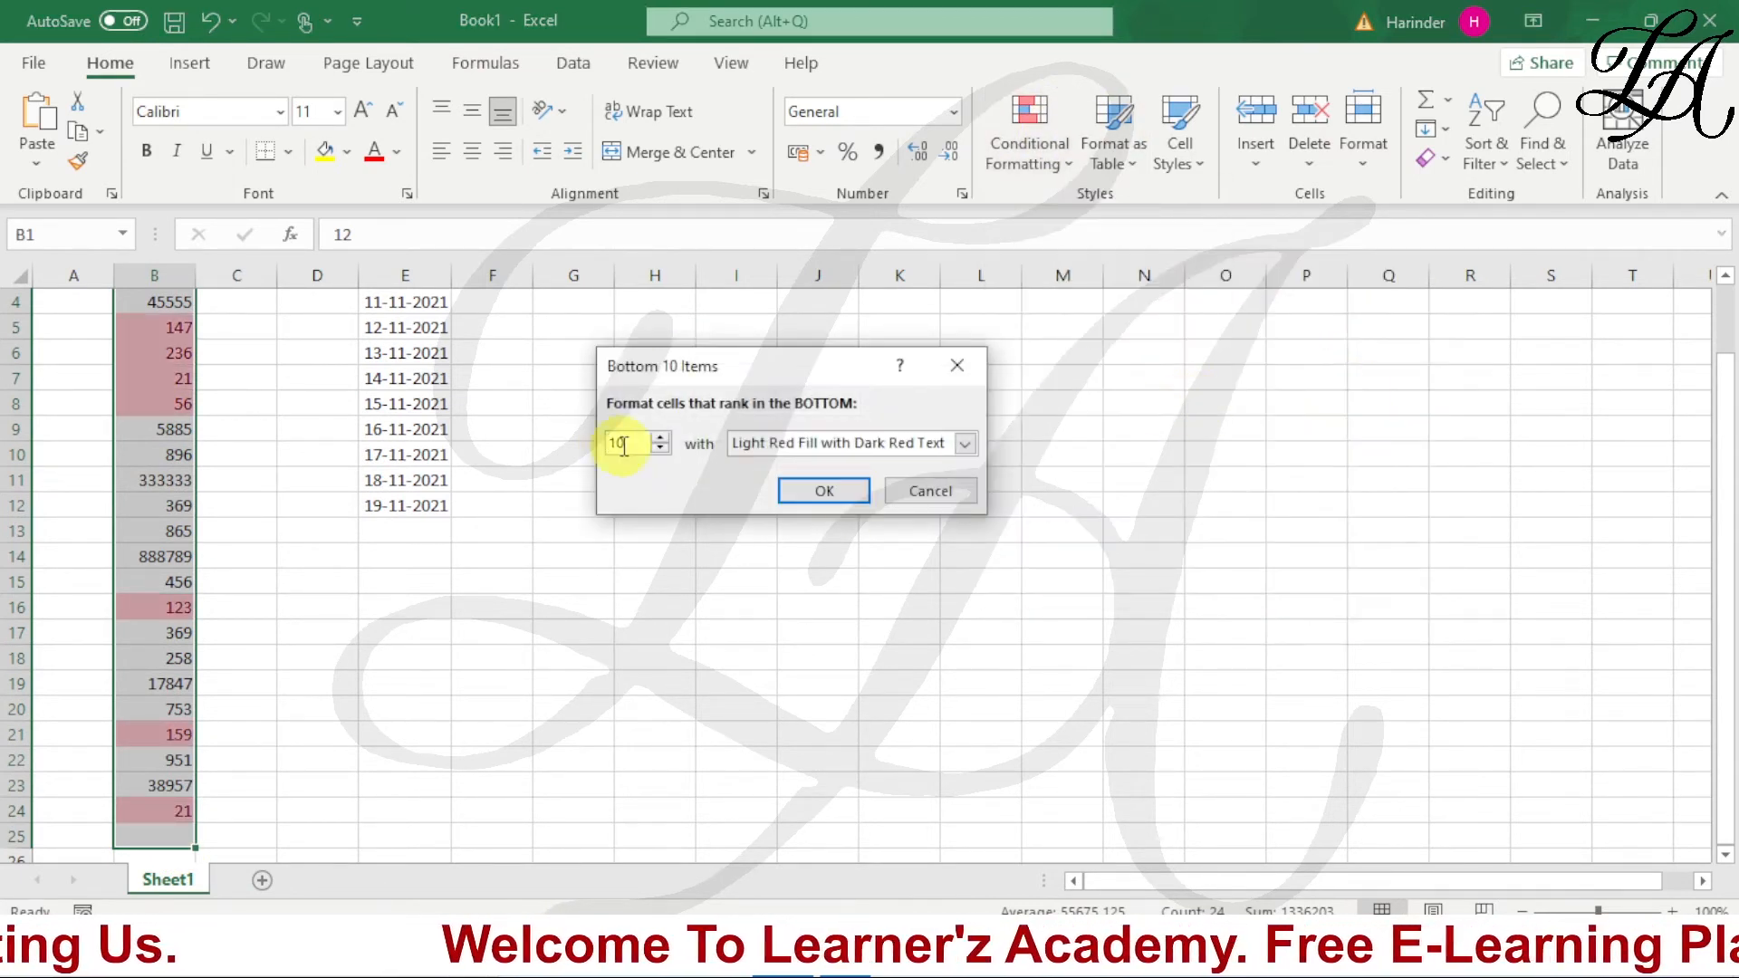
click(822, 491)
click(462, 659)
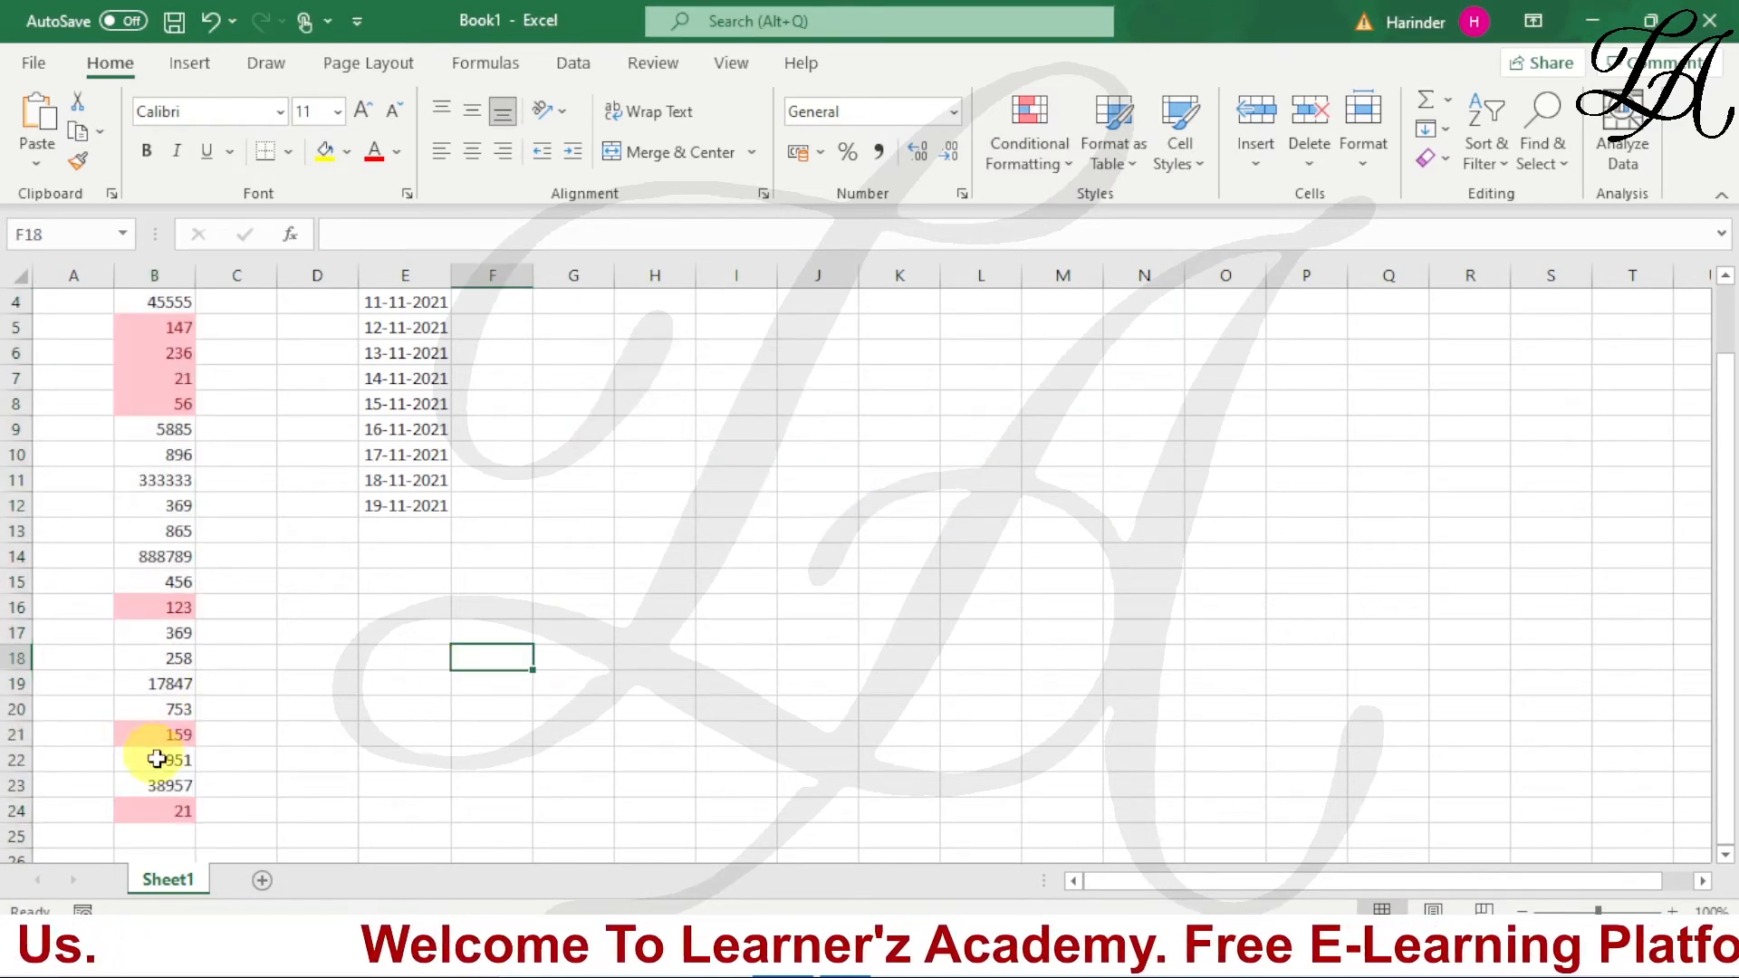
scroll(170, 331, up, 1)
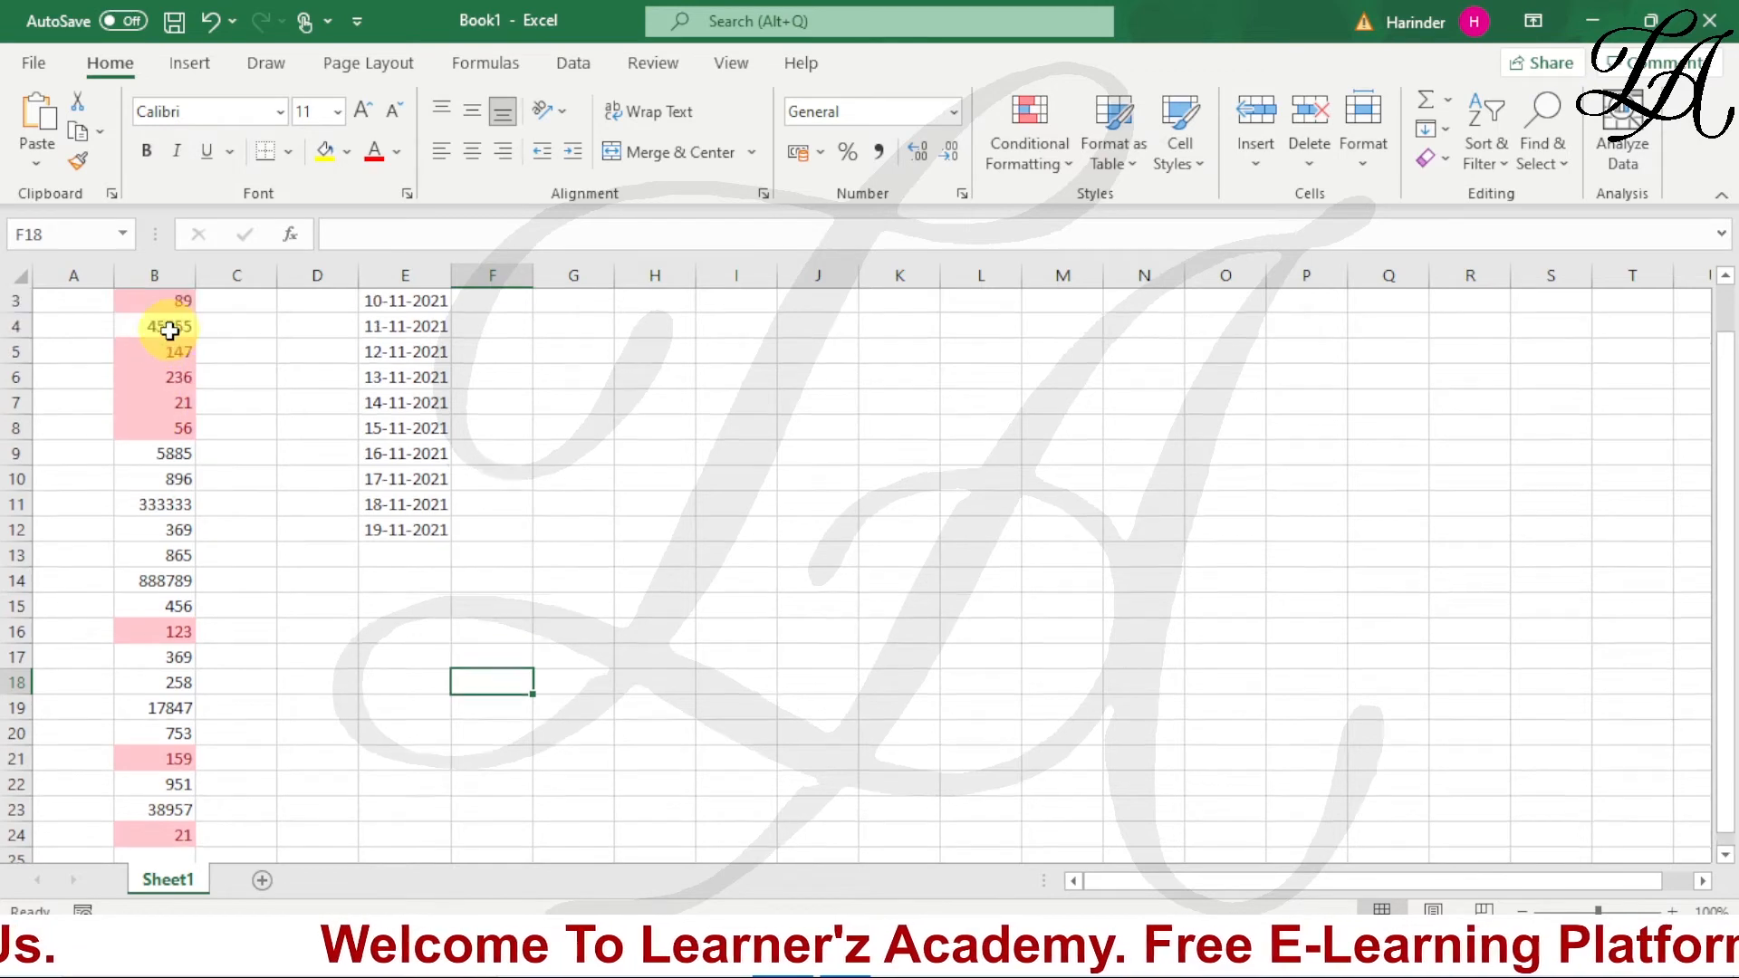
scroll(169, 331, up, 1)
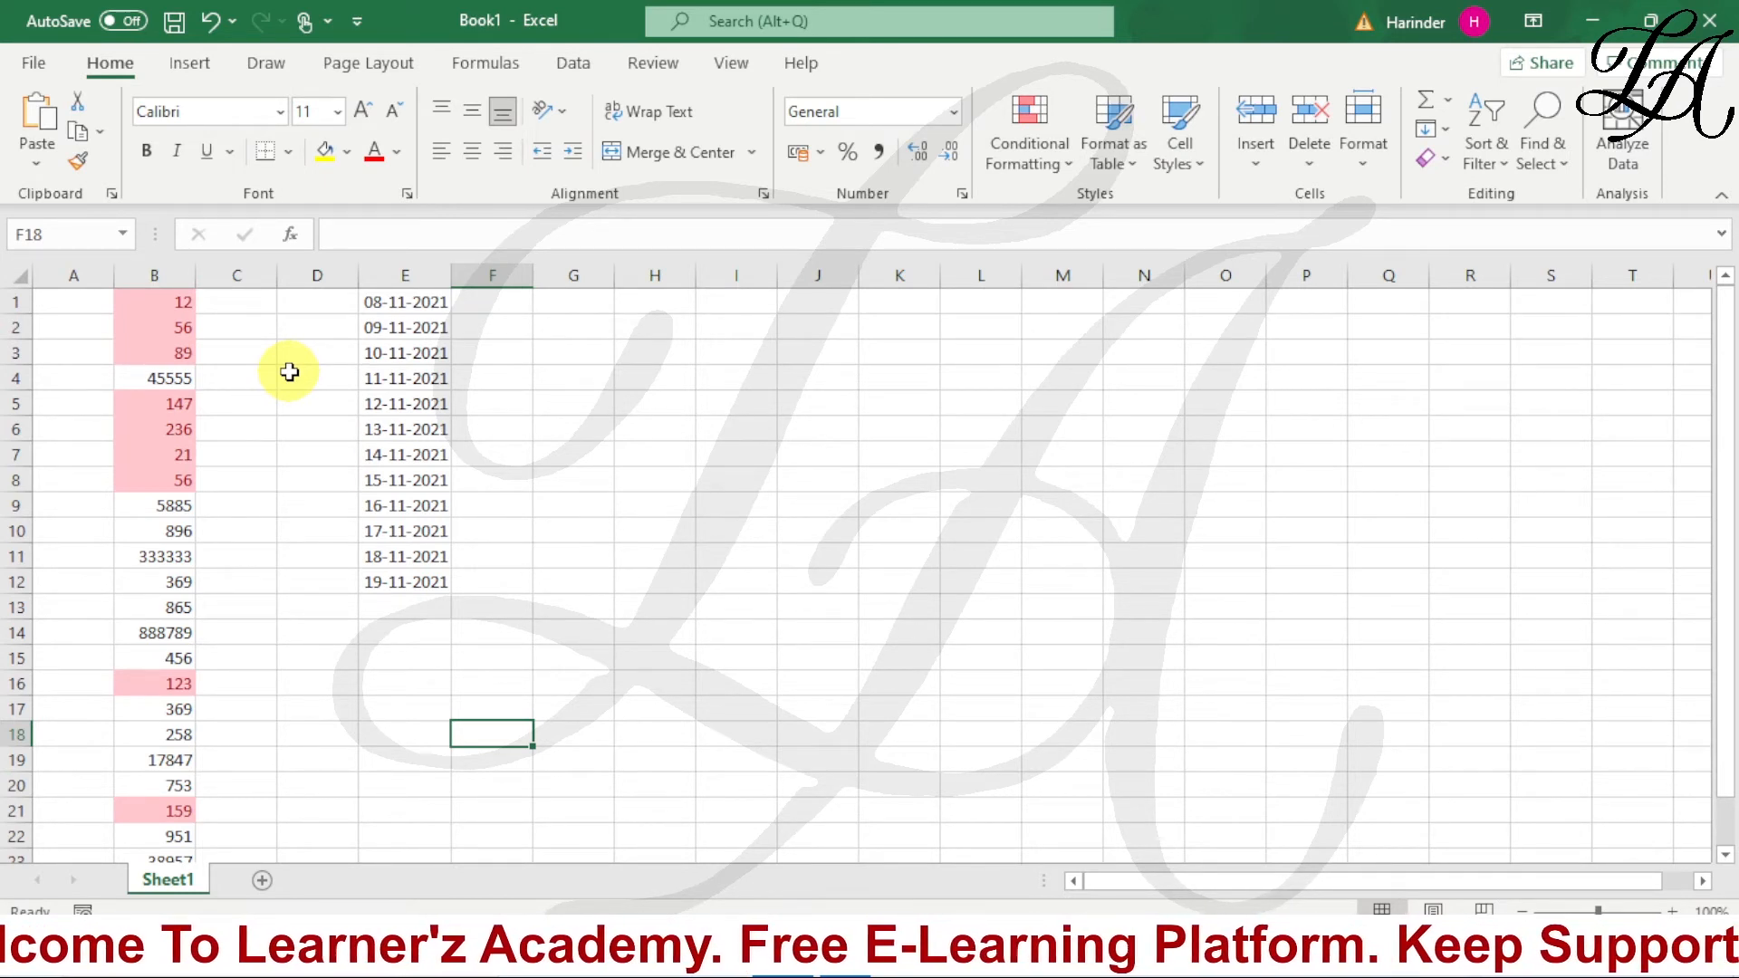
Start another Bottom 10 Items rule with cell F18 selected, raise the item number to 14, and cancel the rule.
click(1018, 147)
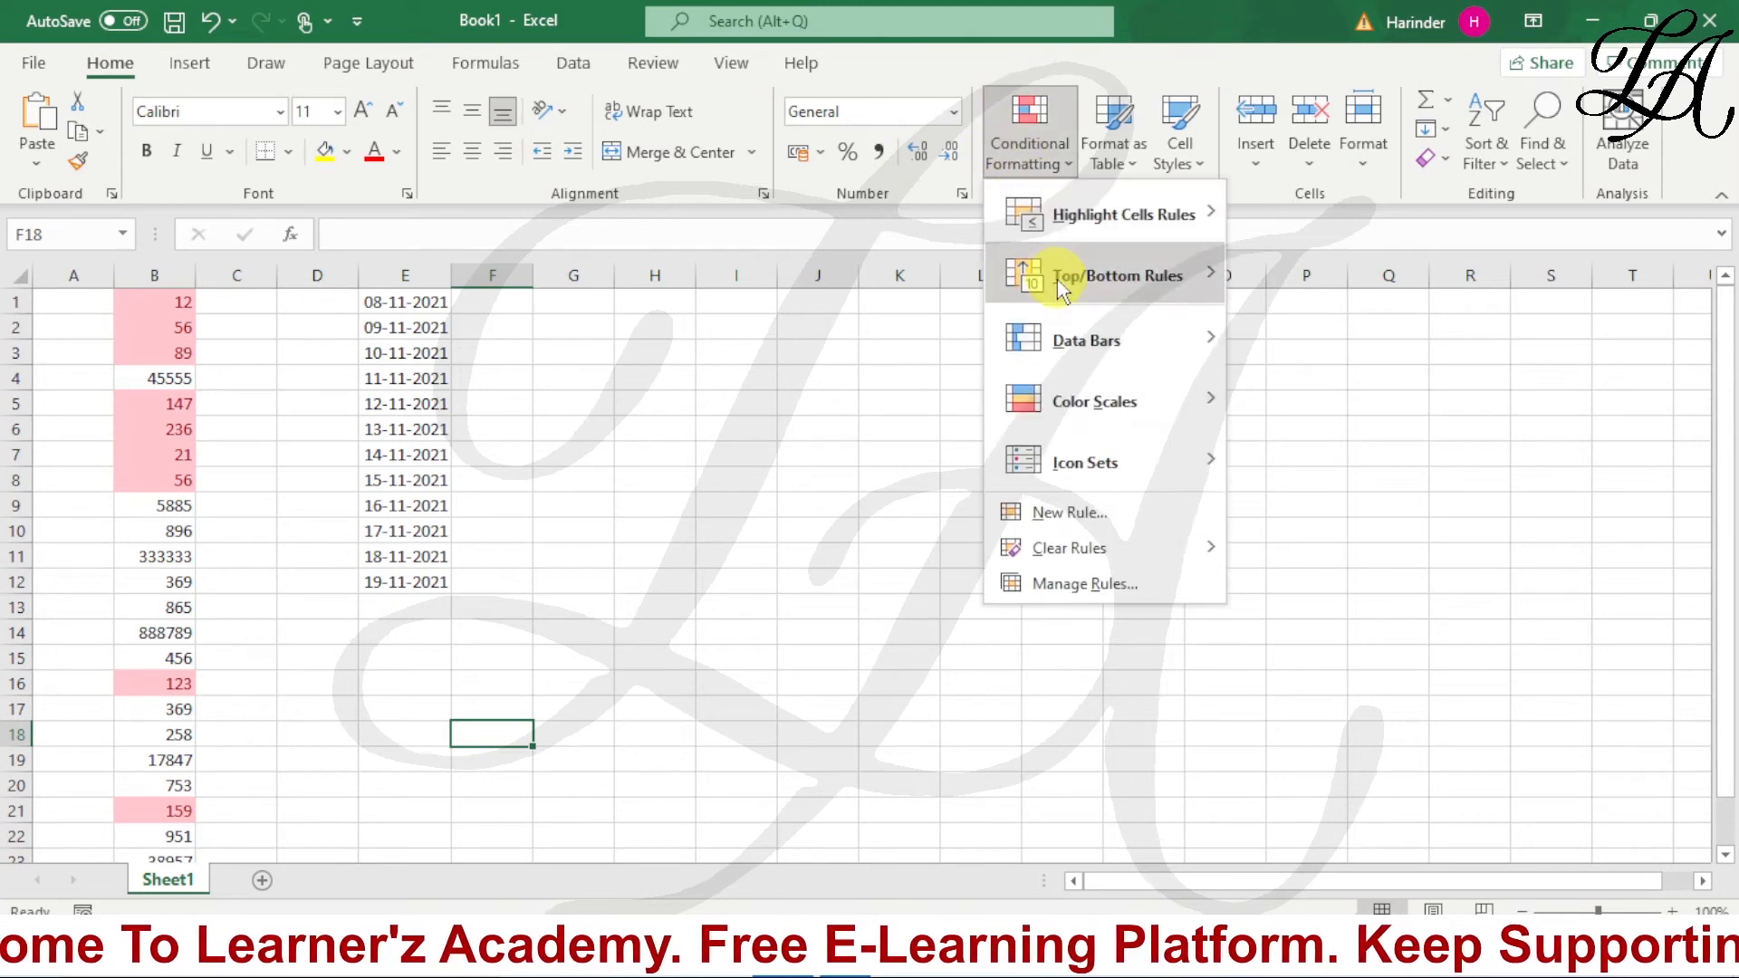
mouse_move(1203, 273)
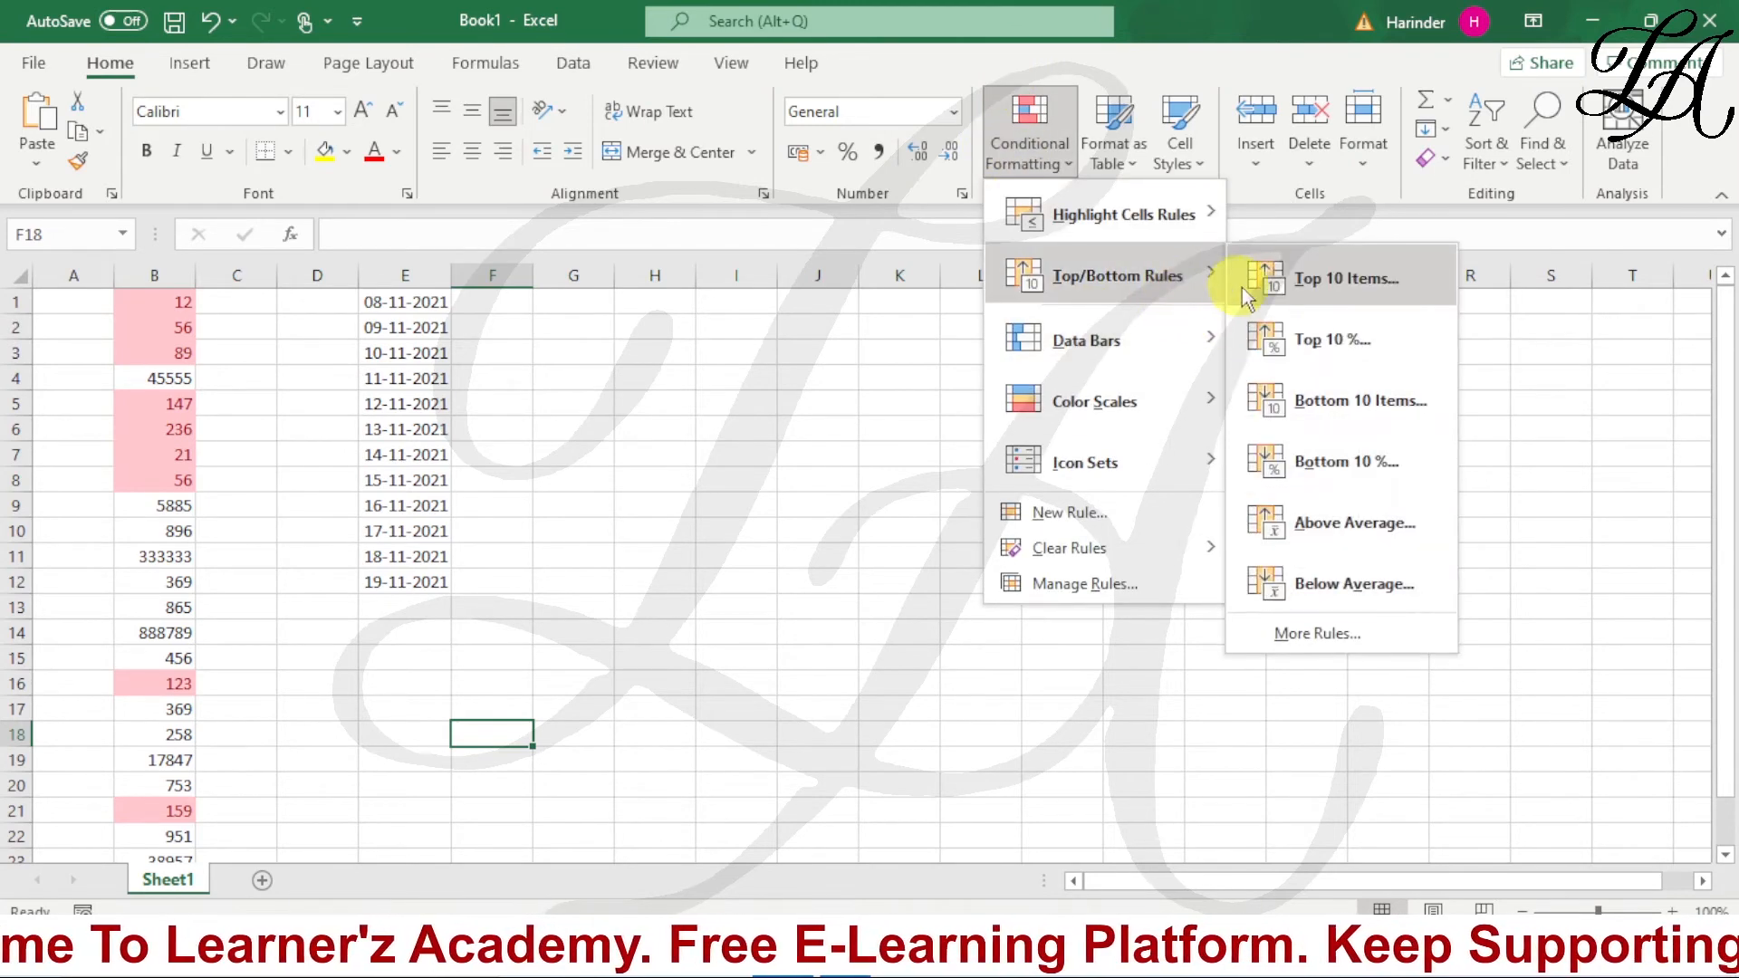
click(1327, 391)
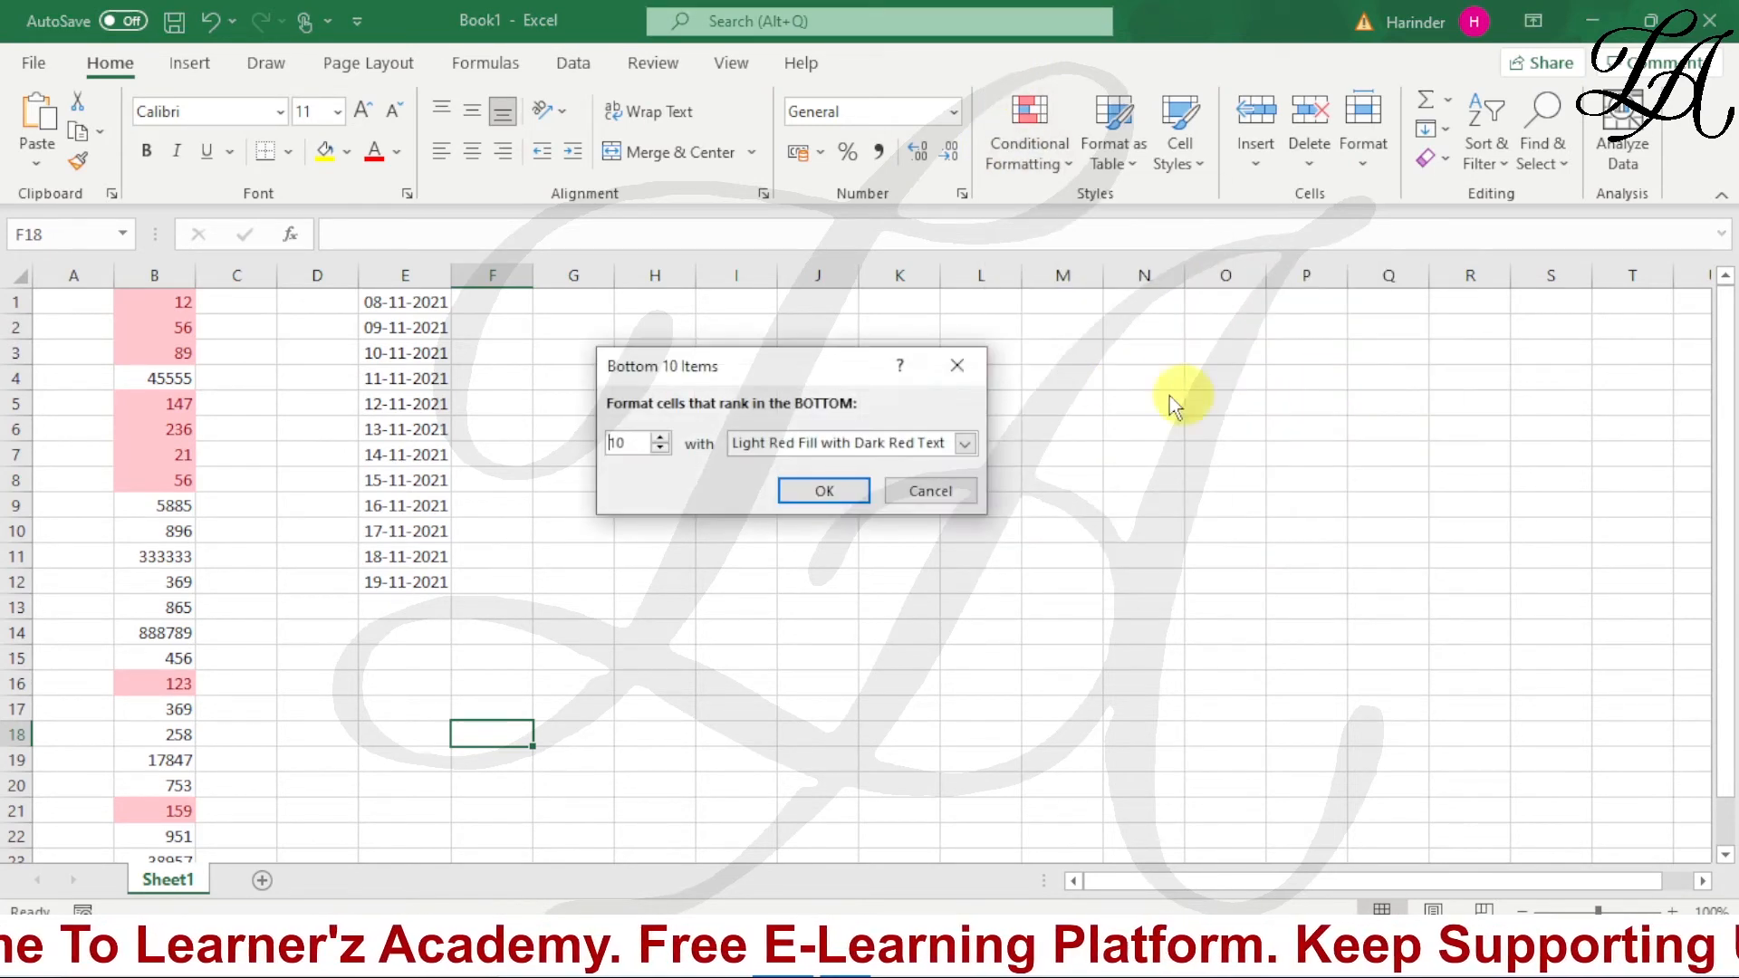
click(660, 438)
click(661, 439)
click(660, 438)
click(660, 438)
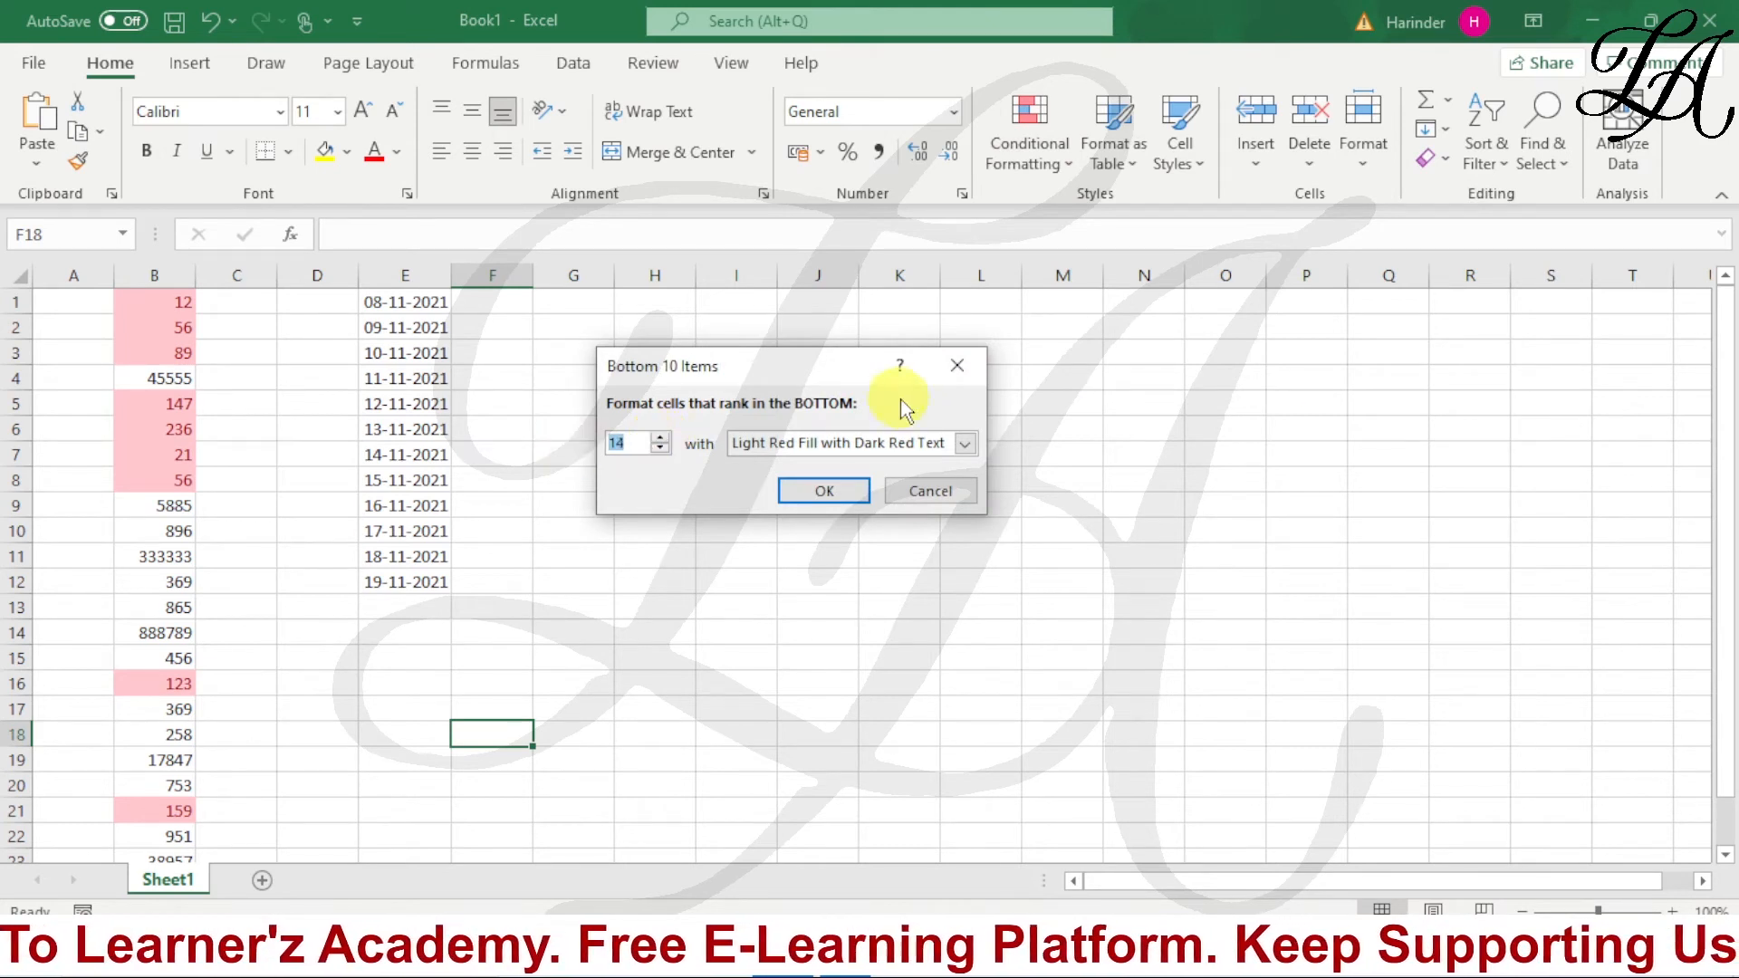
click(955, 368)
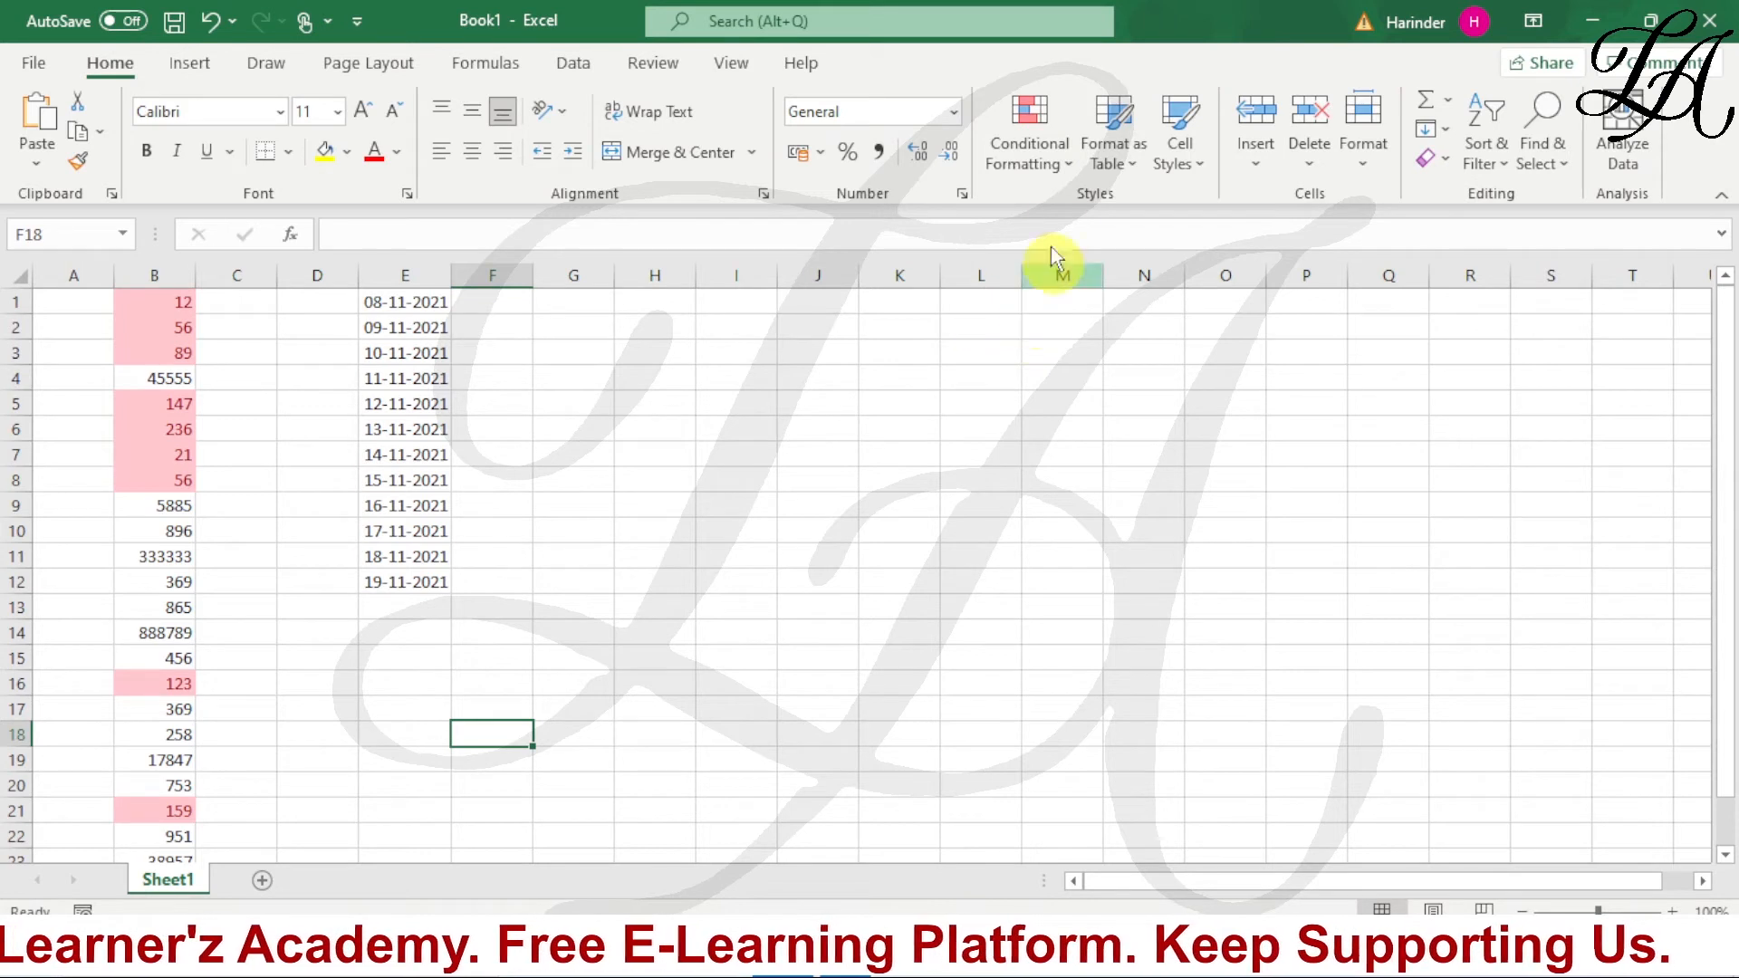
click(1063, 161)
mouse_move(1213, 281)
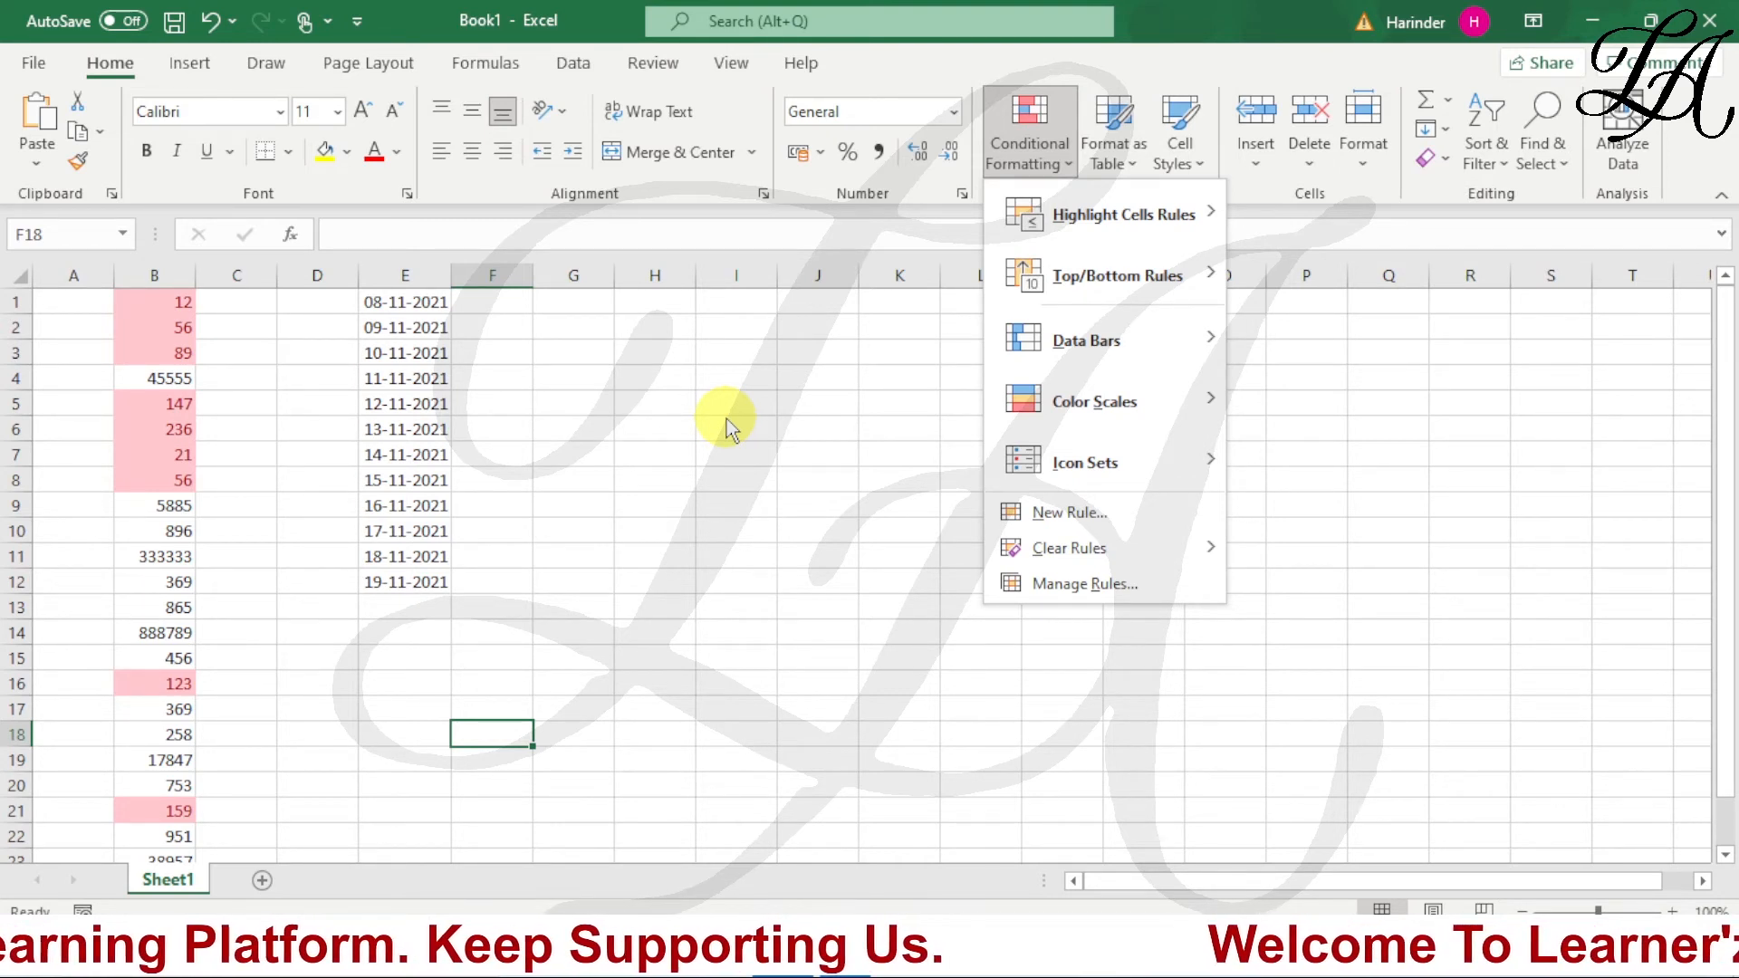
scroll(127, 426, down, 5)
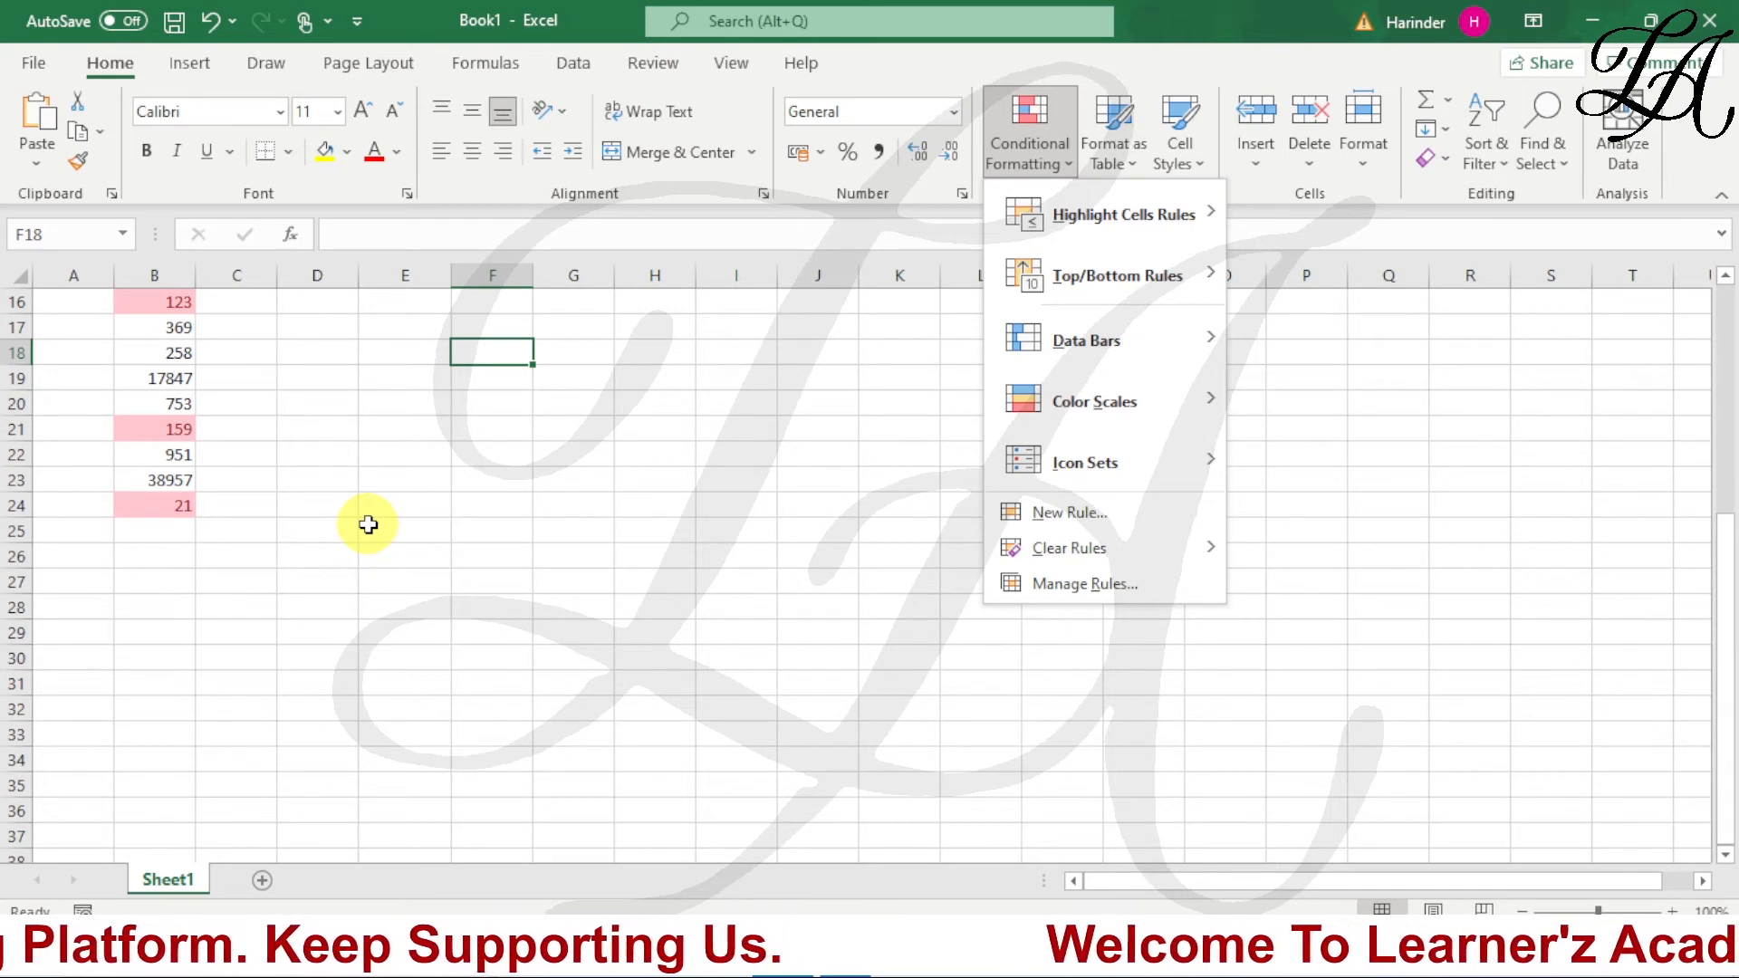
Clear the conditional formatting rules from the entire sheet.
scroll(368, 524, up, 5)
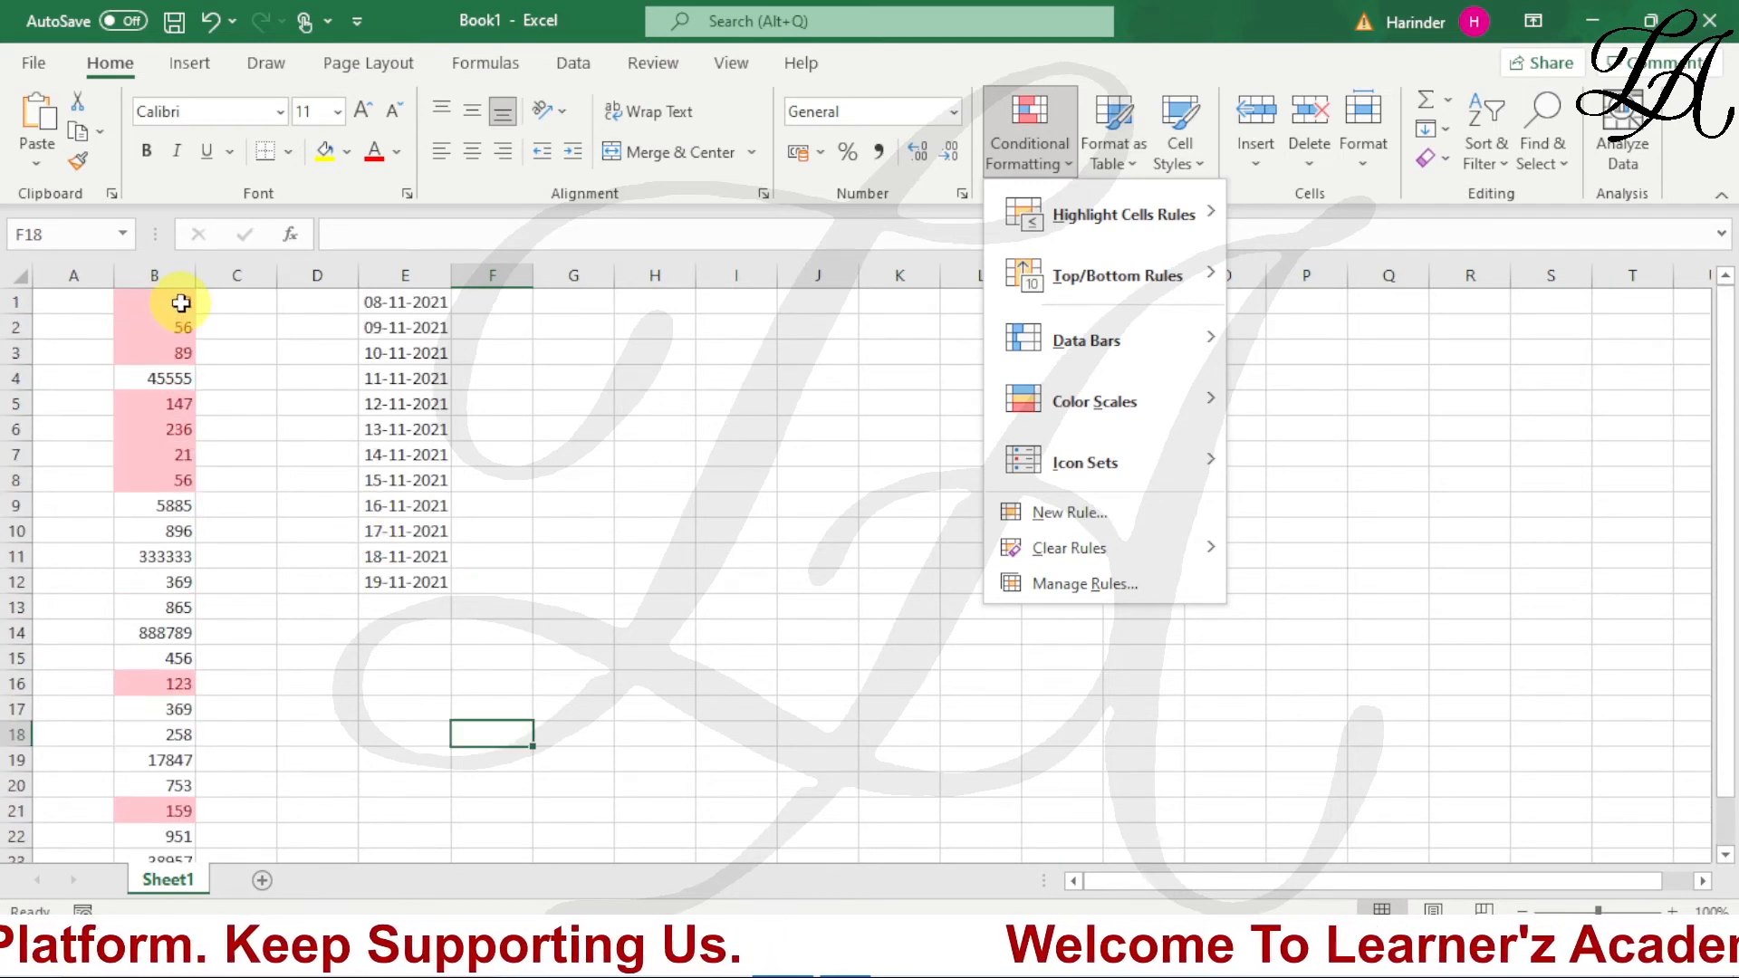
click(163, 301)
click(1030, 159)
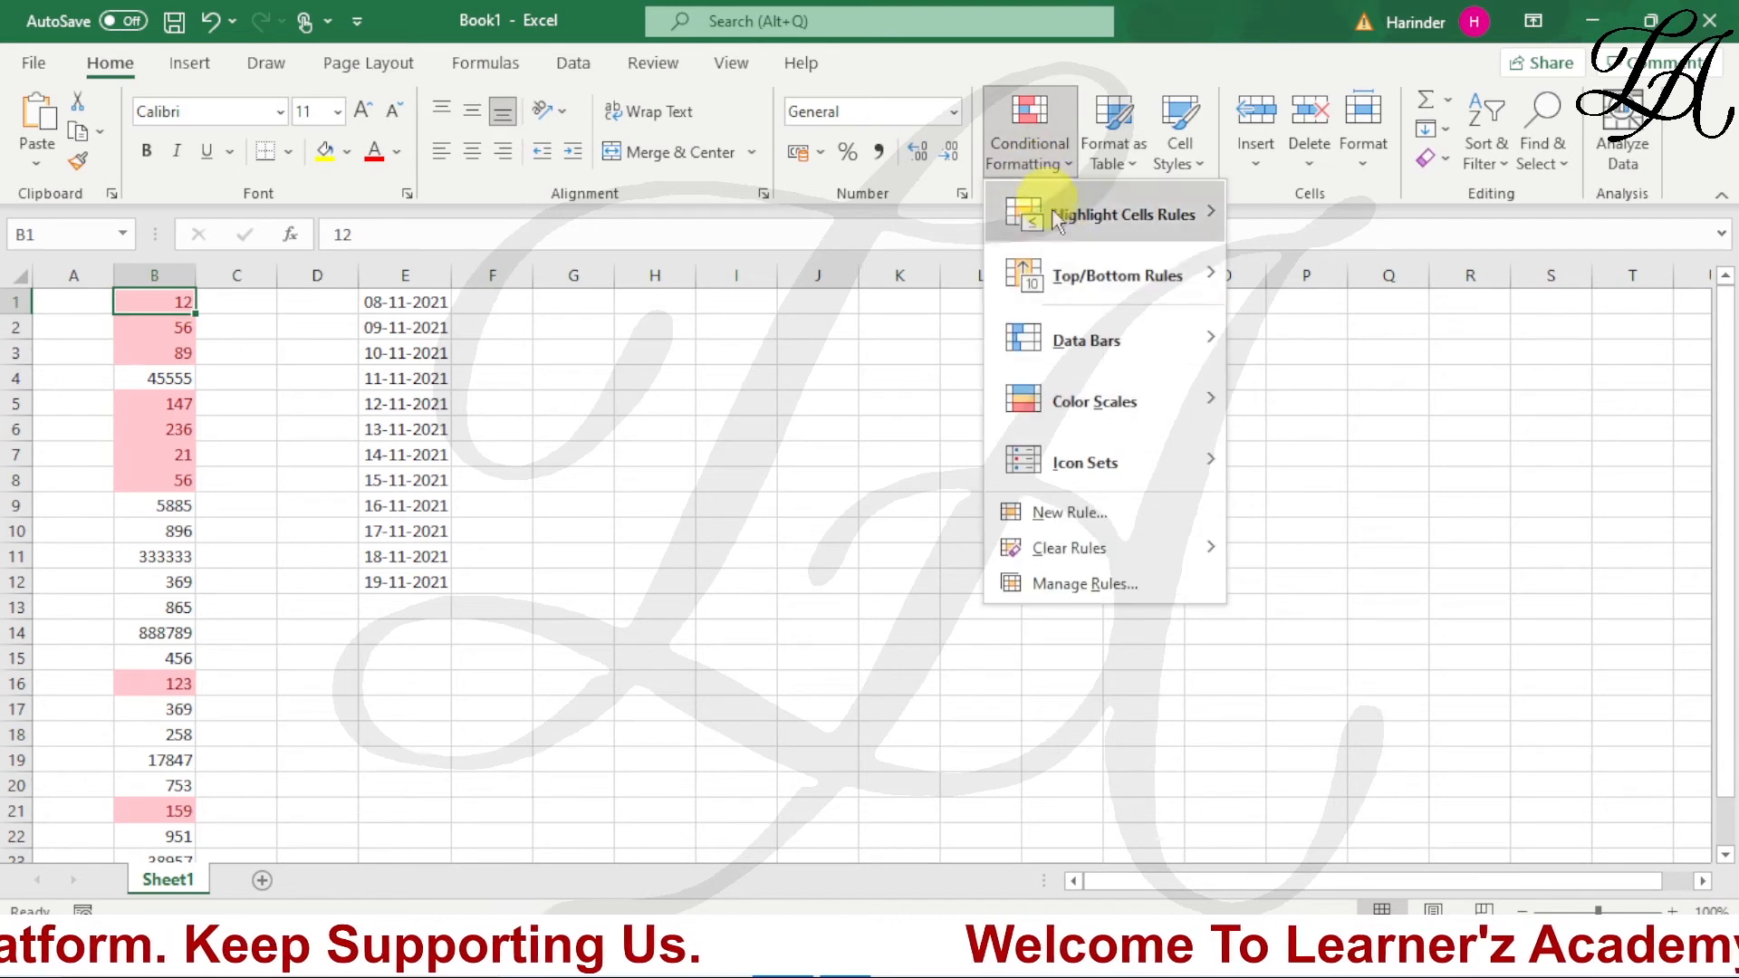
mouse_move(1090, 561)
click(1327, 586)
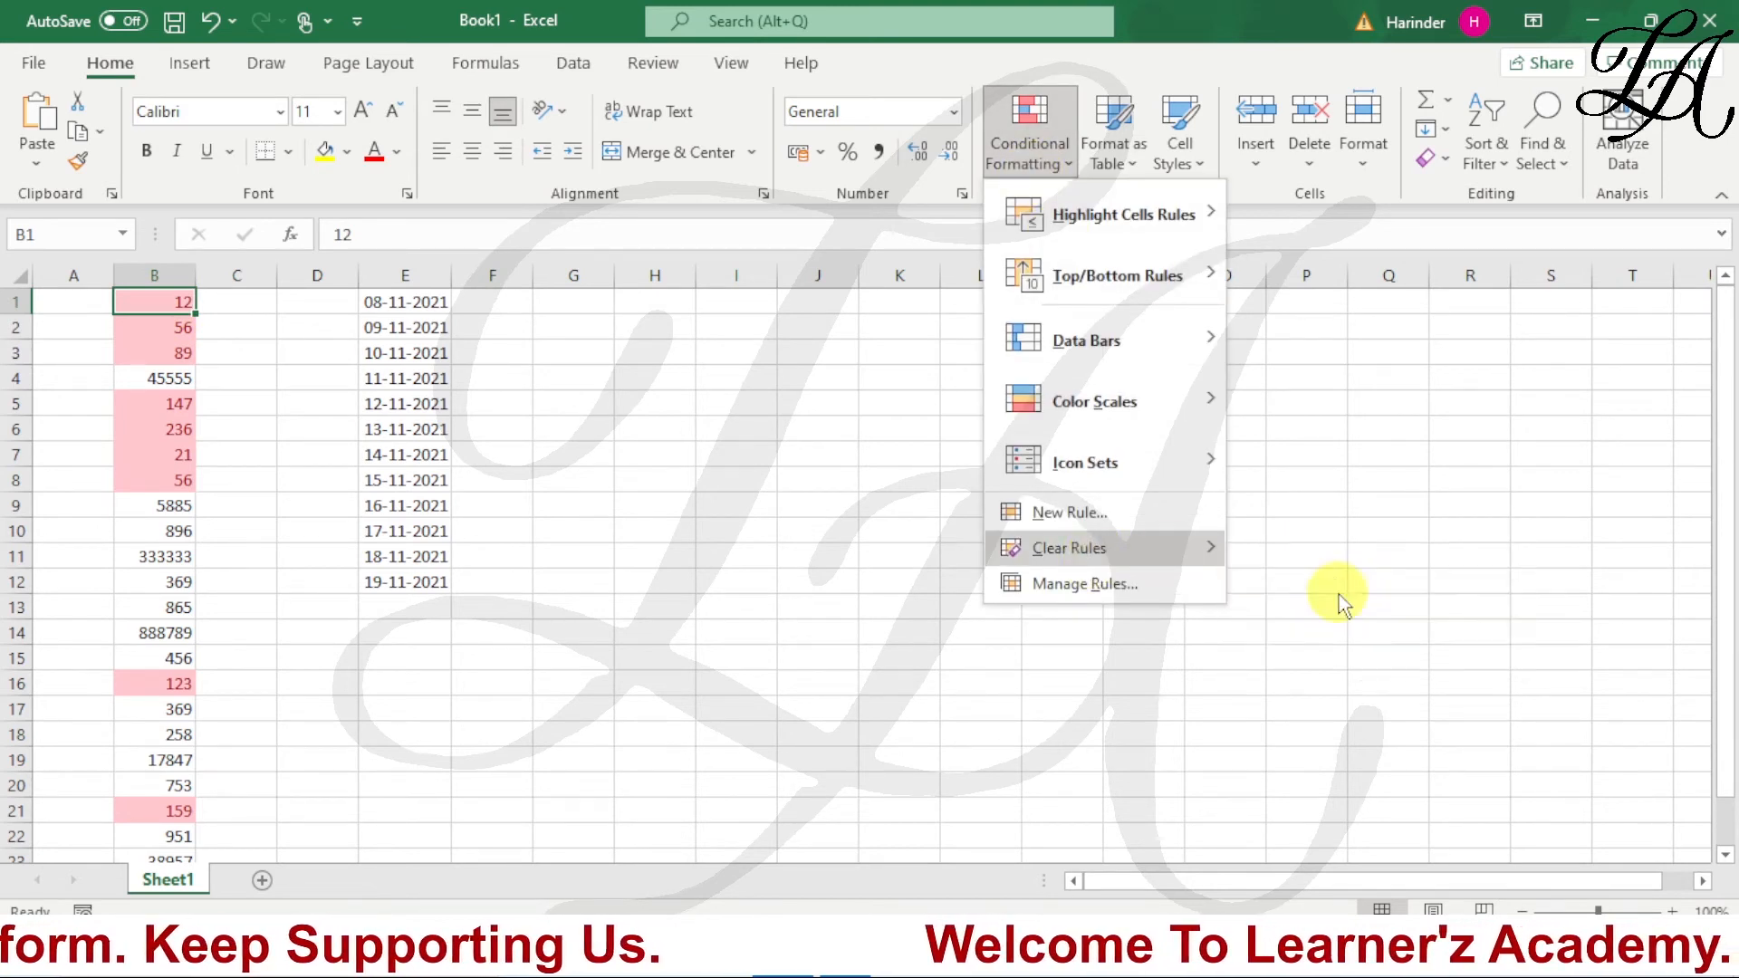
Highlight the top 10% of values in B1:B24 in Light Red Fill with Dark Red Text and review the highlighted cells.
drag(176, 301, 172, 808)
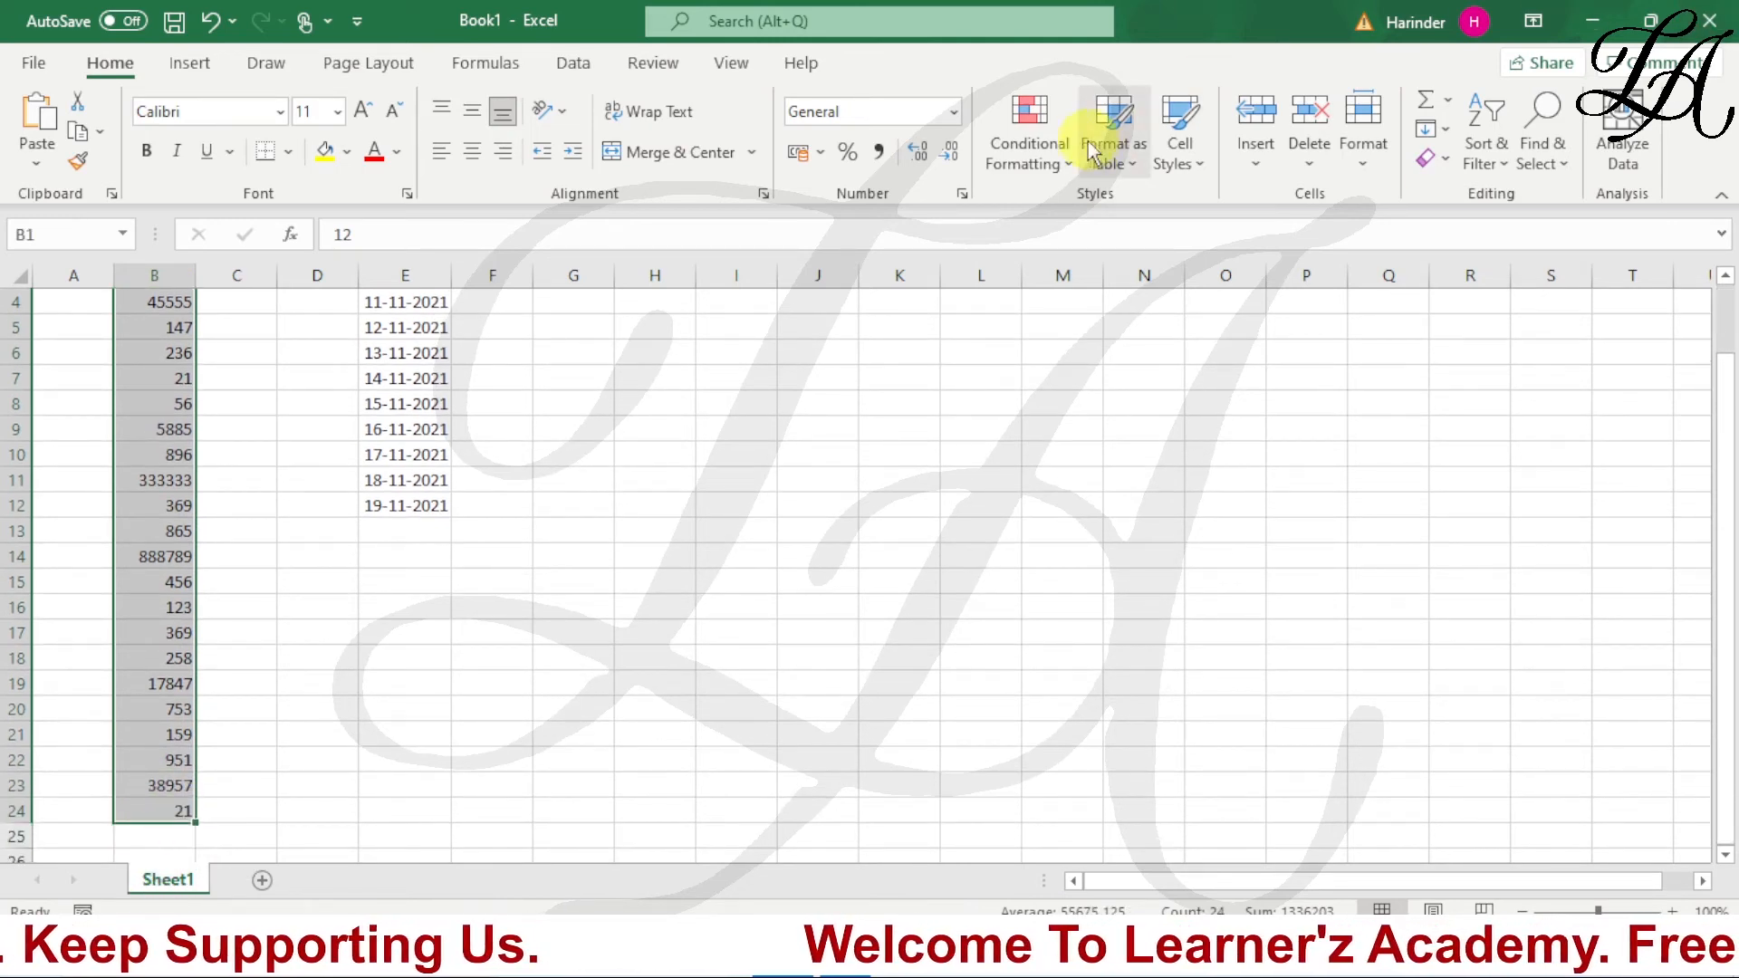
click(1028, 136)
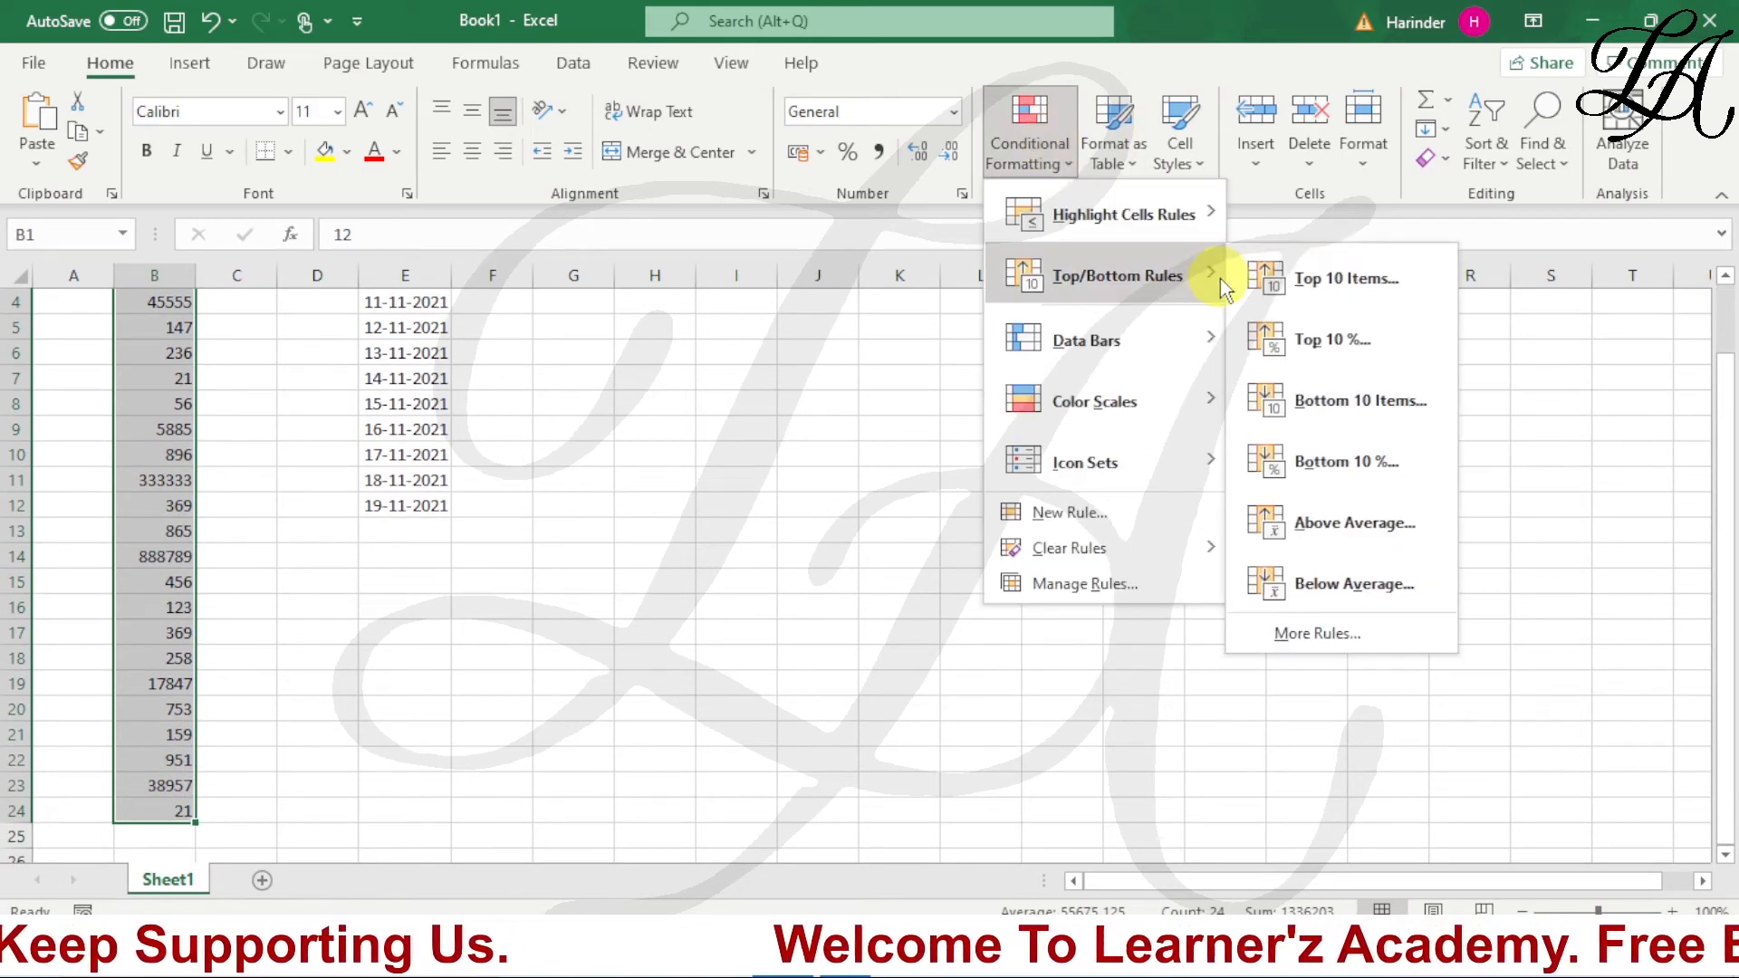
click(1313, 342)
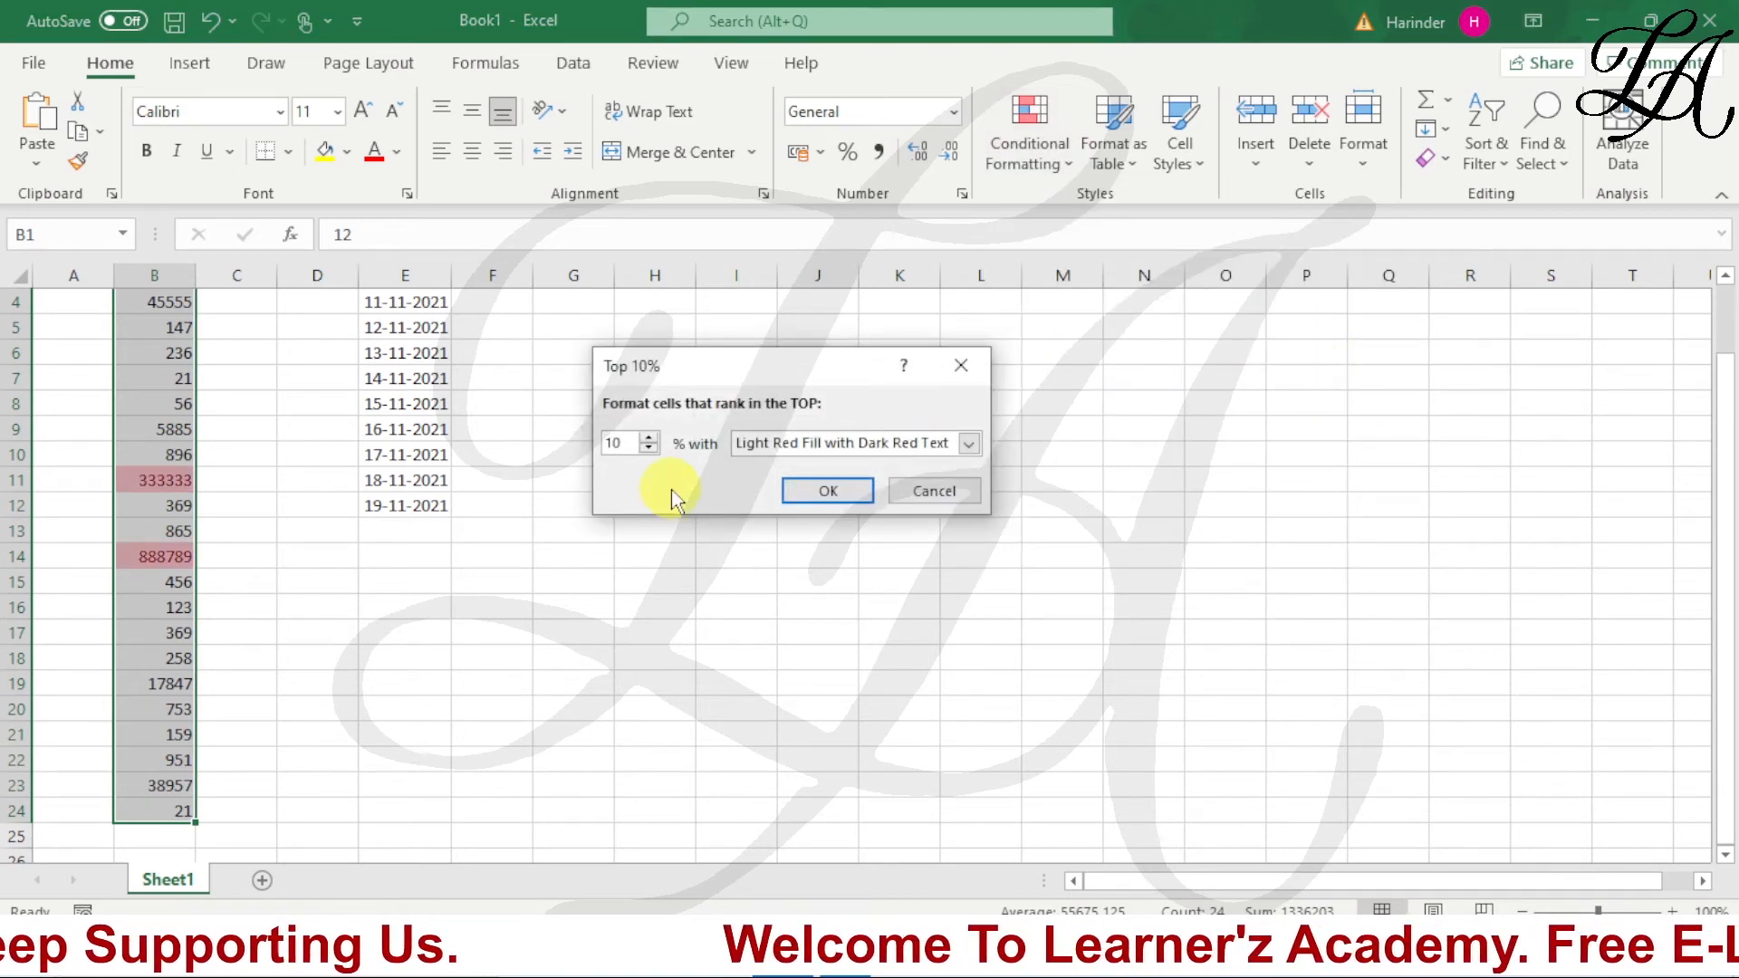
click(839, 497)
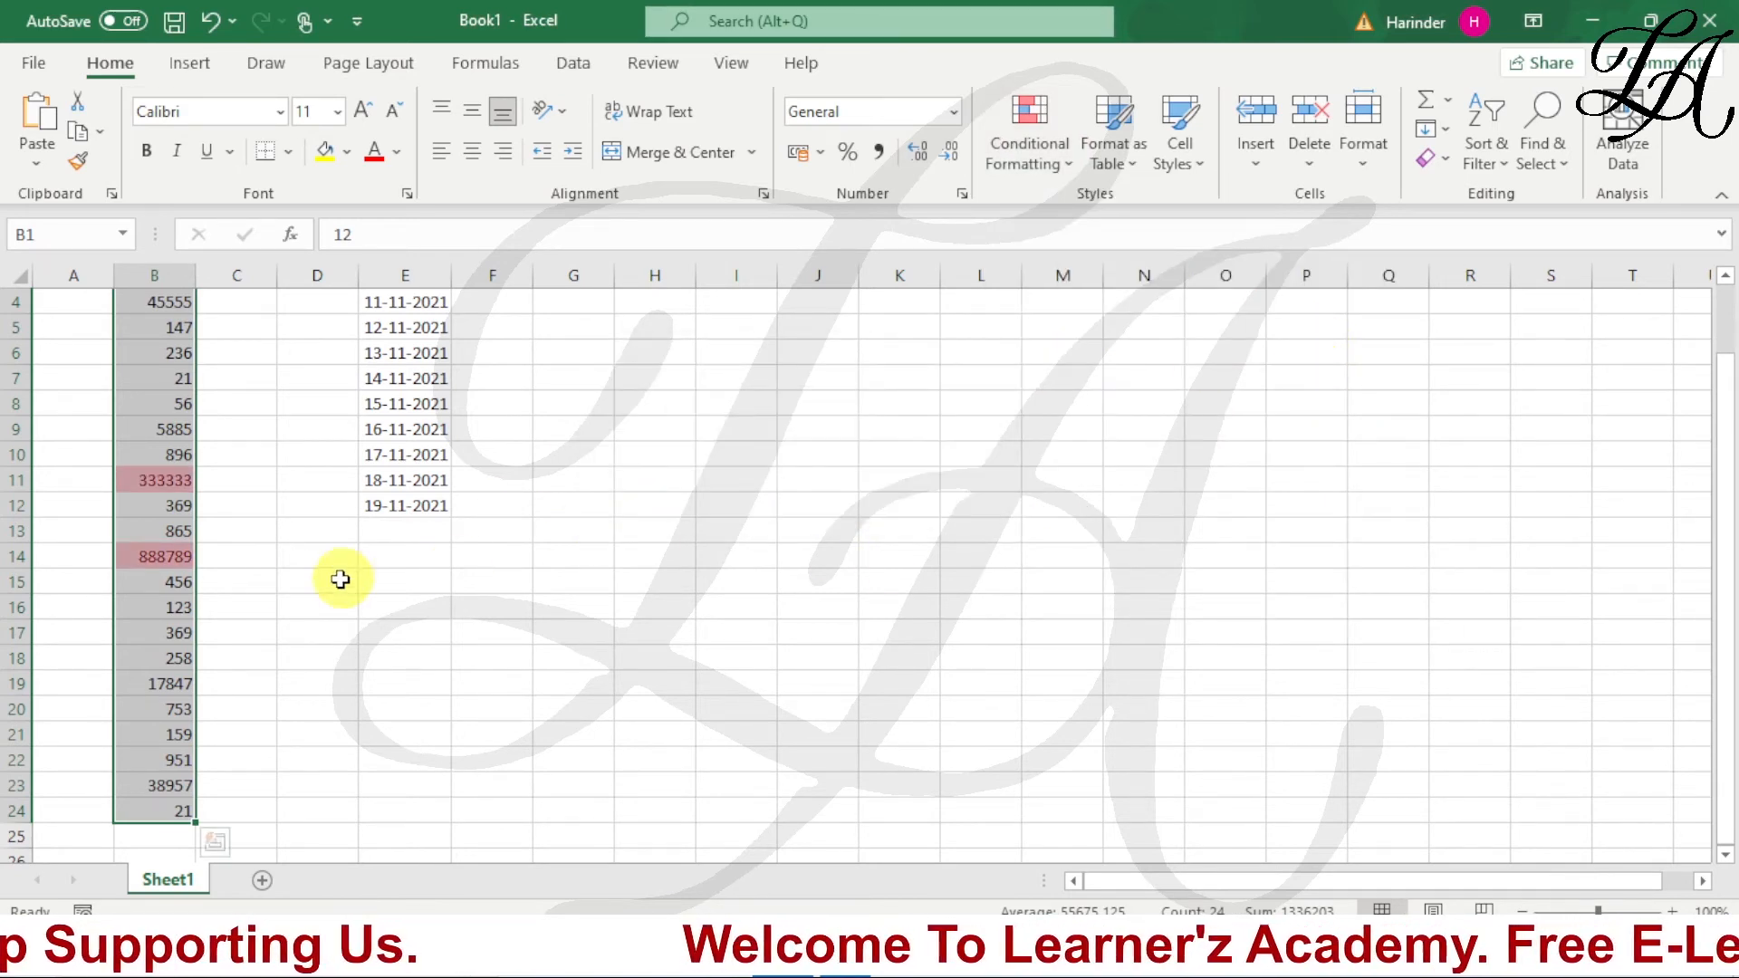
scroll(341, 574, up, 1)
scroll(172, 617, down, 4)
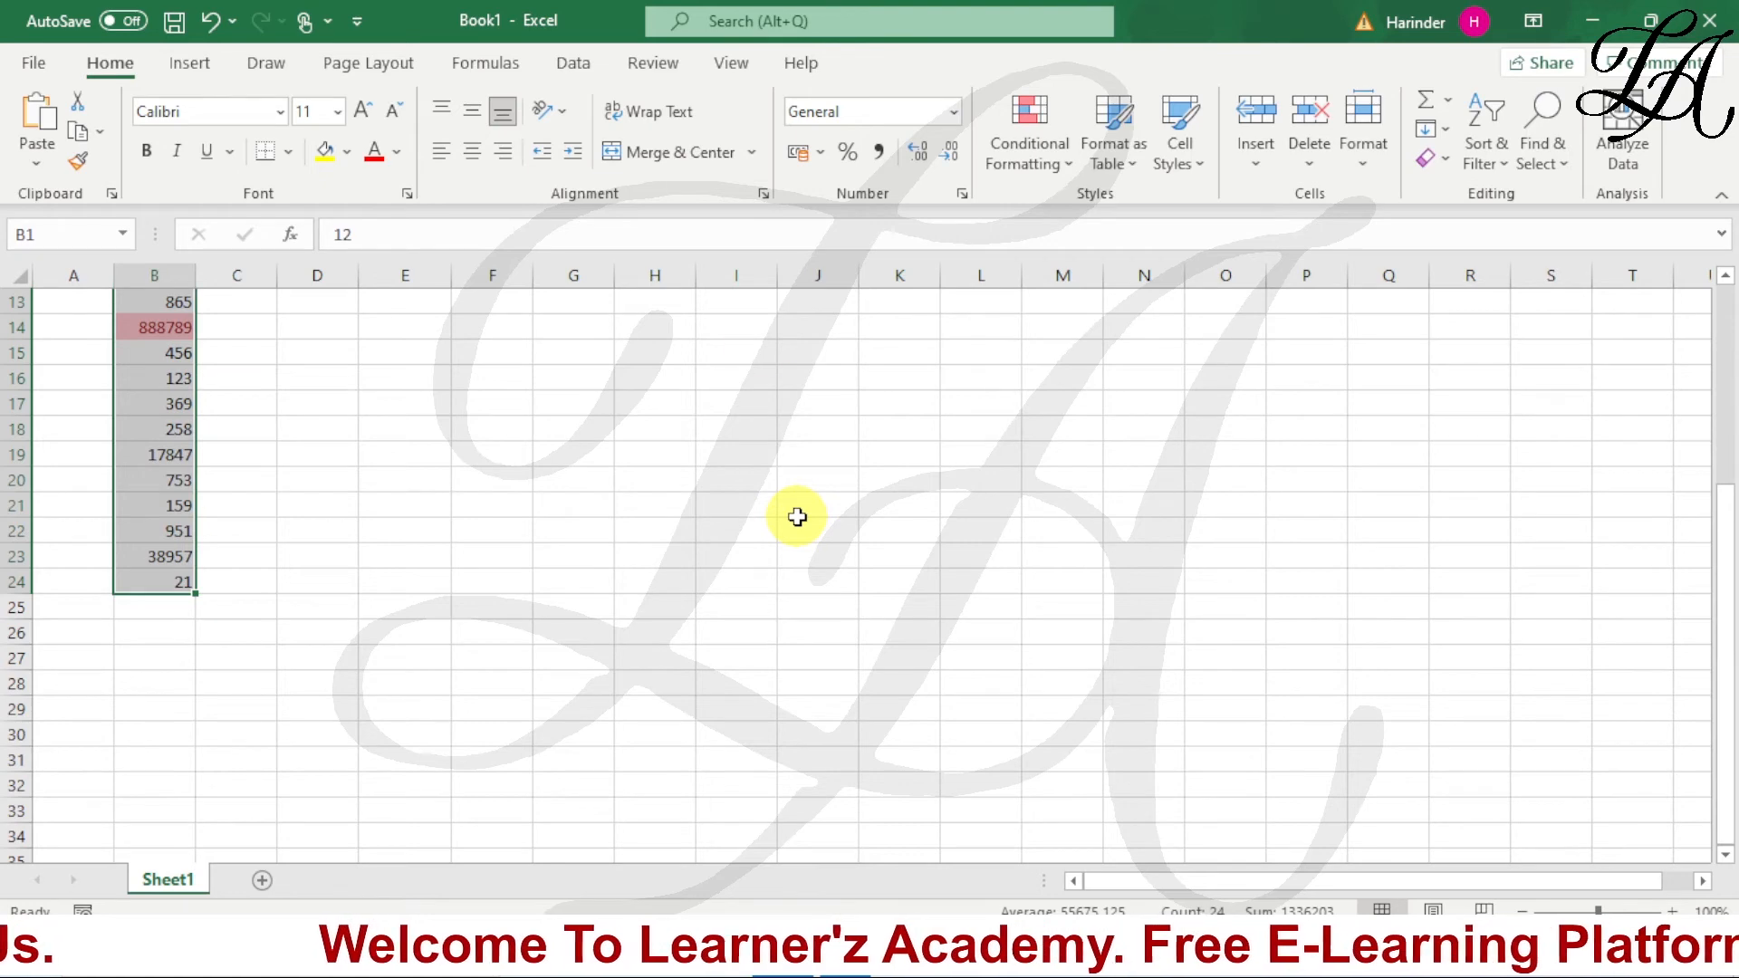
key(ctrl+v)
scroll(319, 473, up, 1)
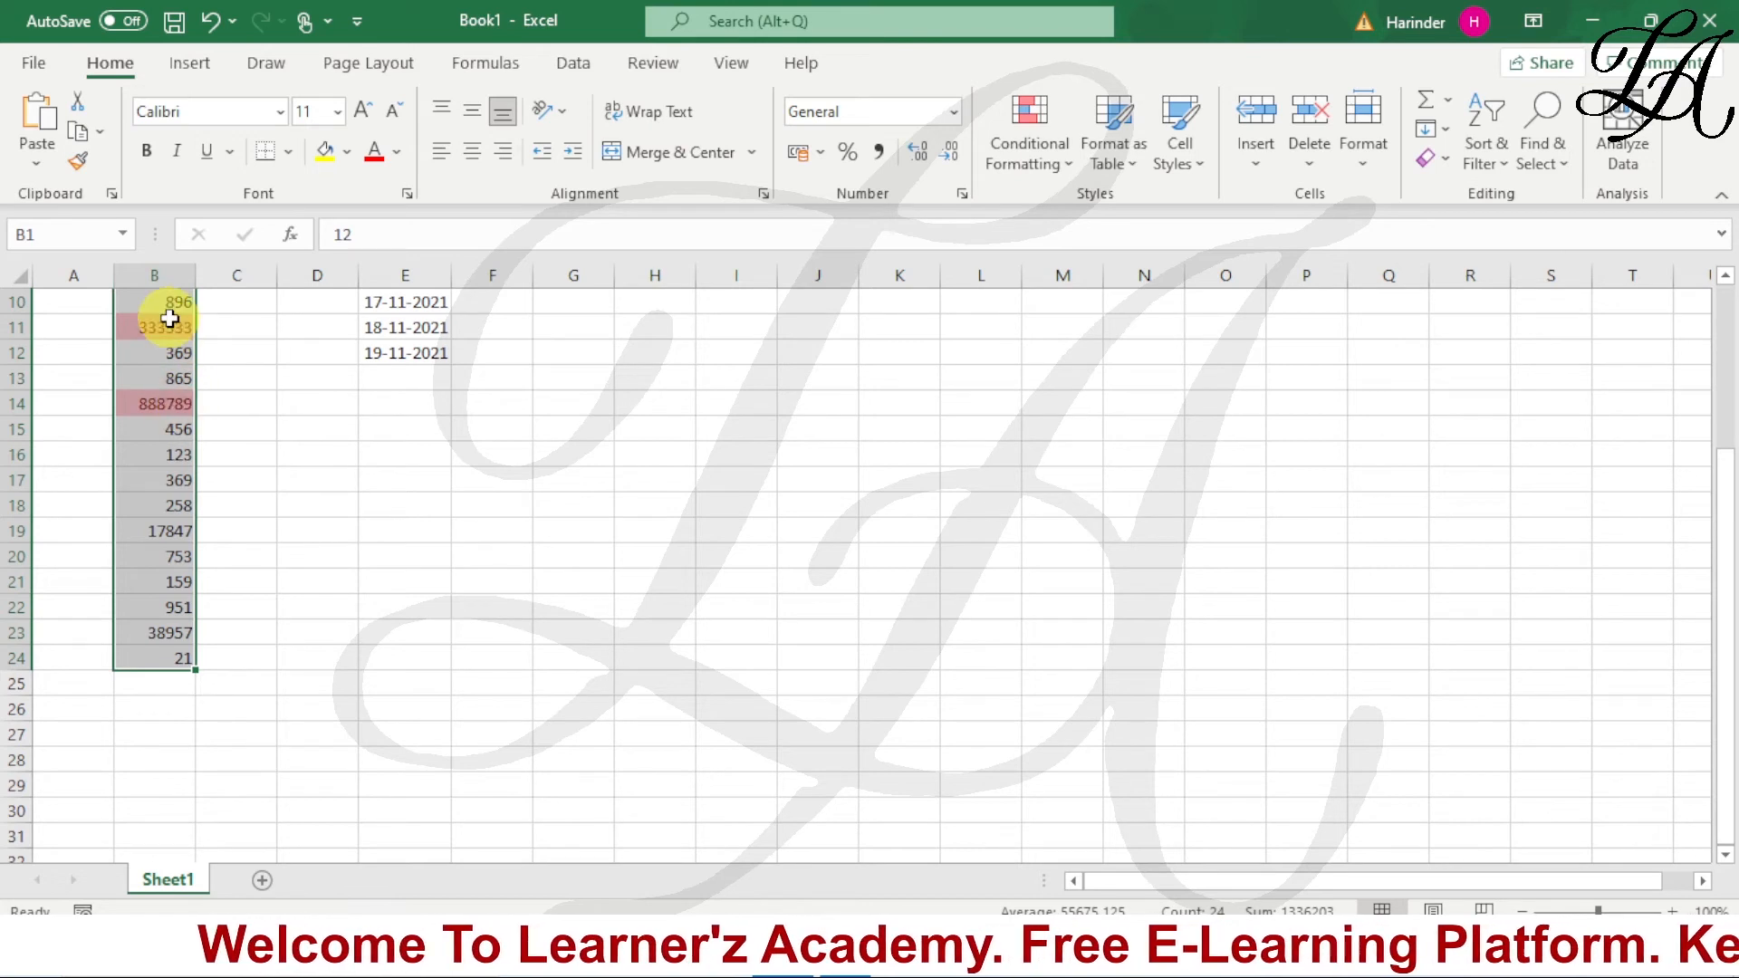
click(312, 418)
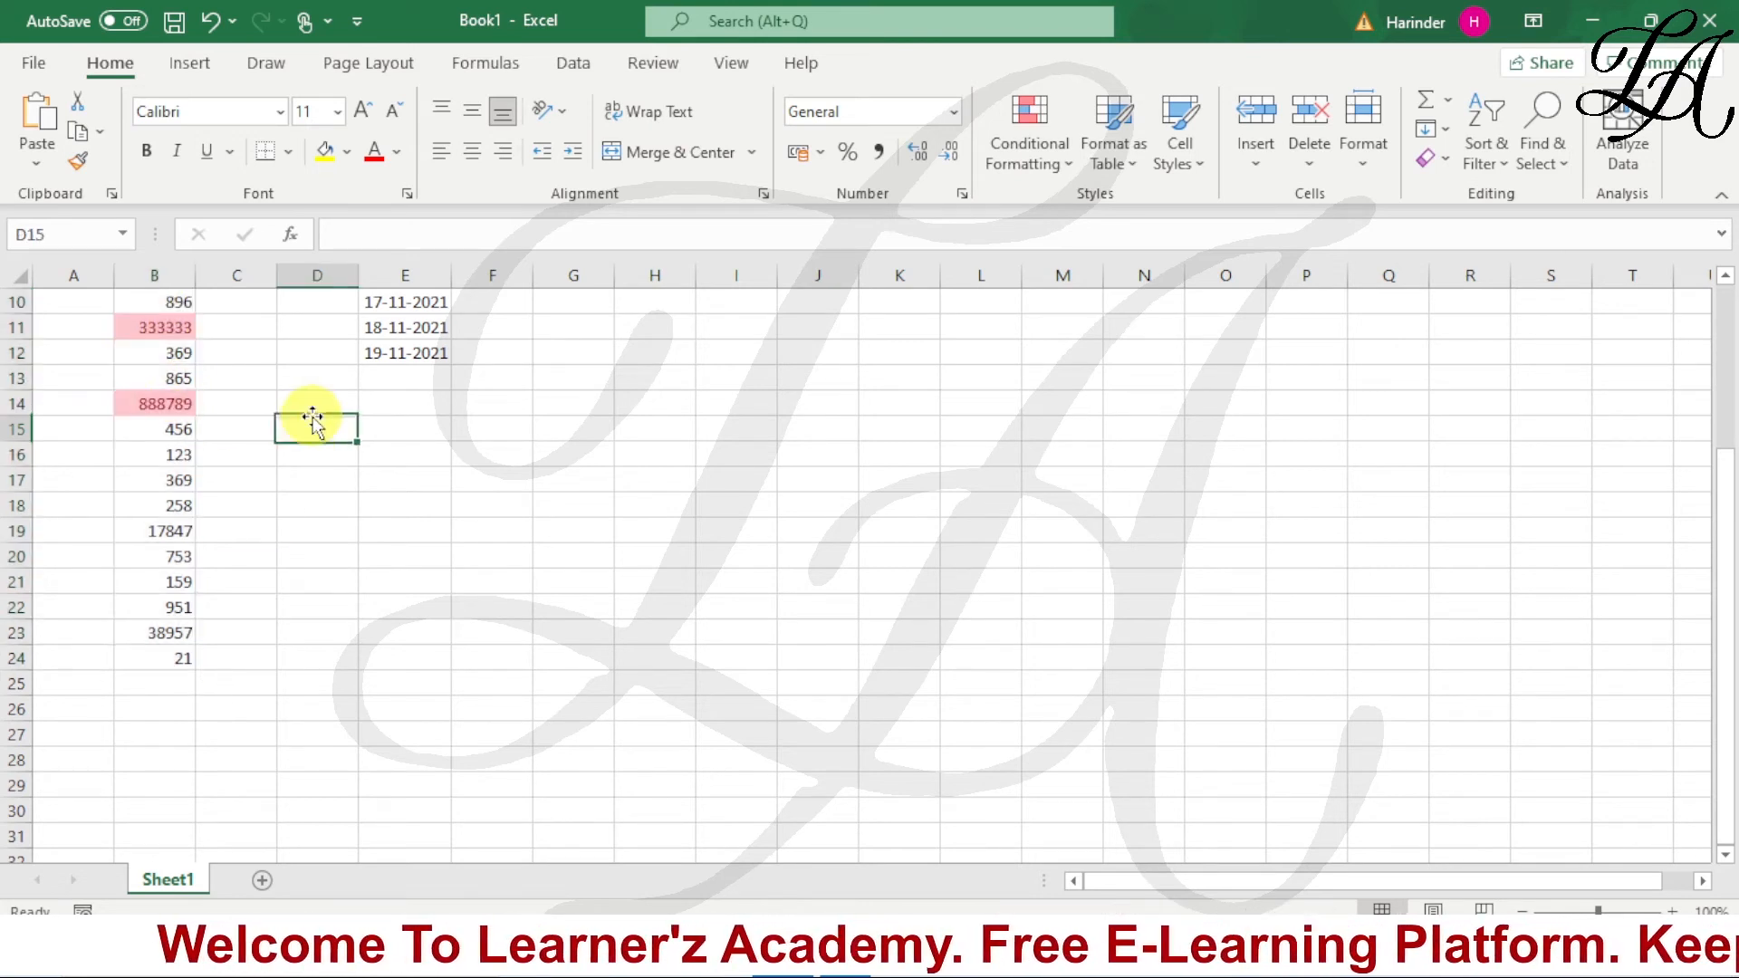
scroll(171, 435, up, 3)
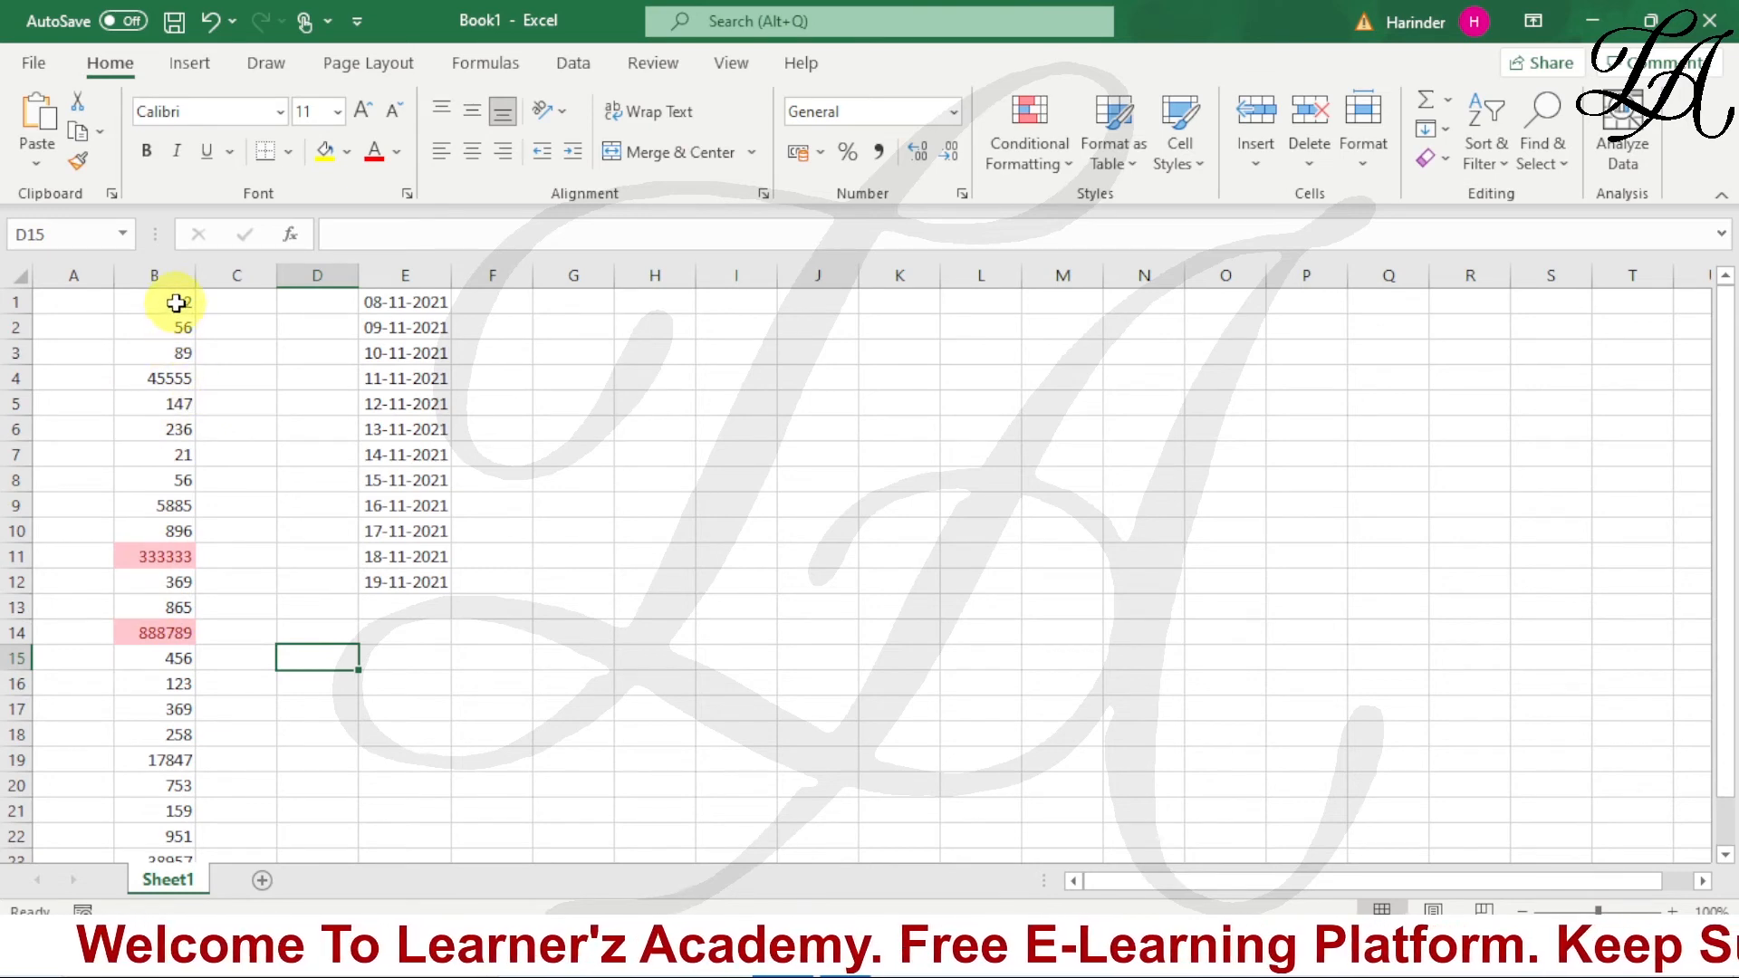
Clear the conditional formatting rules from the selected cells B1:B24.
drag(176, 303, 175, 811)
click(1027, 149)
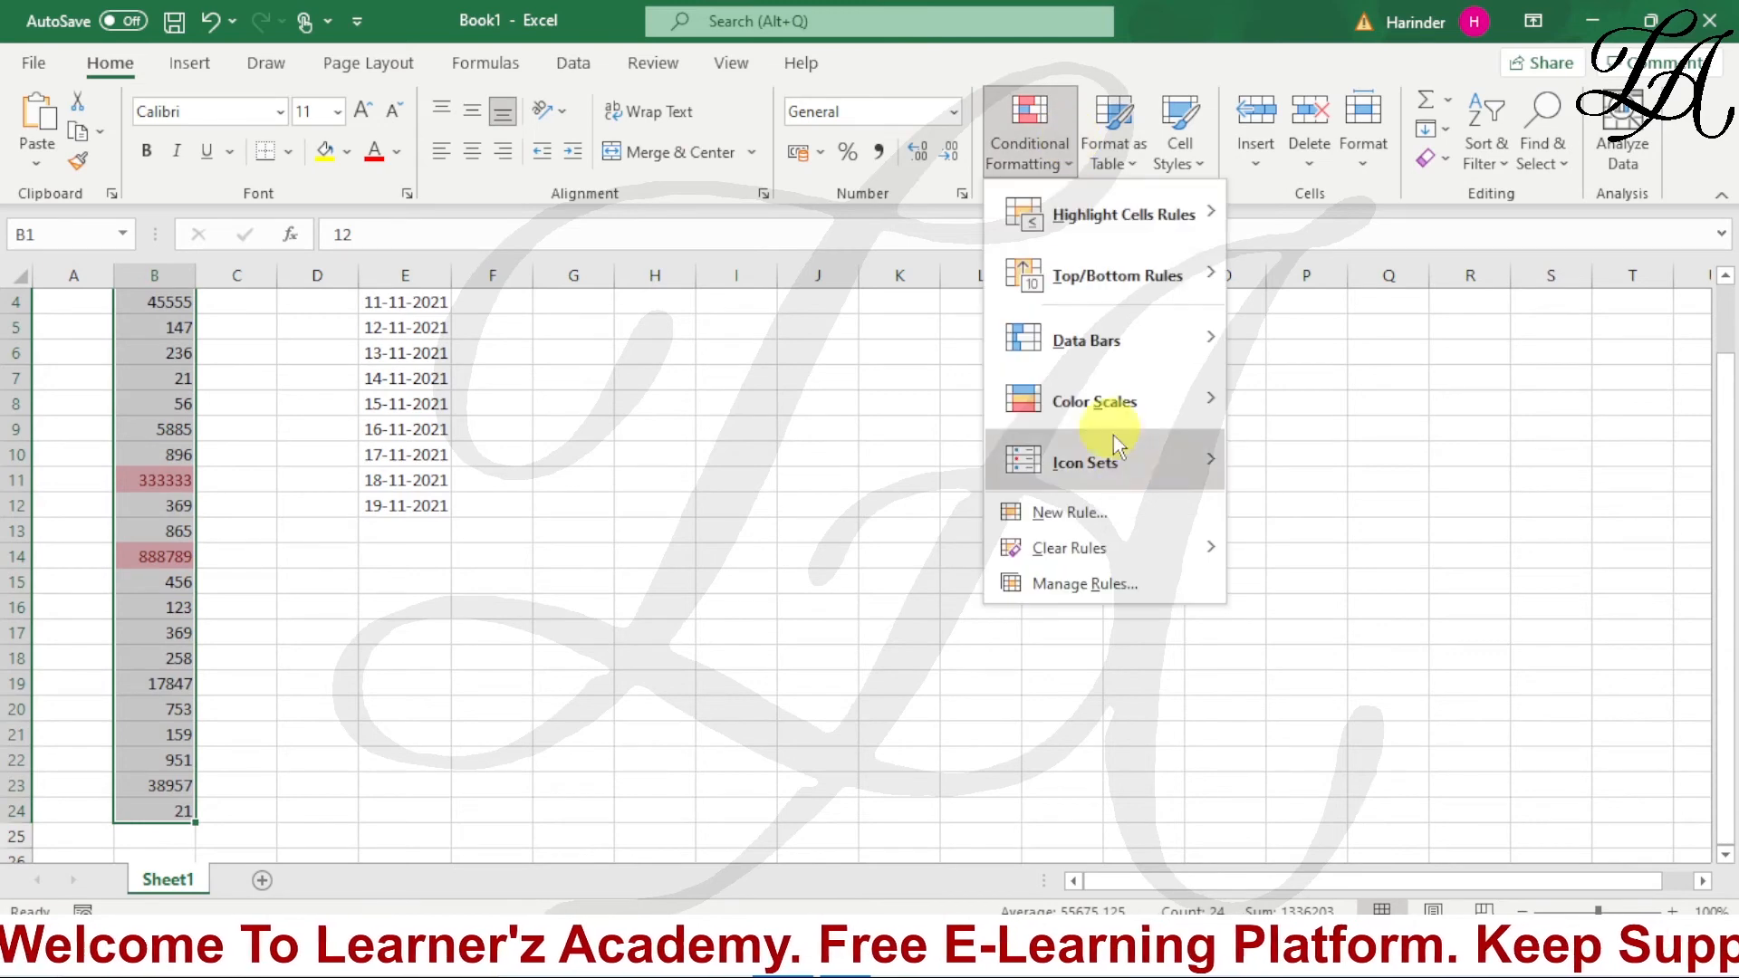
mouse_move(1192, 548)
click(1277, 555)
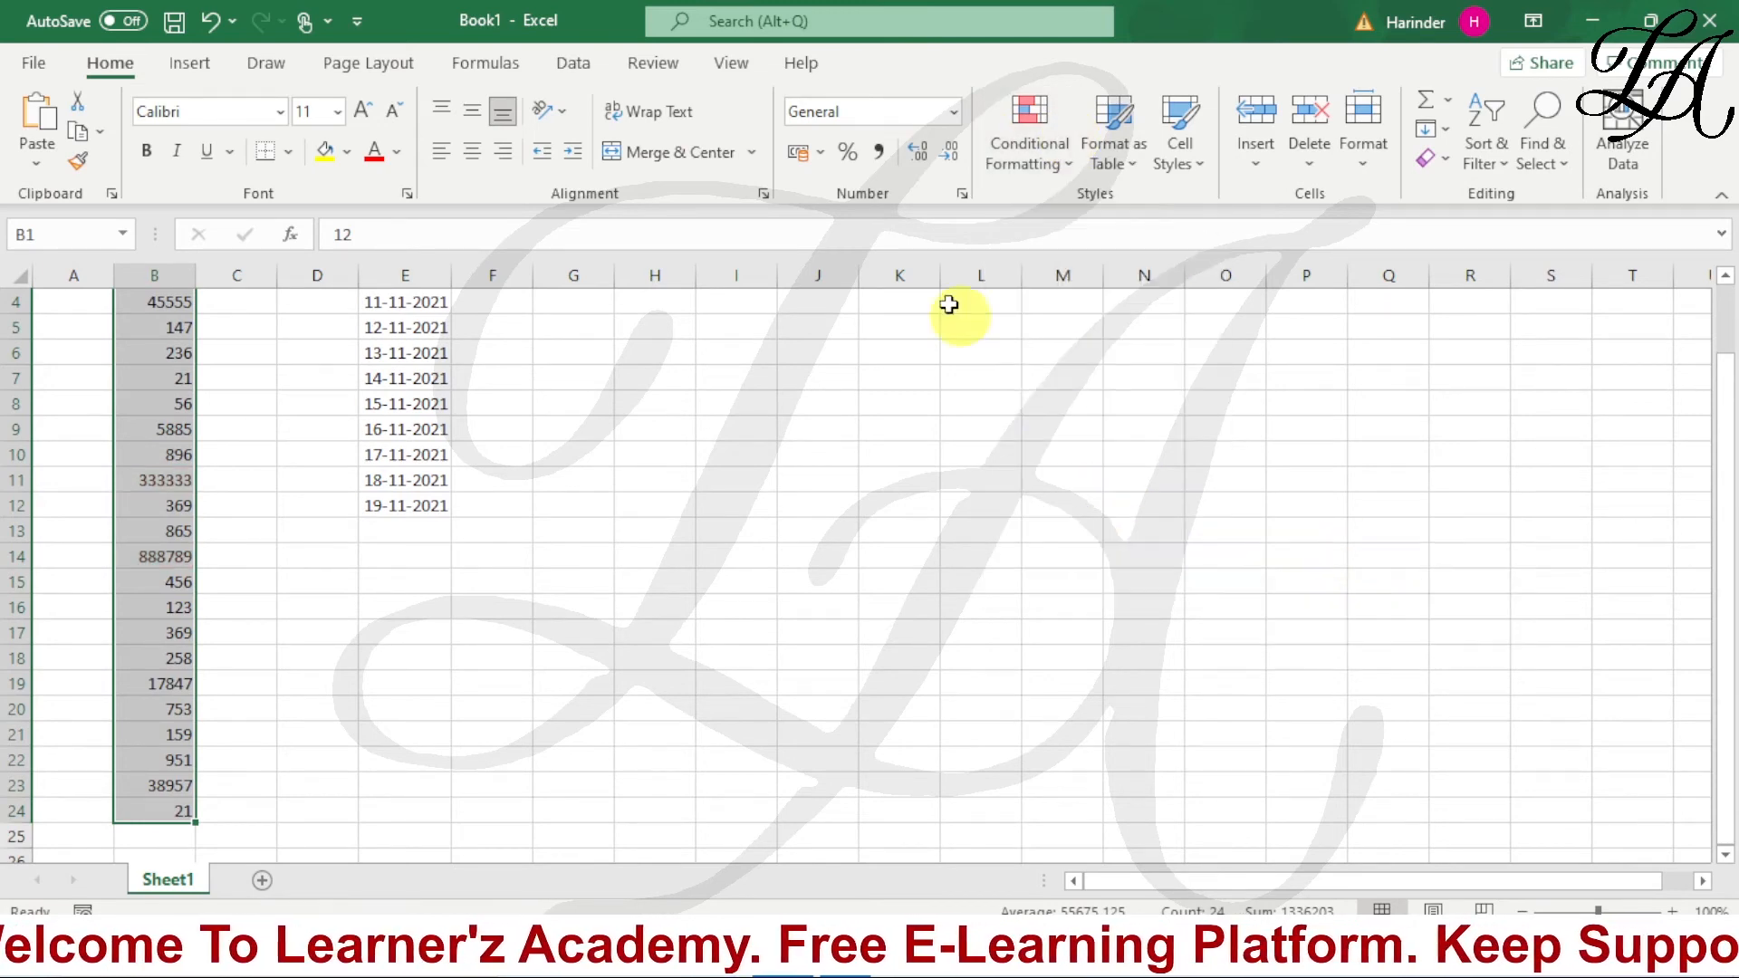
Highlight the bottom 10% of values in B1:B24 in Light Red Fill with Dark Red Text and deselect the range.
click(1041, 156)
mouse_move(1167, 286)
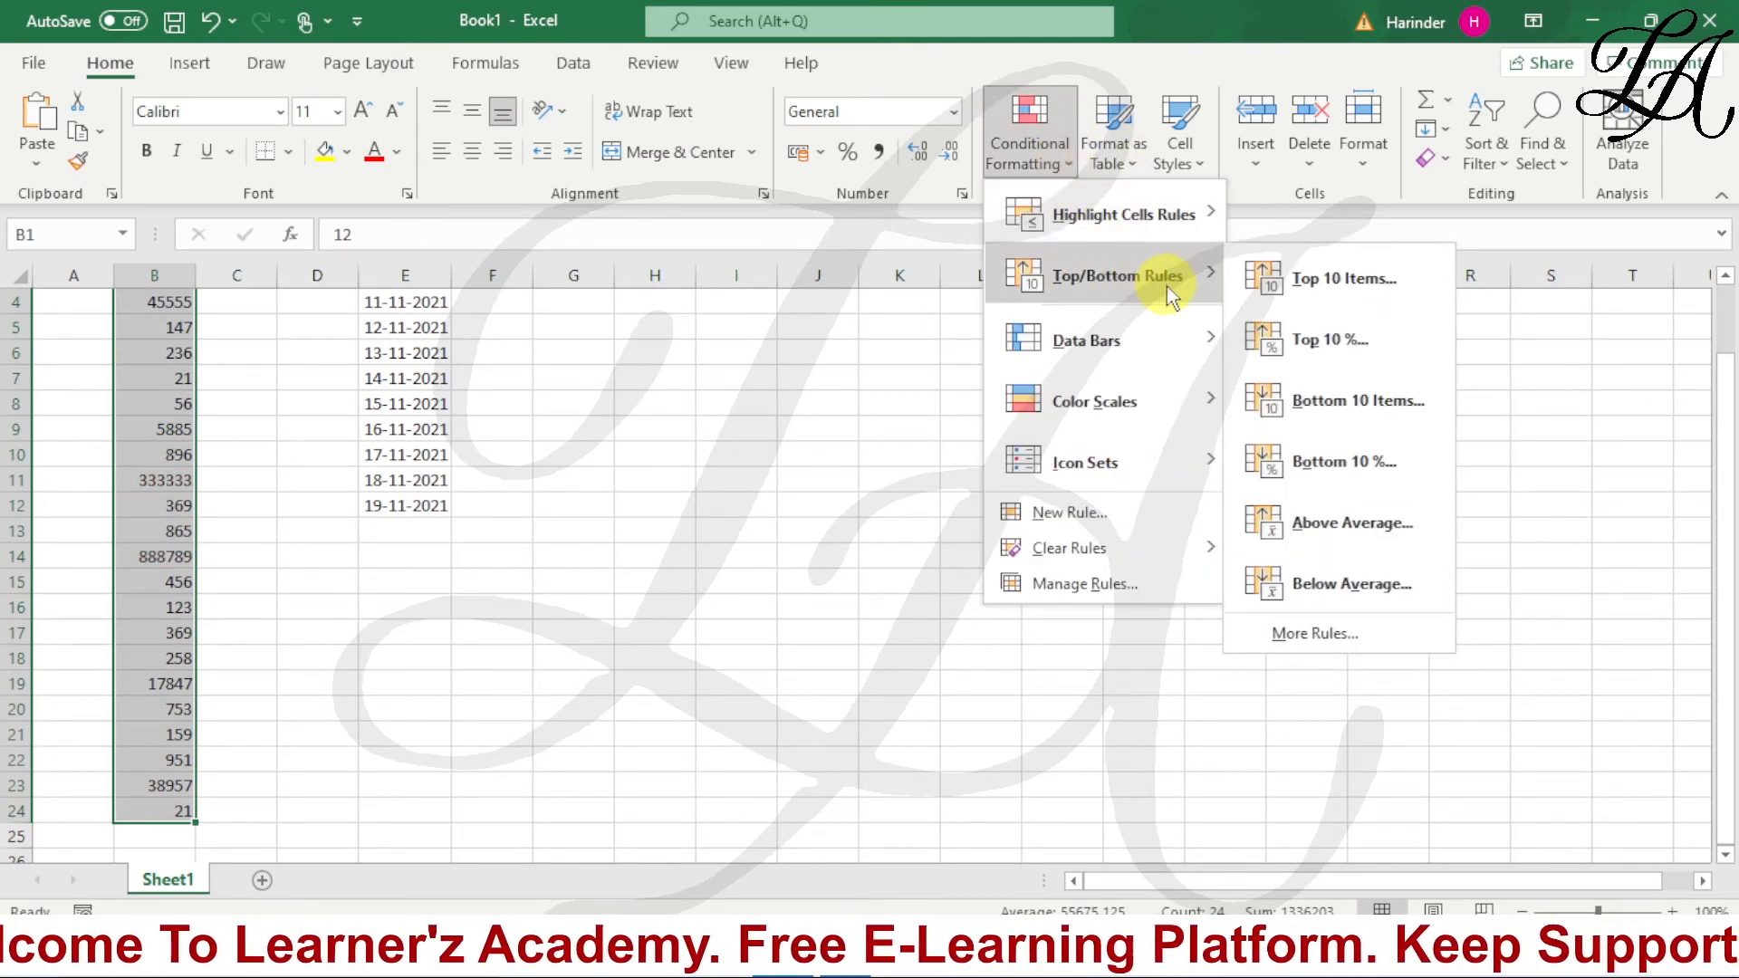
click(1349, 468)
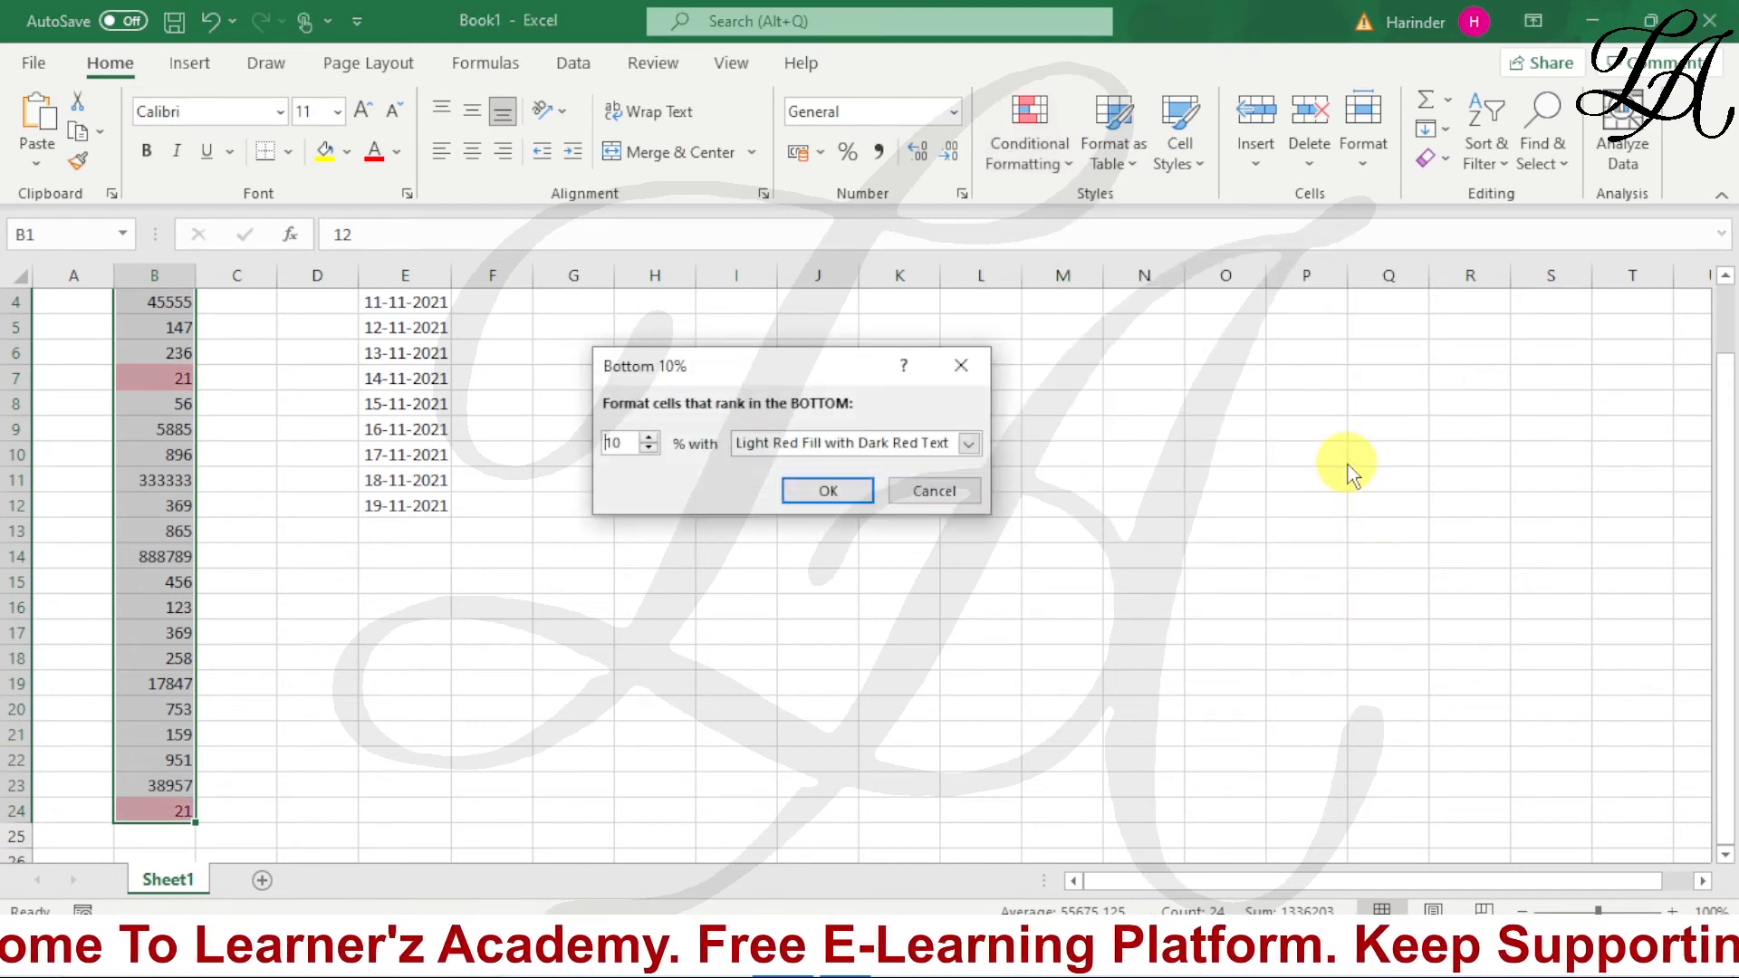
click(847, 502)
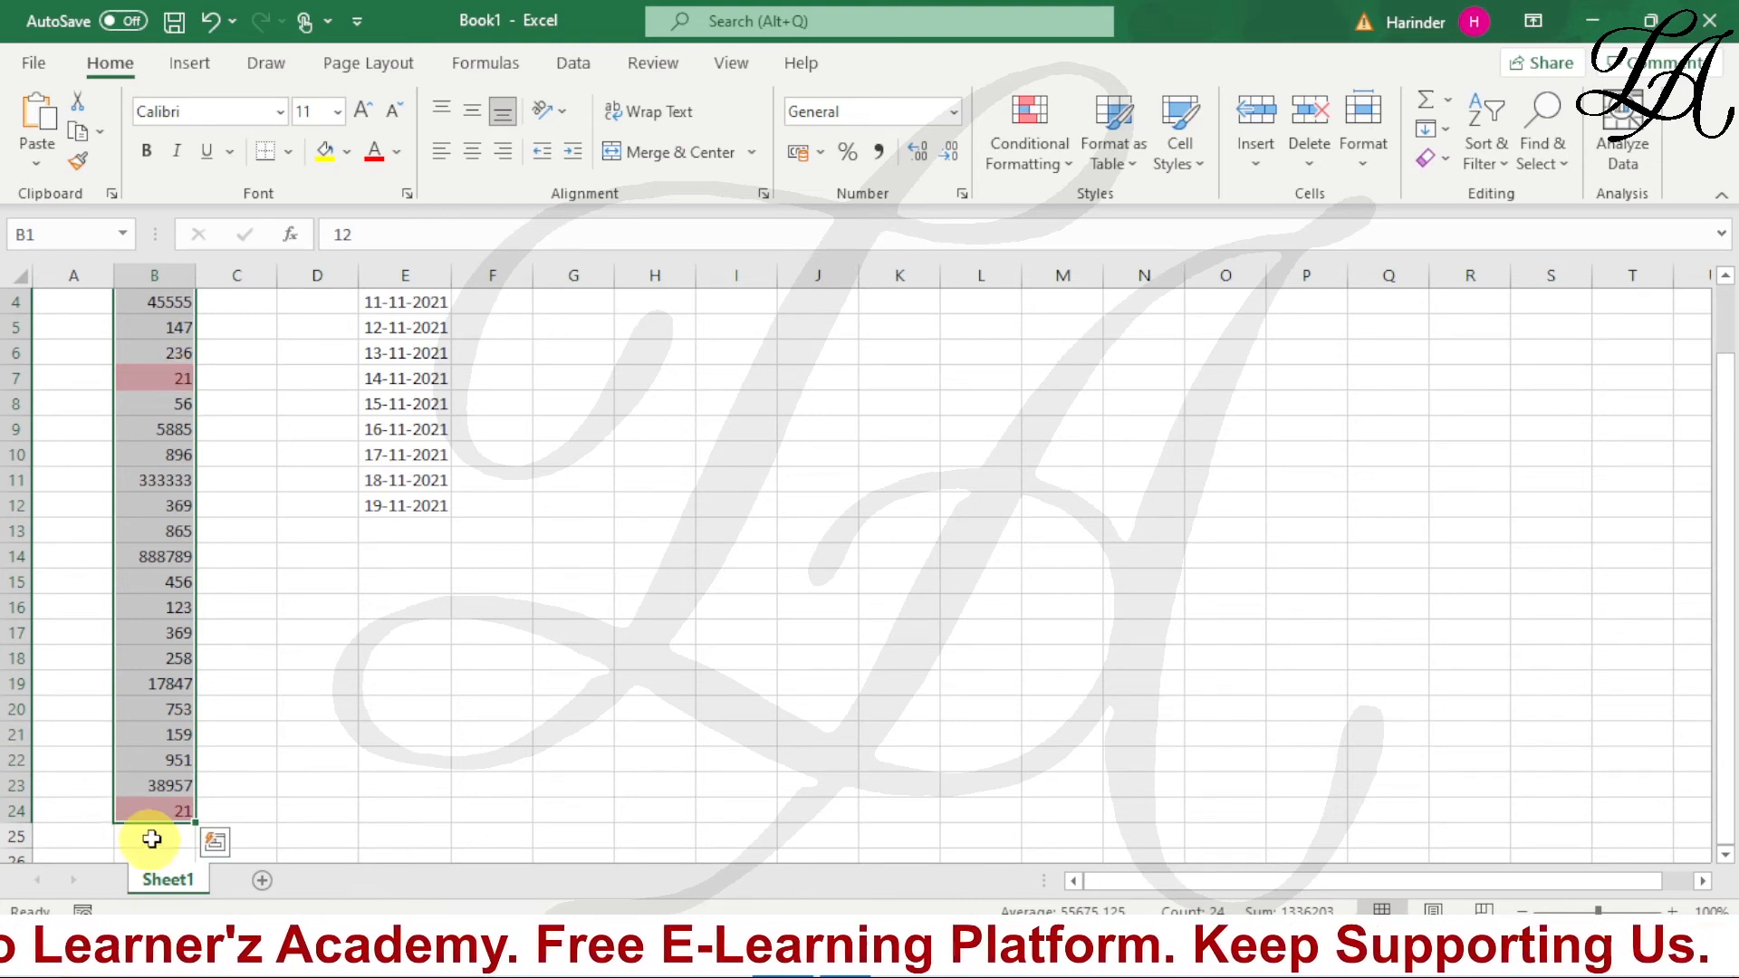
click(233, 378)
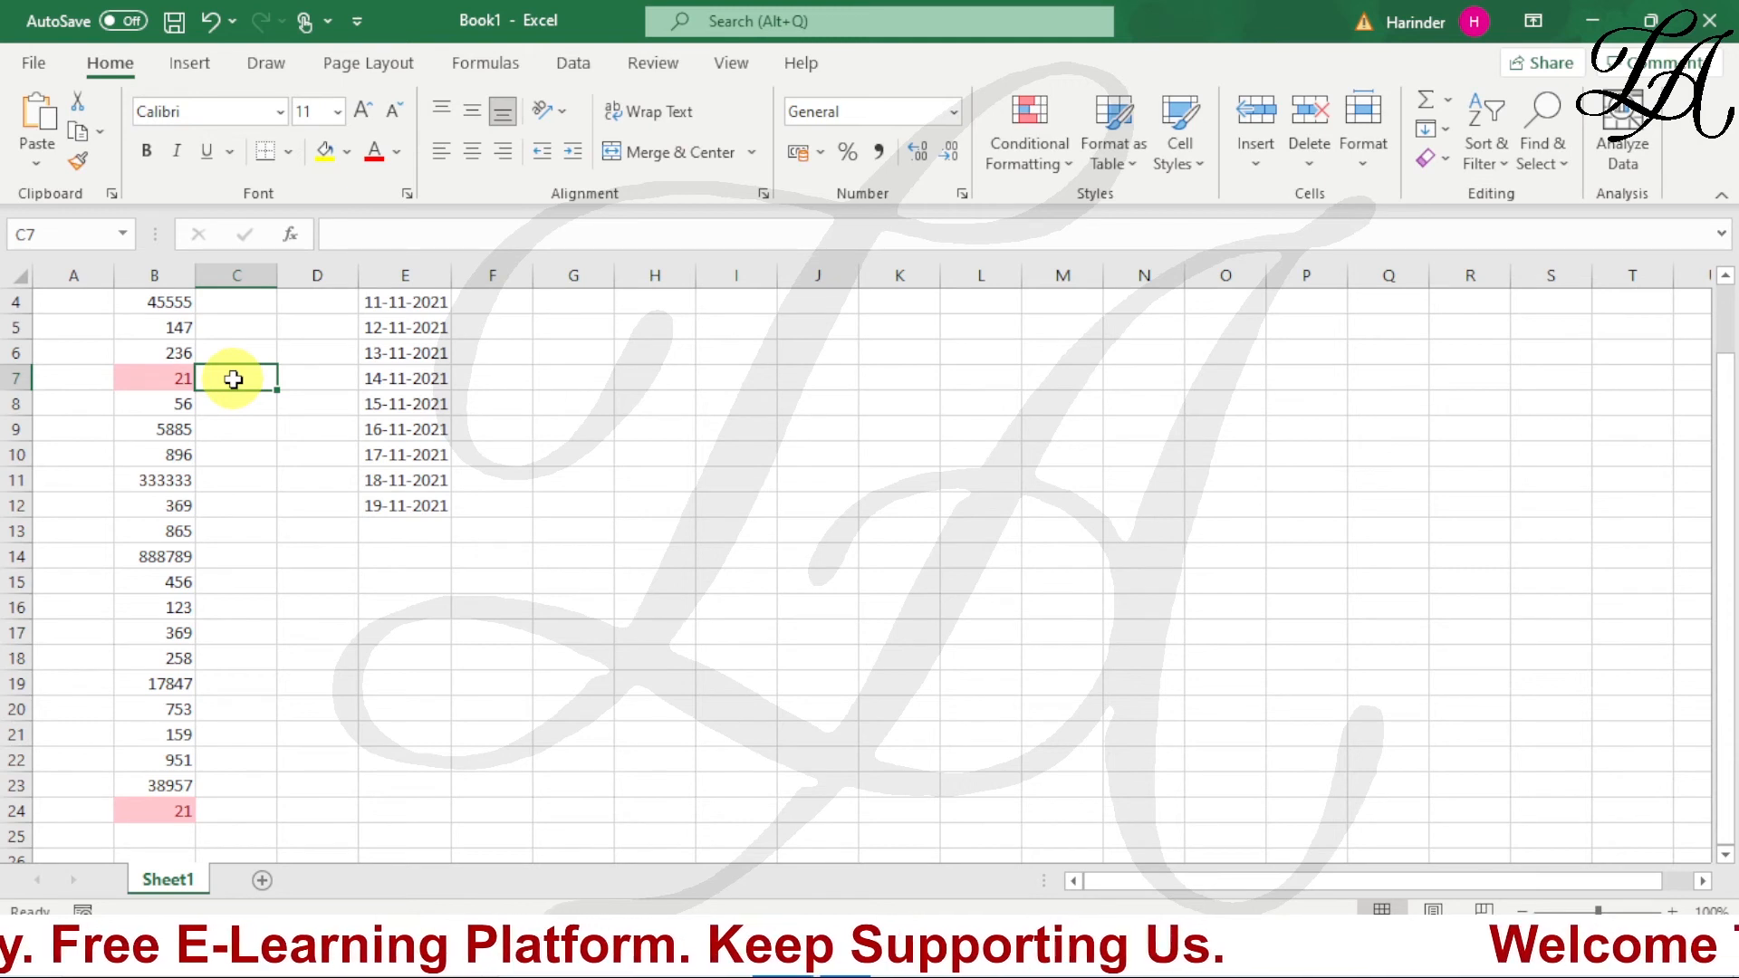
Select B1:B25 and clear the conditional formatting rules from the entire sheet.
click(1047, 169)
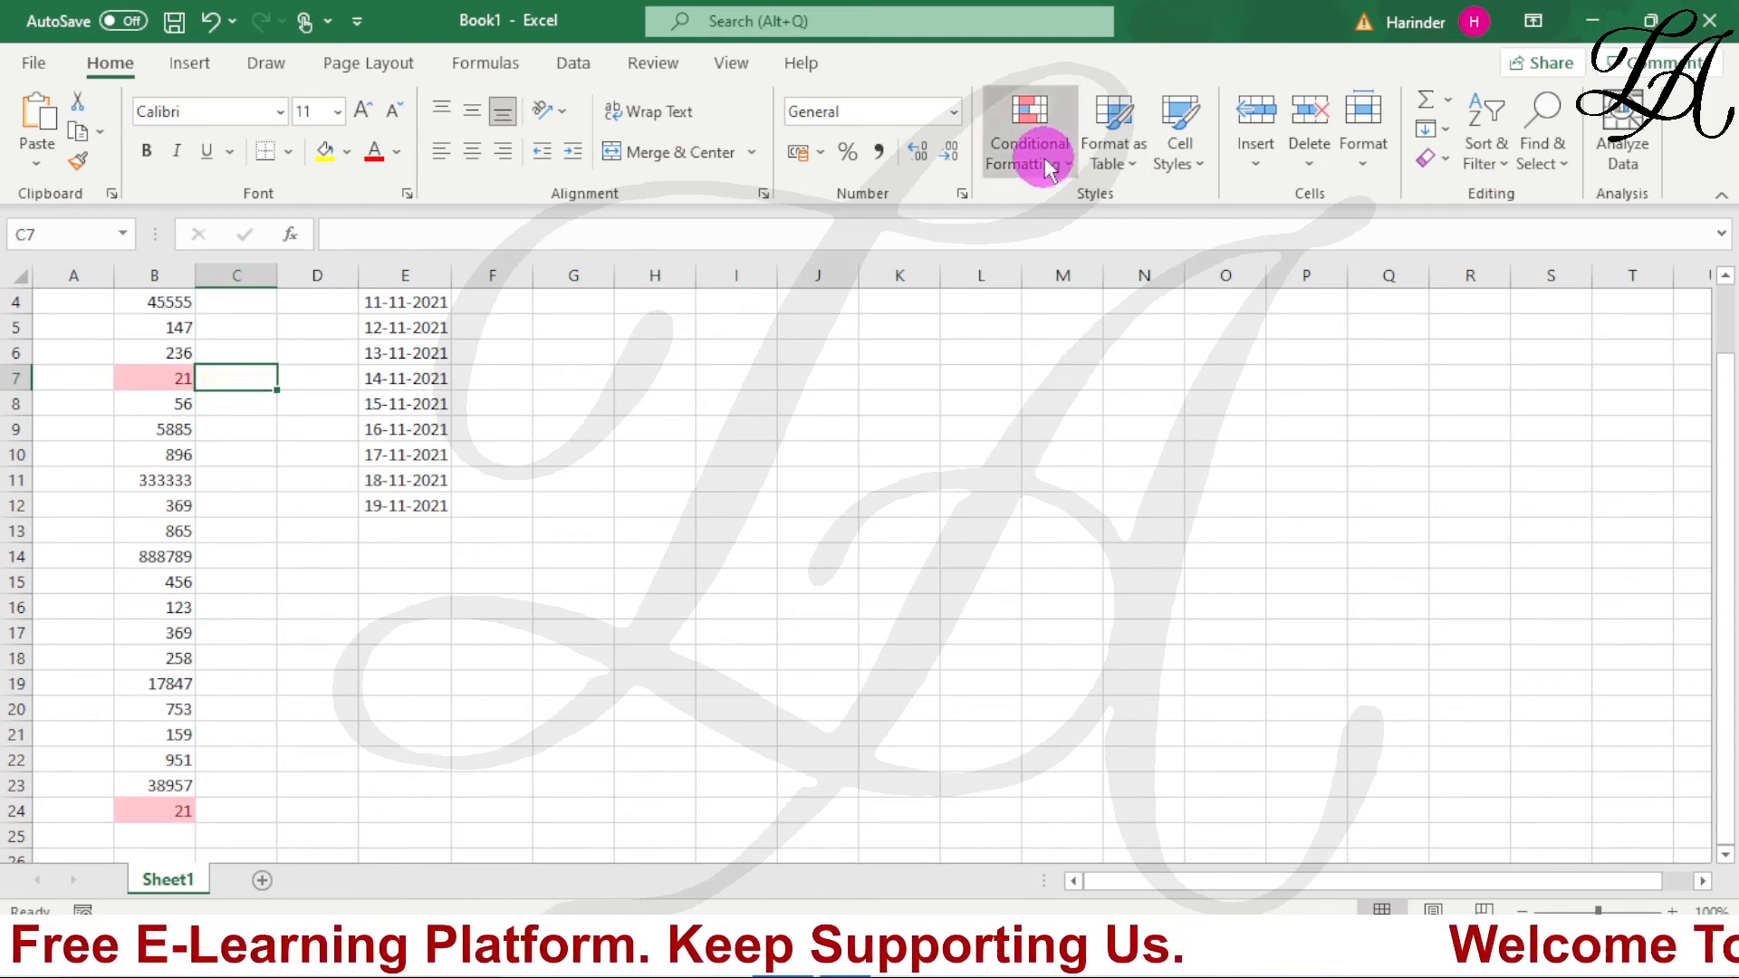
mouse_move(1083, 277)
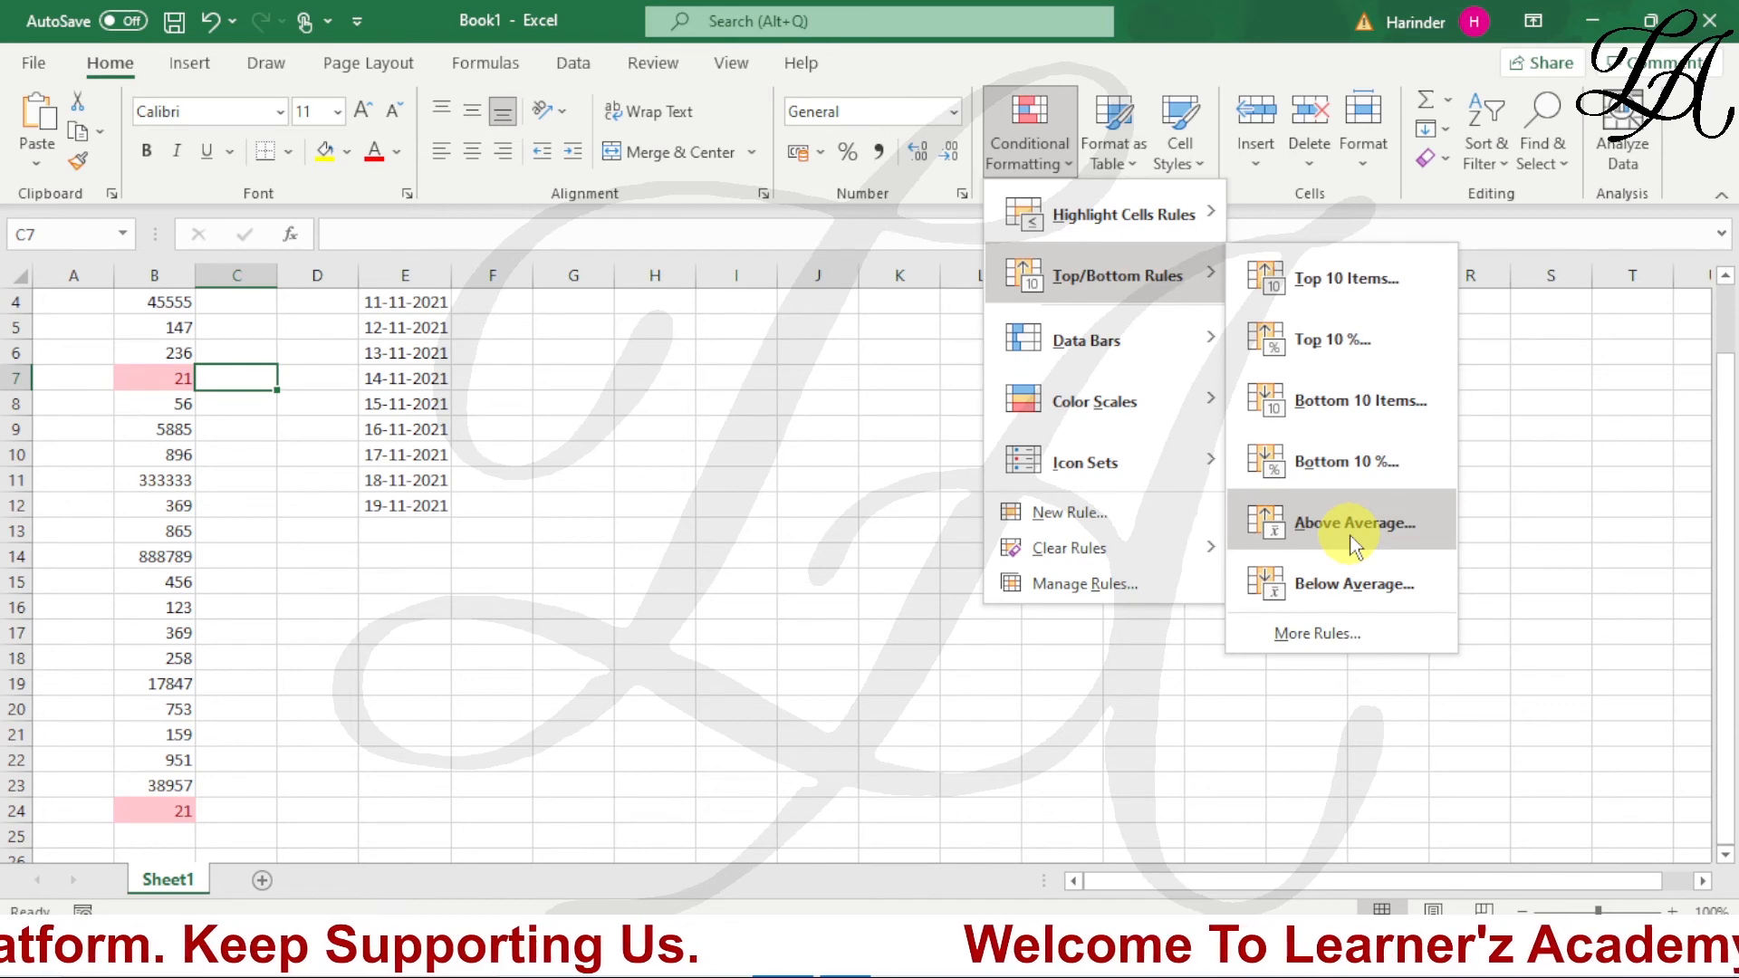
scroll(154, 369, up, 1)
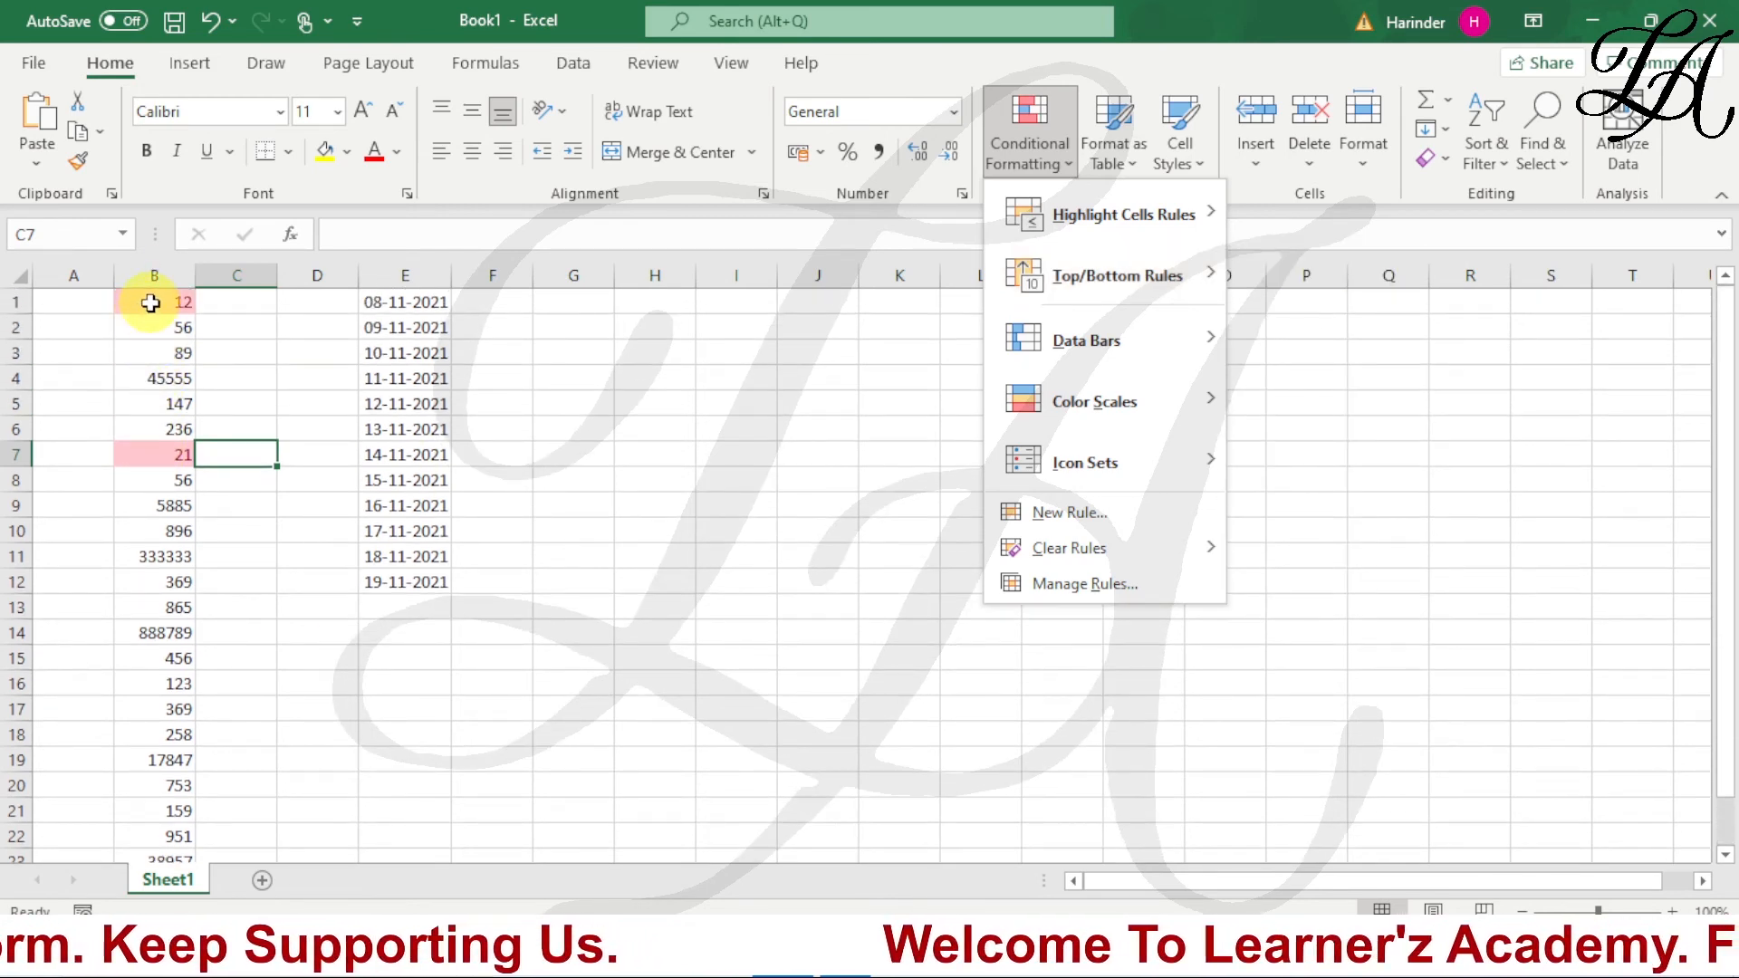
drag(150, 303, 179, 791)
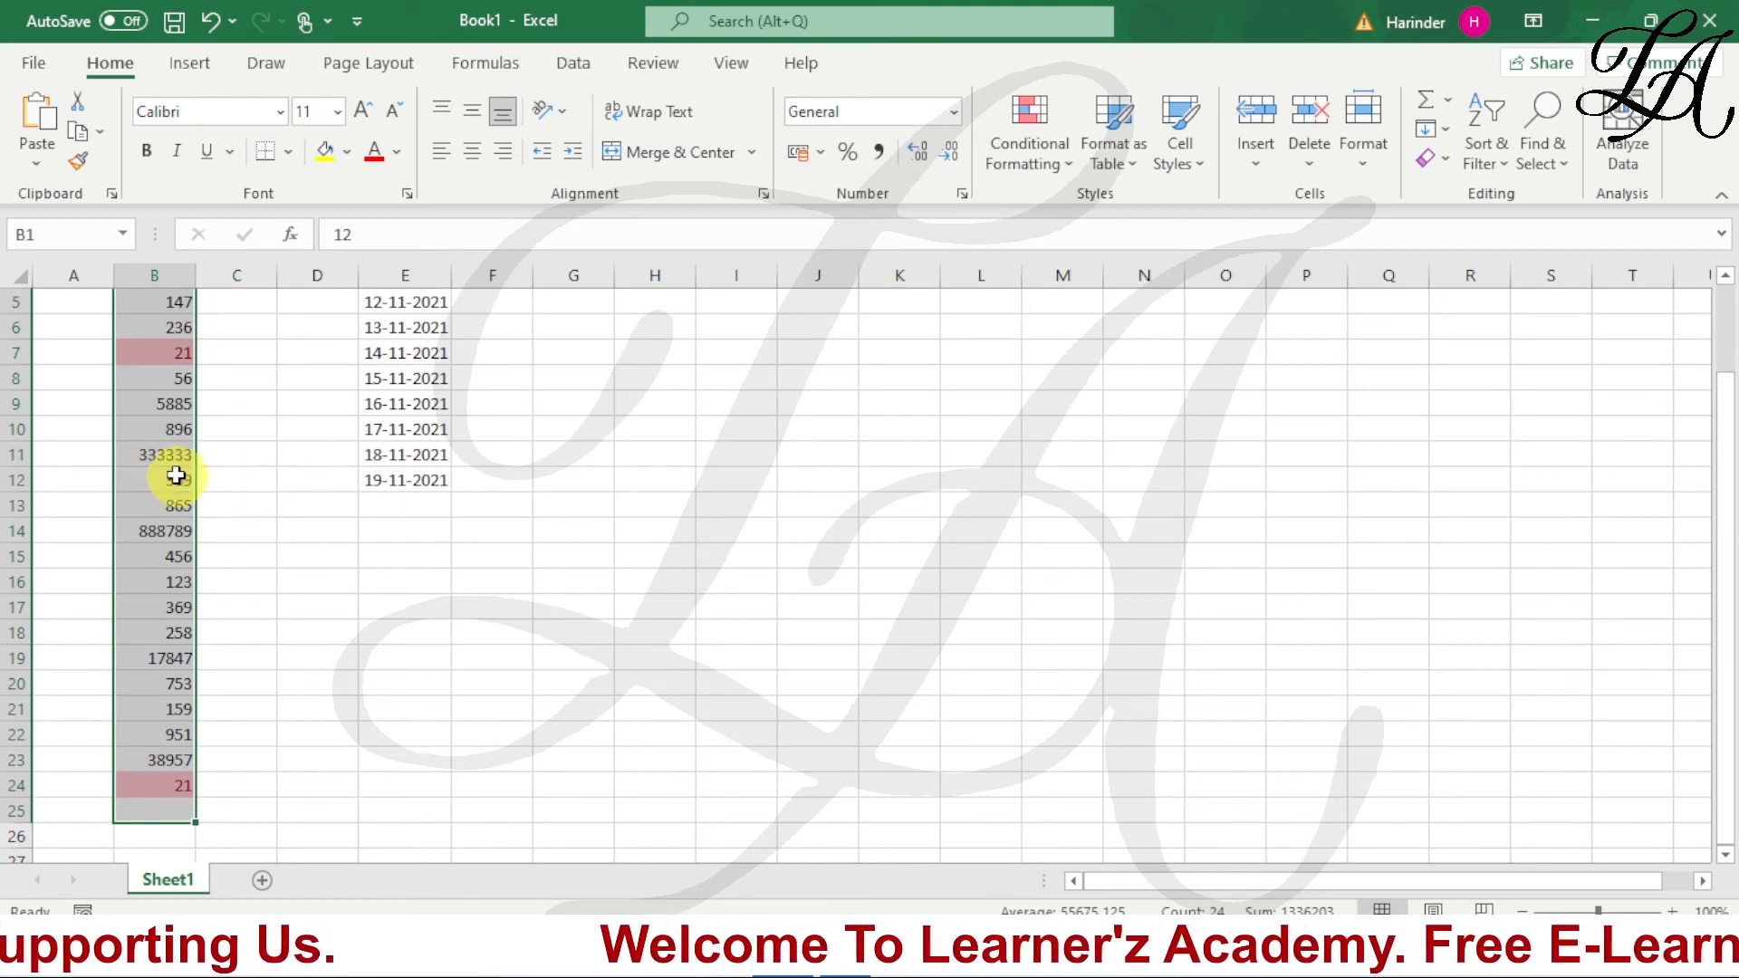
click(1026, 149)
mouse_move(1144, 550)
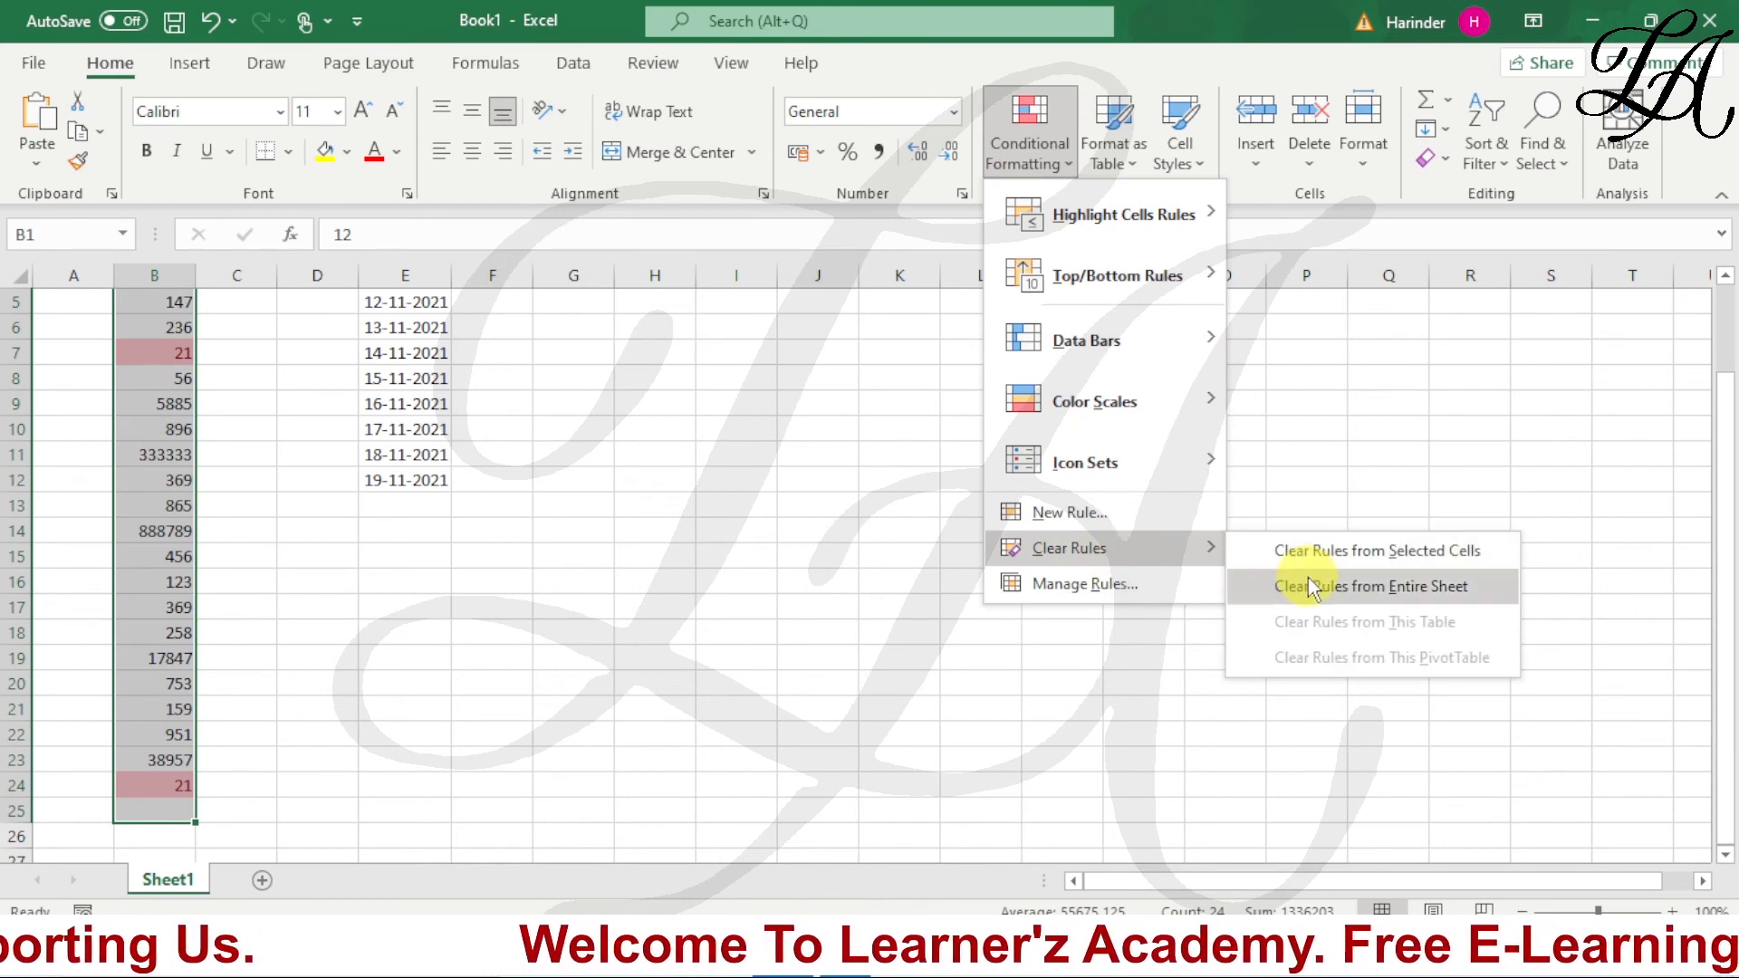
click(1308, 584)
Highlight the above-average values in B1:B25 in Light Red Fill with Dark Red Text.
click(1050, 161)
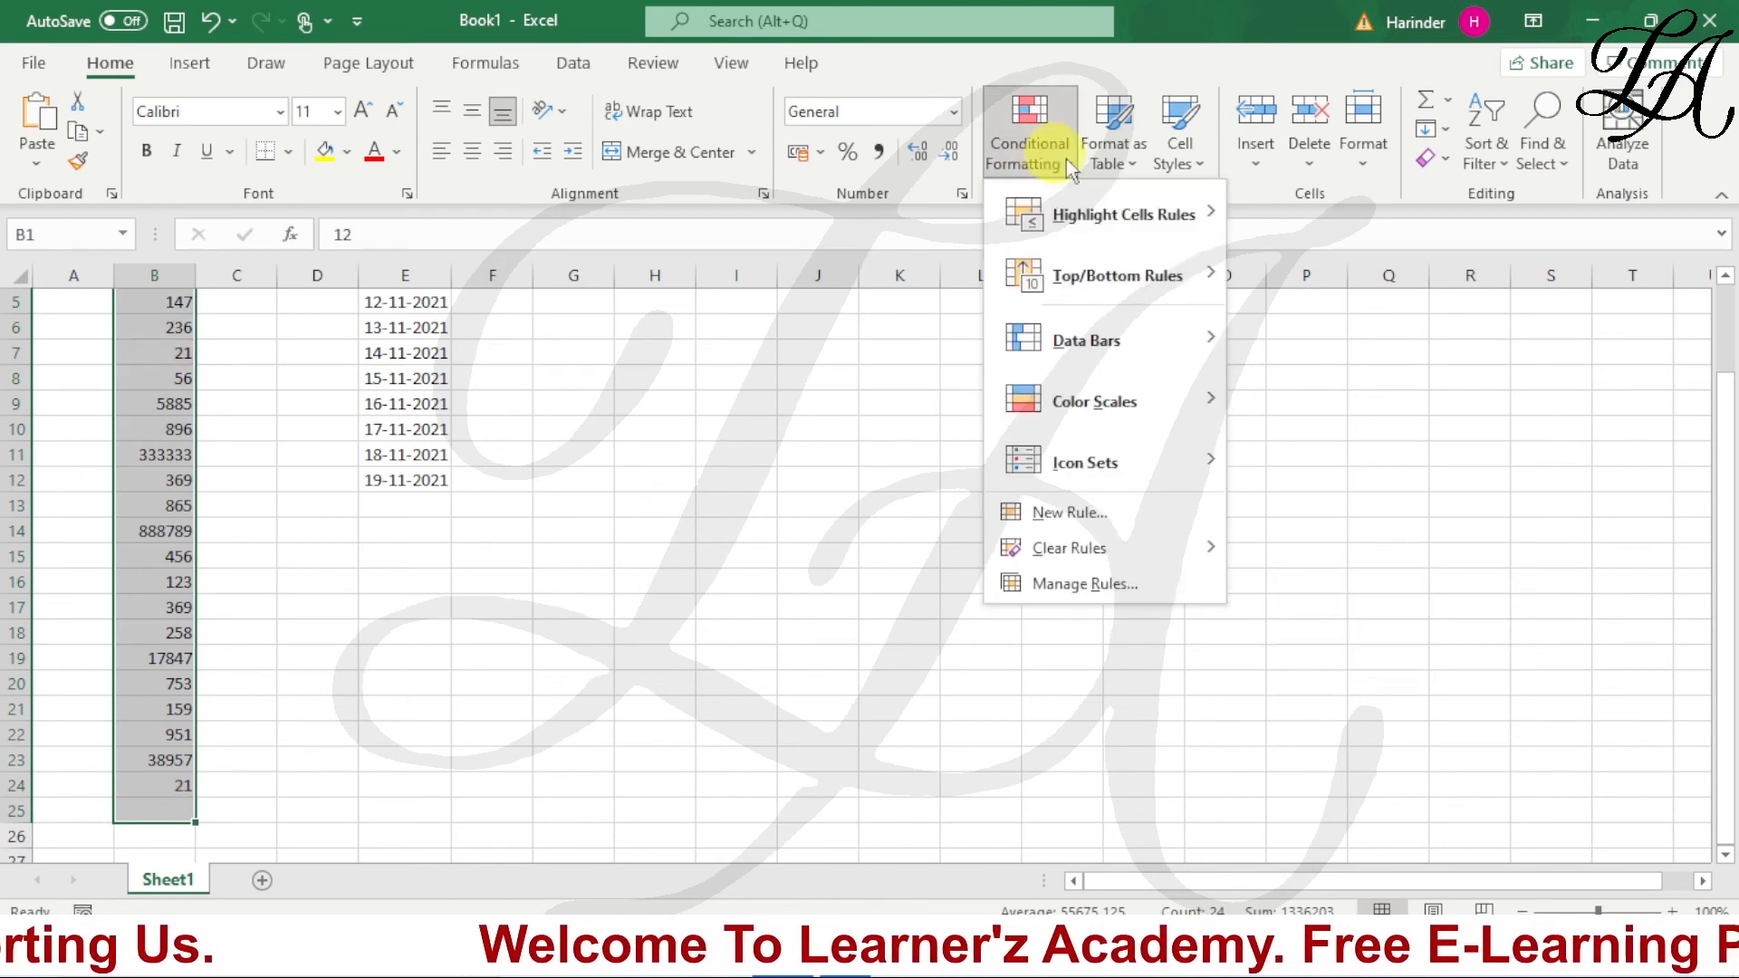
mouse_move(1168, 277)
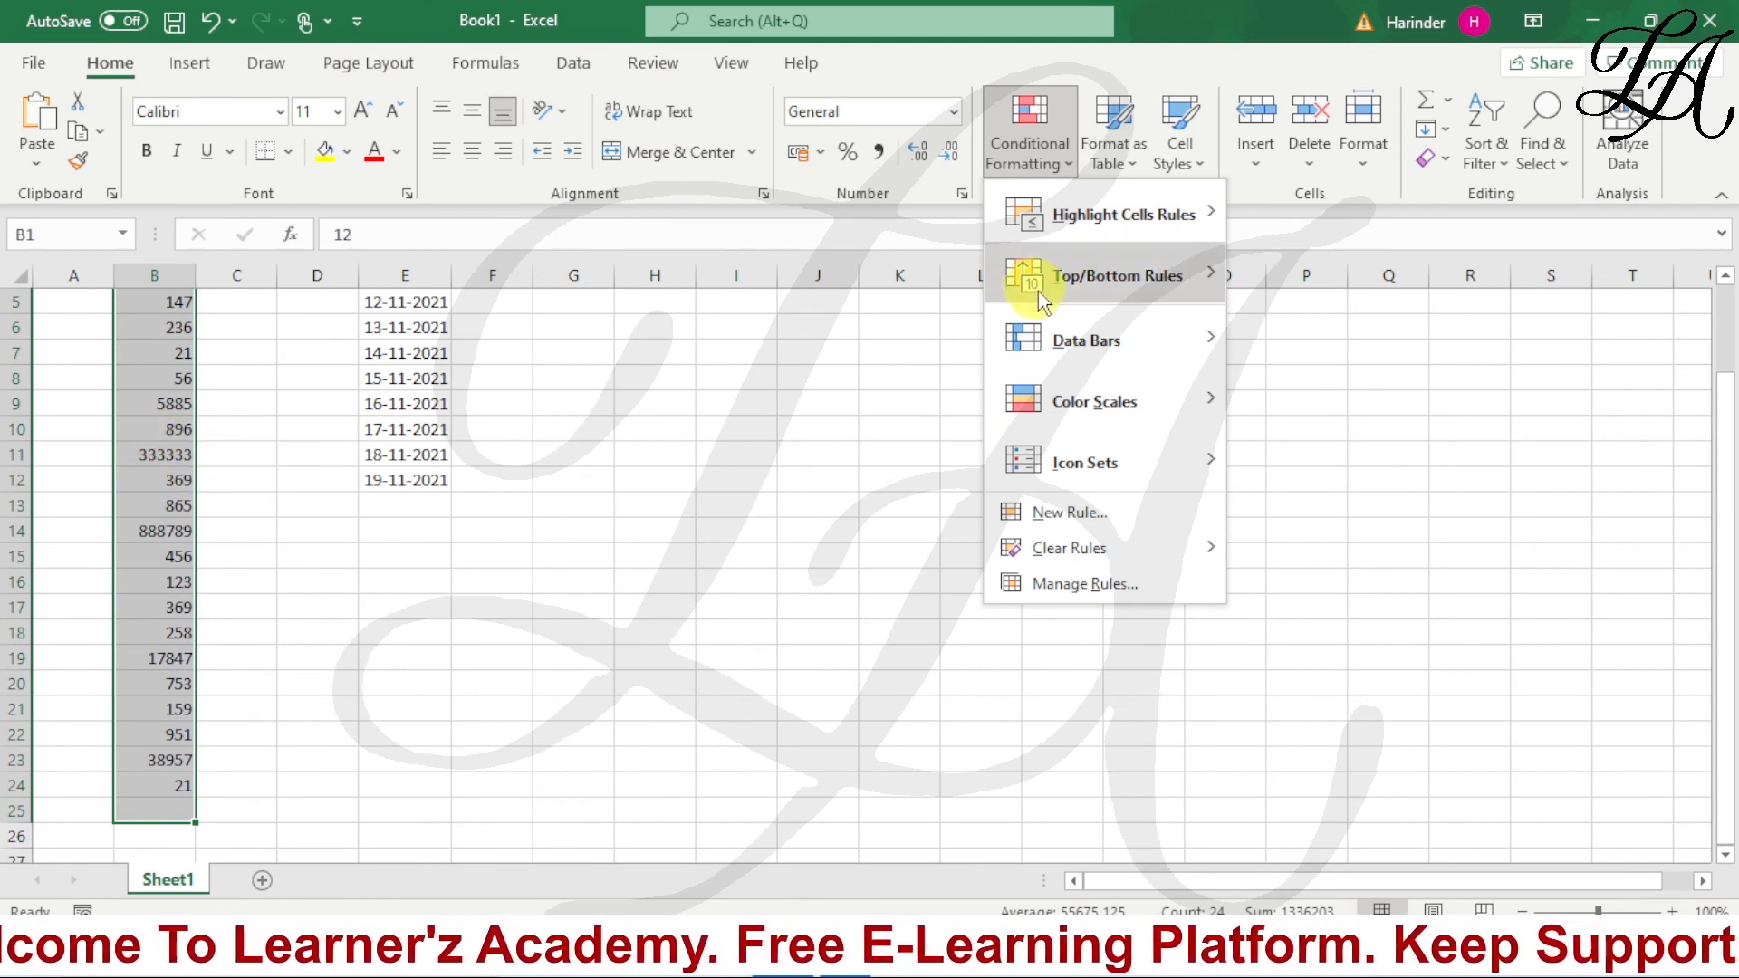
mouse_move(1115, 281)
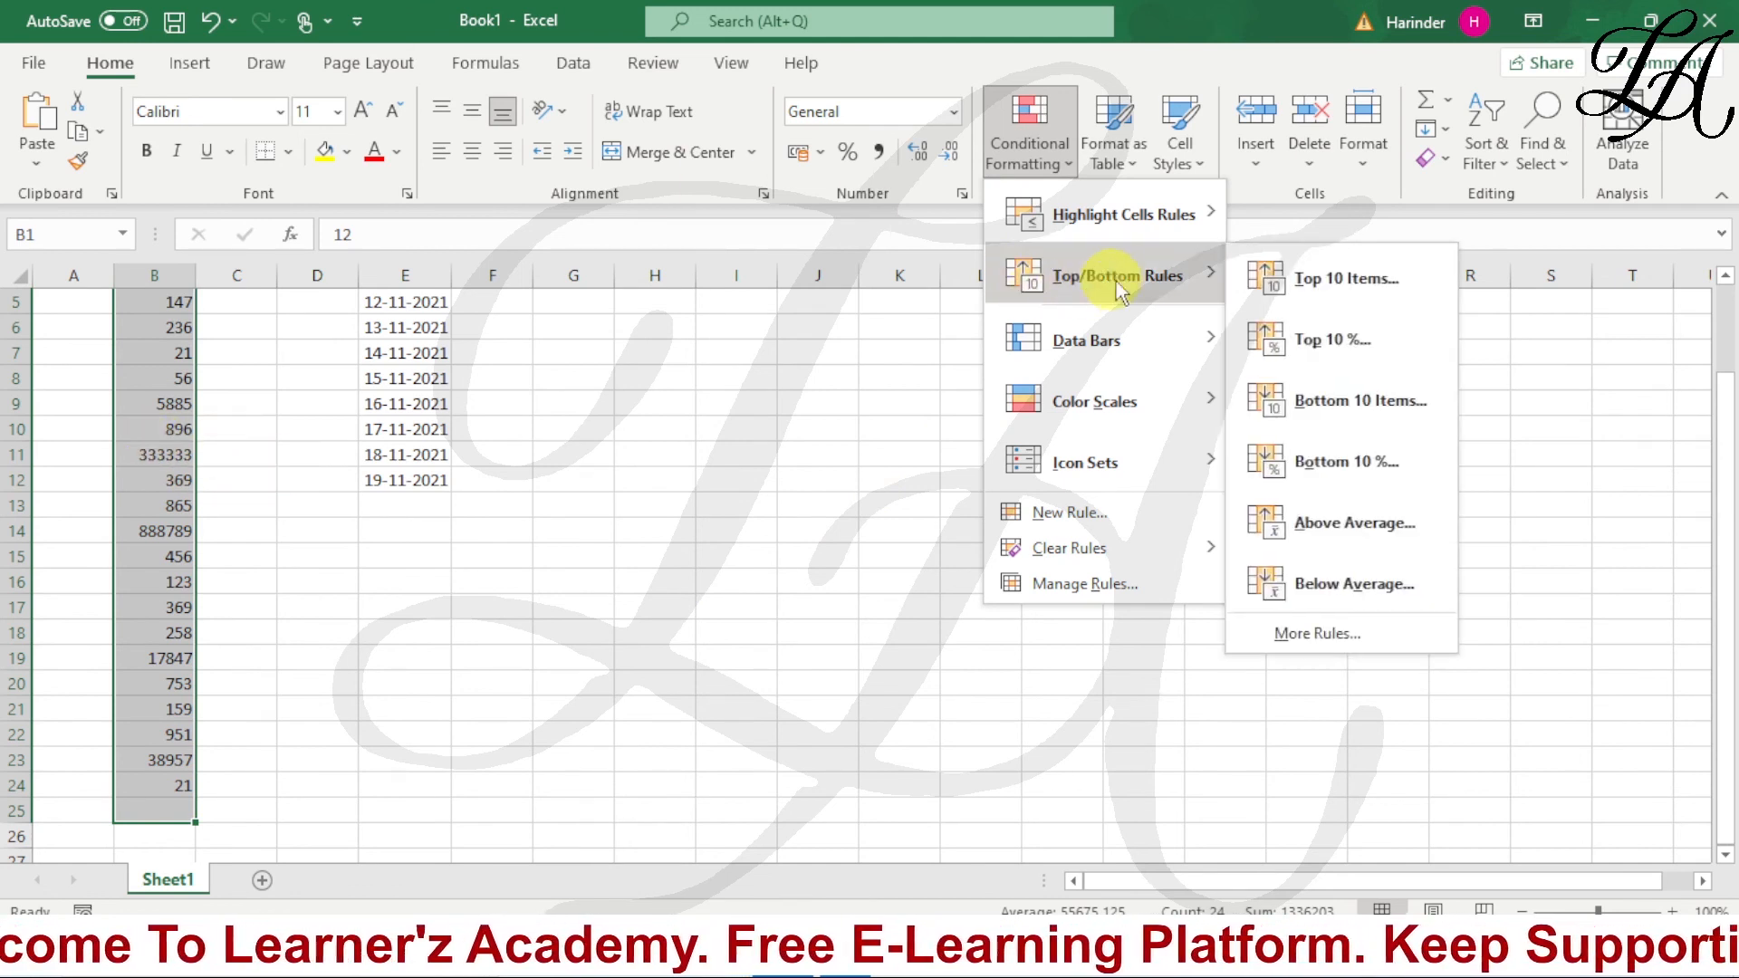
click(1355, 526)
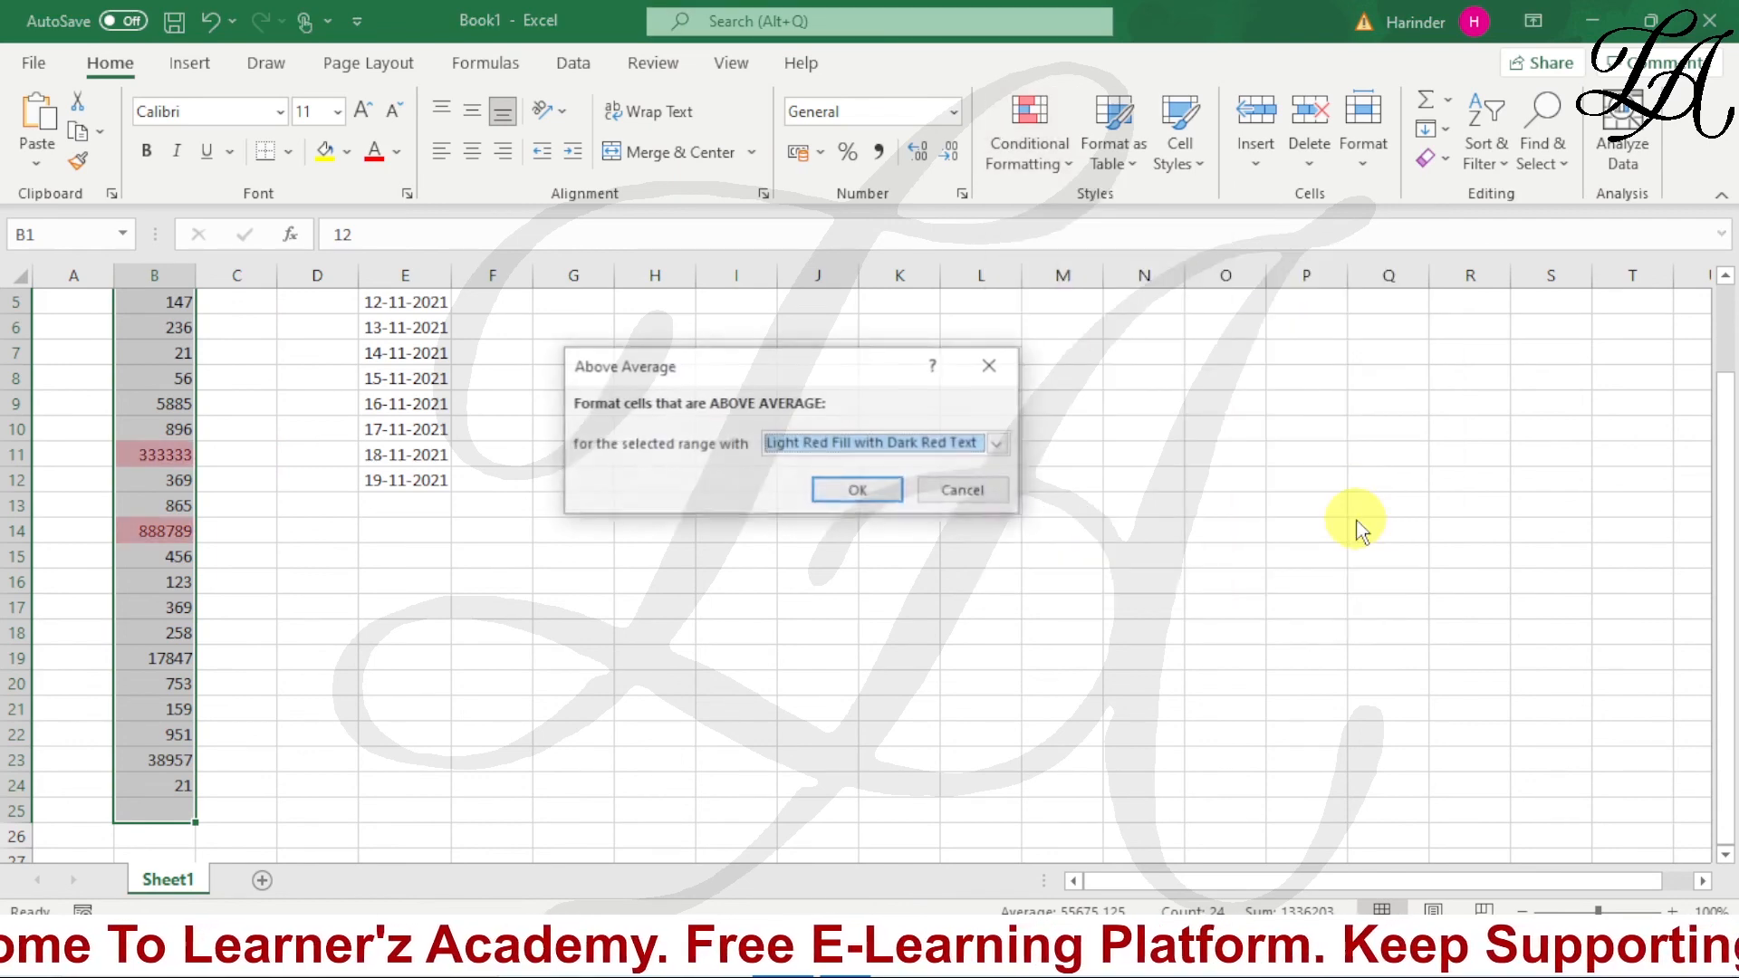
click(861, 494)
scroll(195, 523, up, 2)
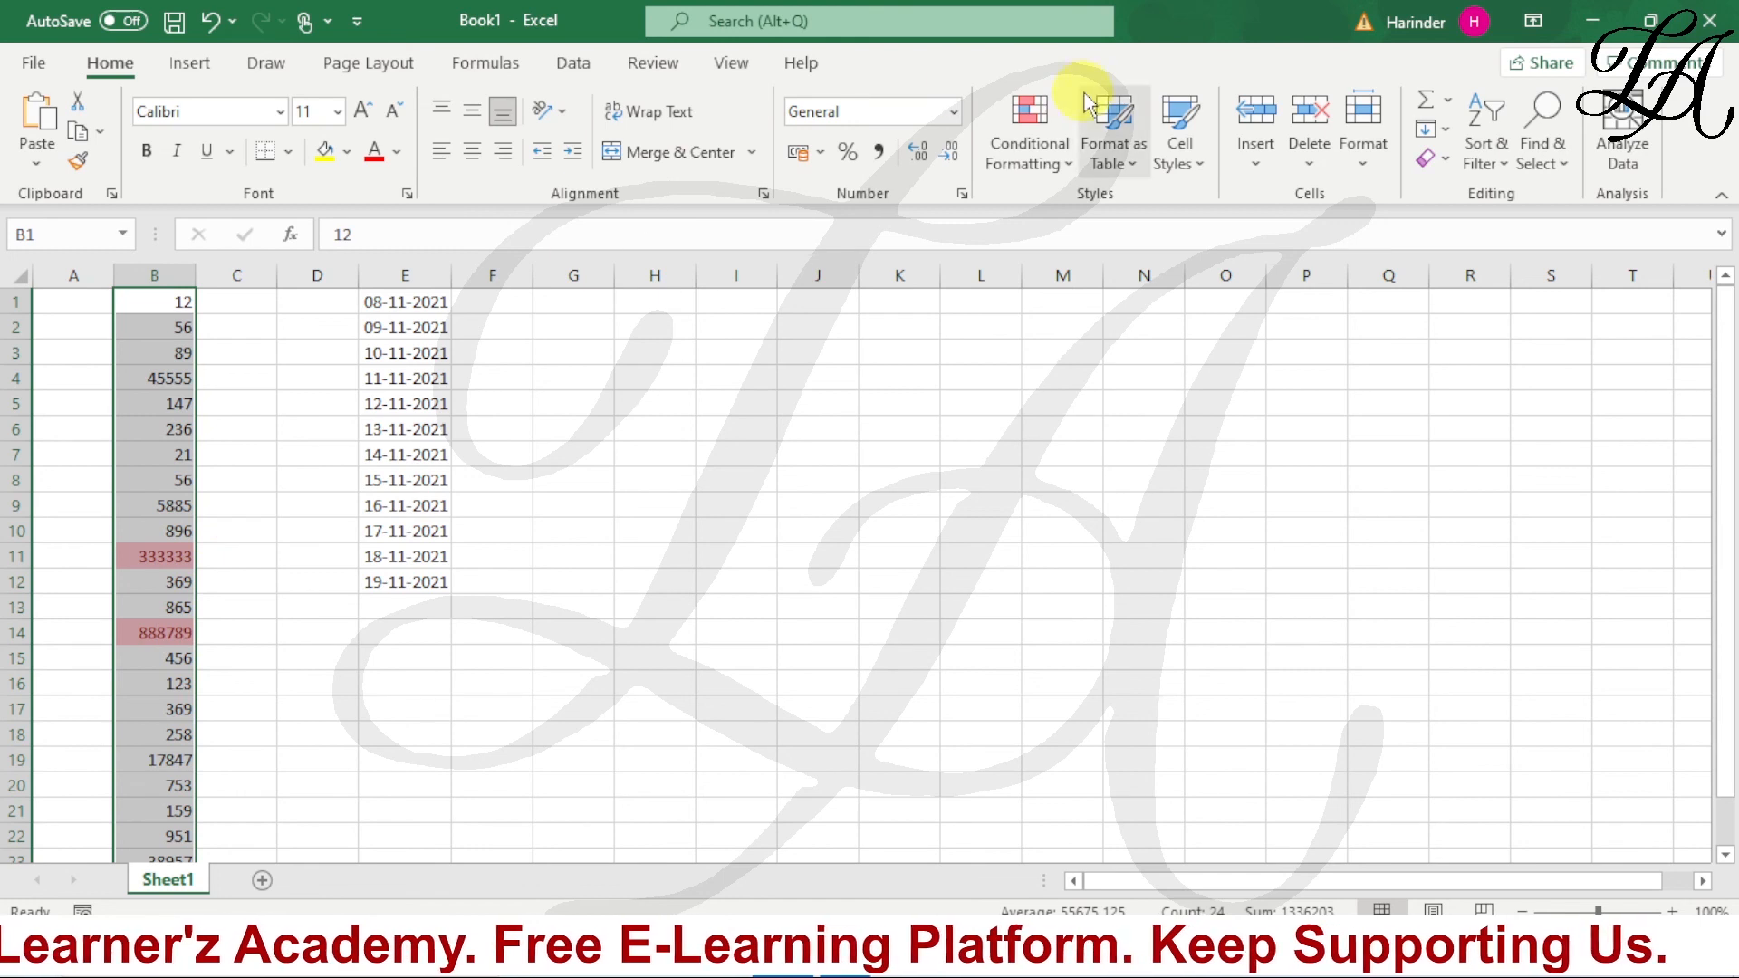
Clear the above-average rule from the selected cells B1:B25.
click(1030, 136)
mouse_move(1160, 543)
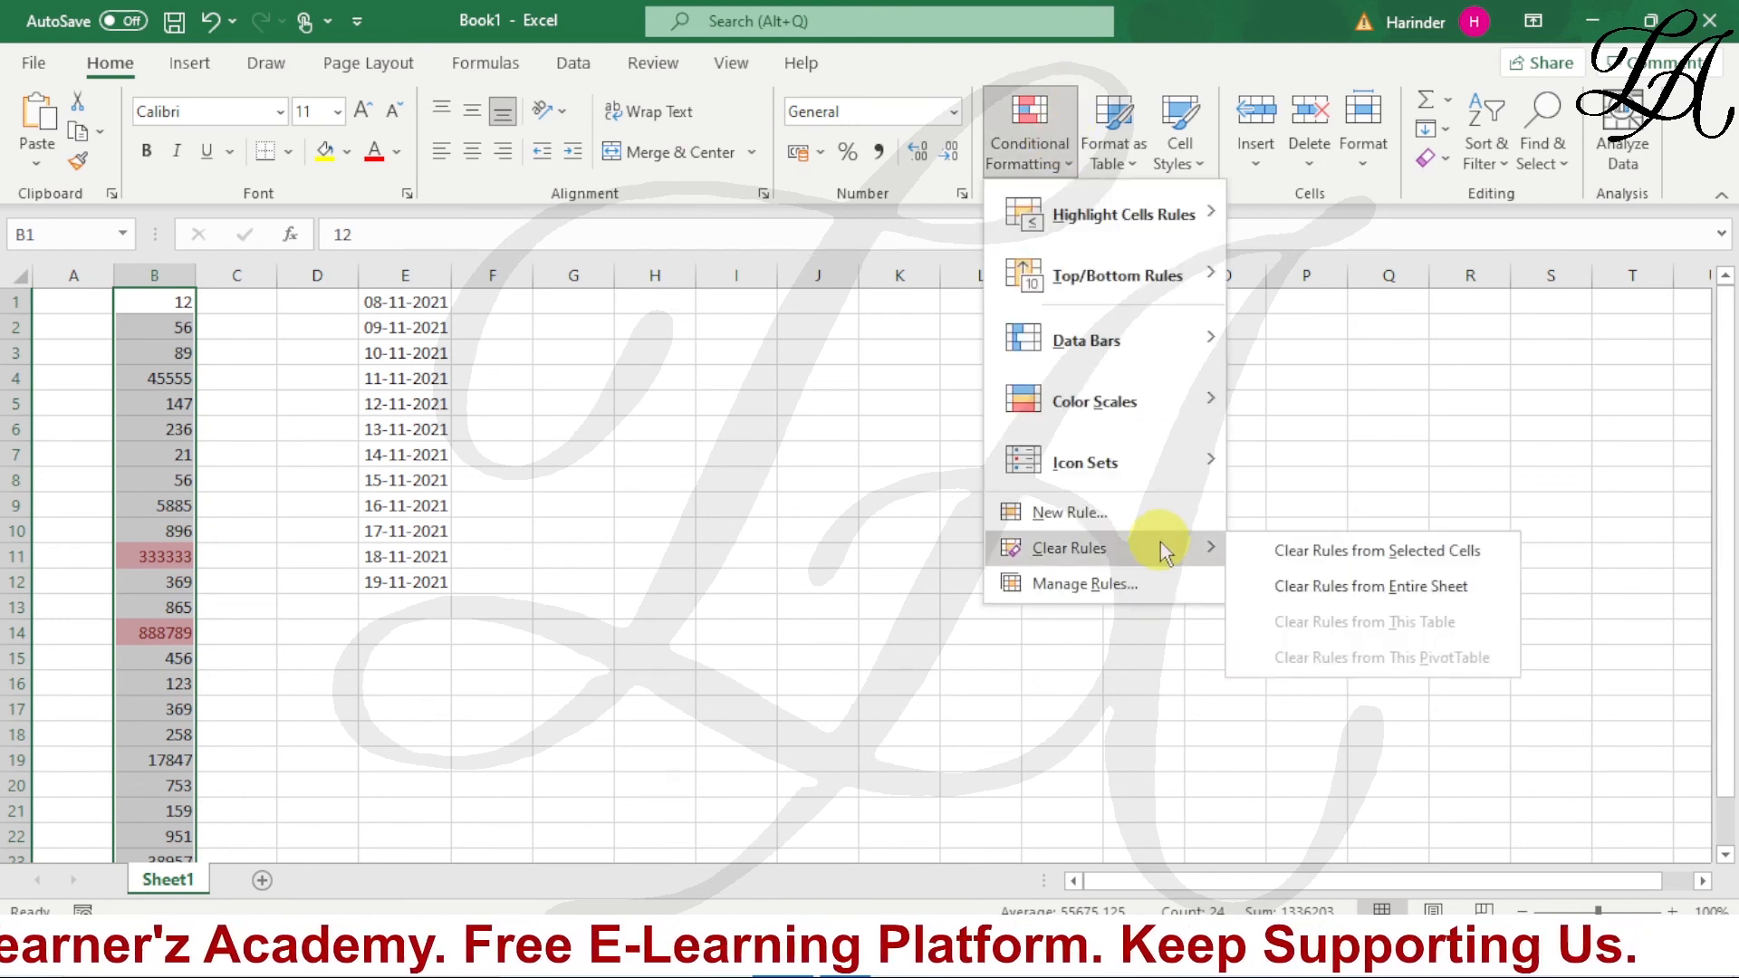
click(1335, 560)
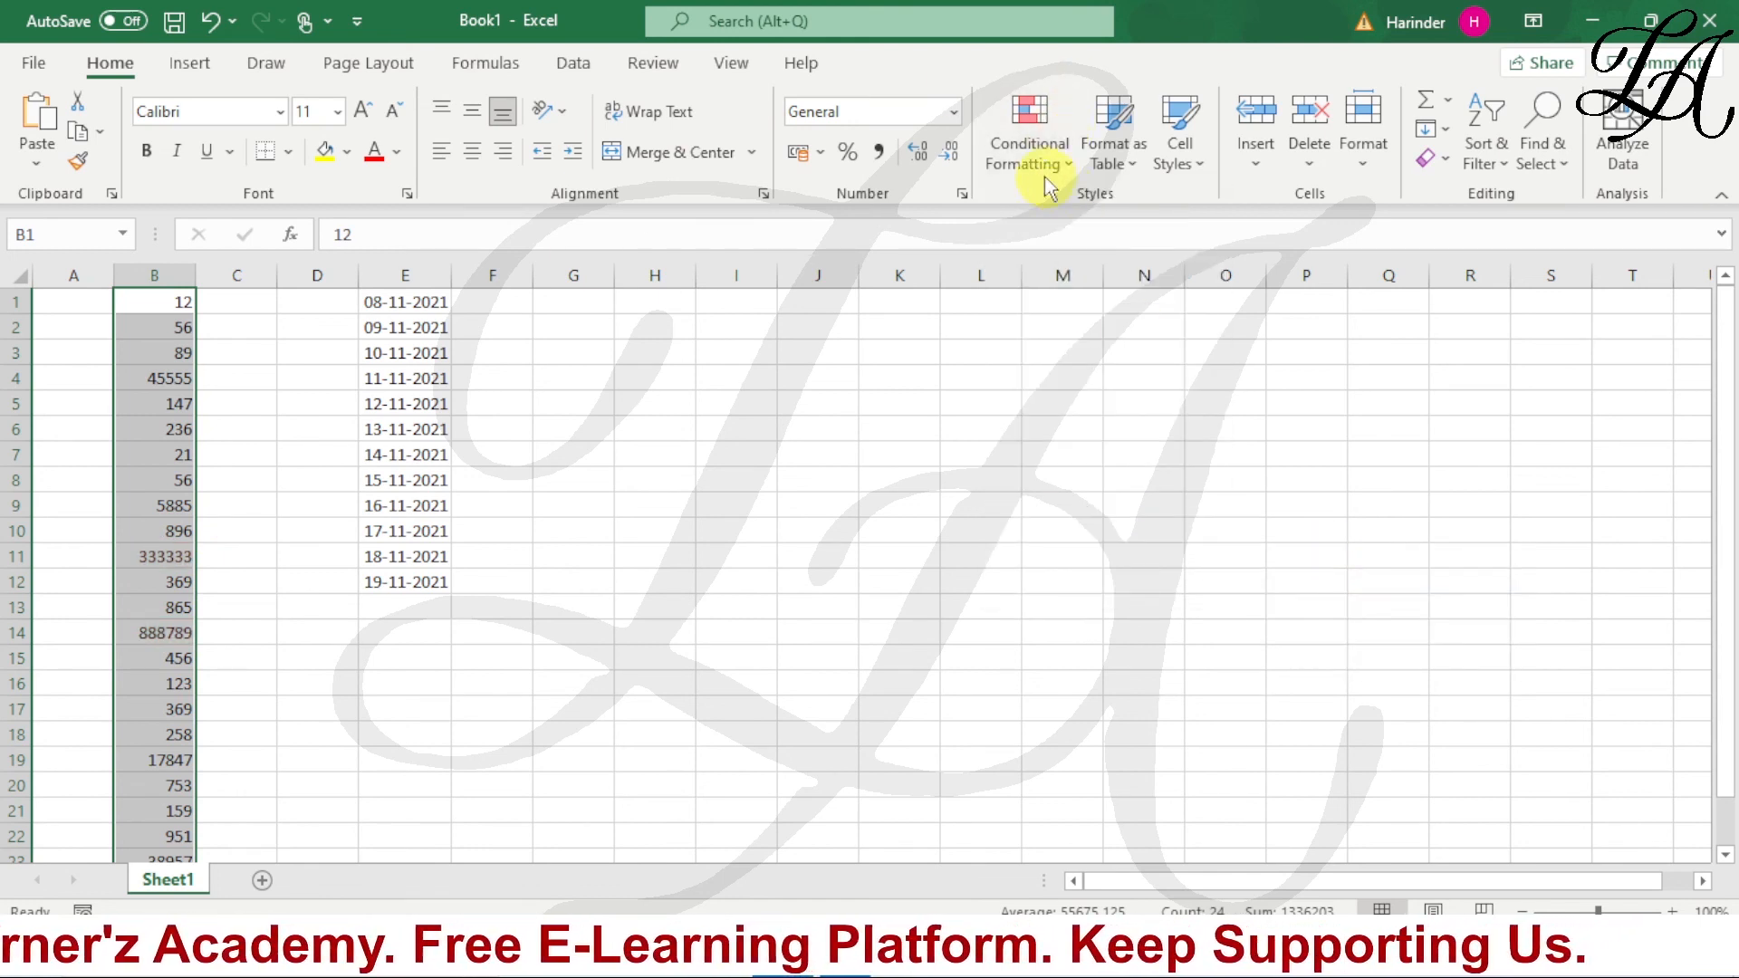
Highlight the below-average values in B1:B25 in Light Red Fill with Dark Red Text and review the highlighted cells.
click(1029, 149)
mouse_move(1149, 417)
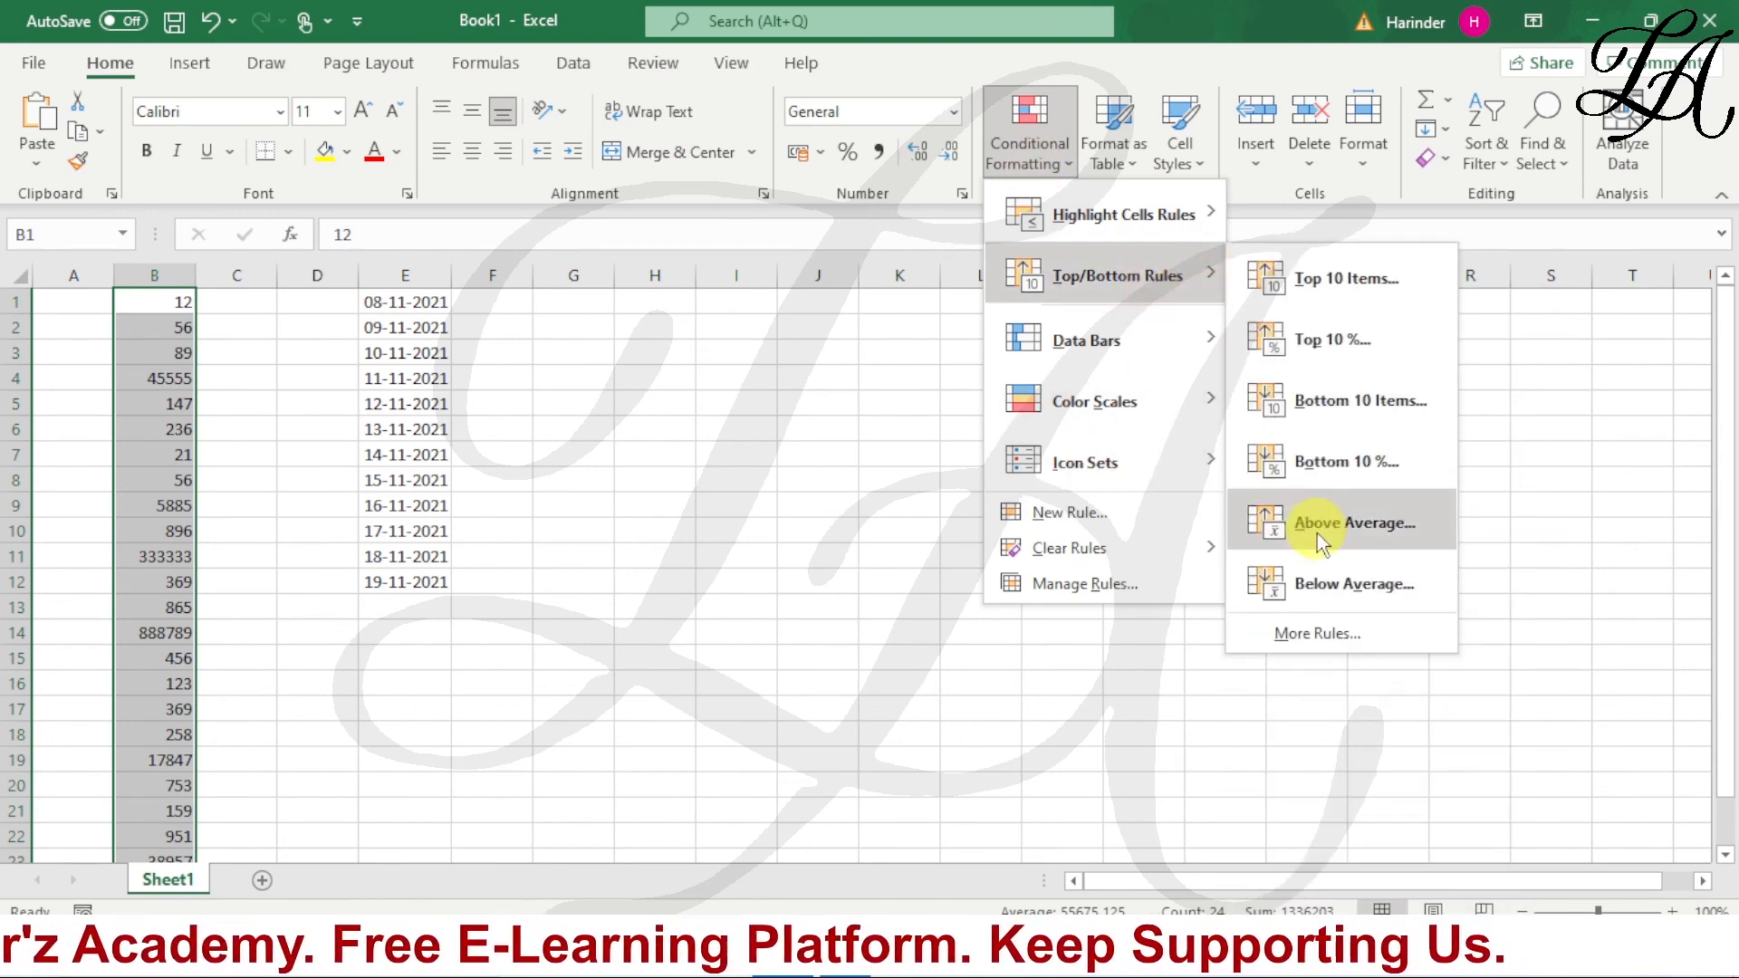
click(1316, 572)
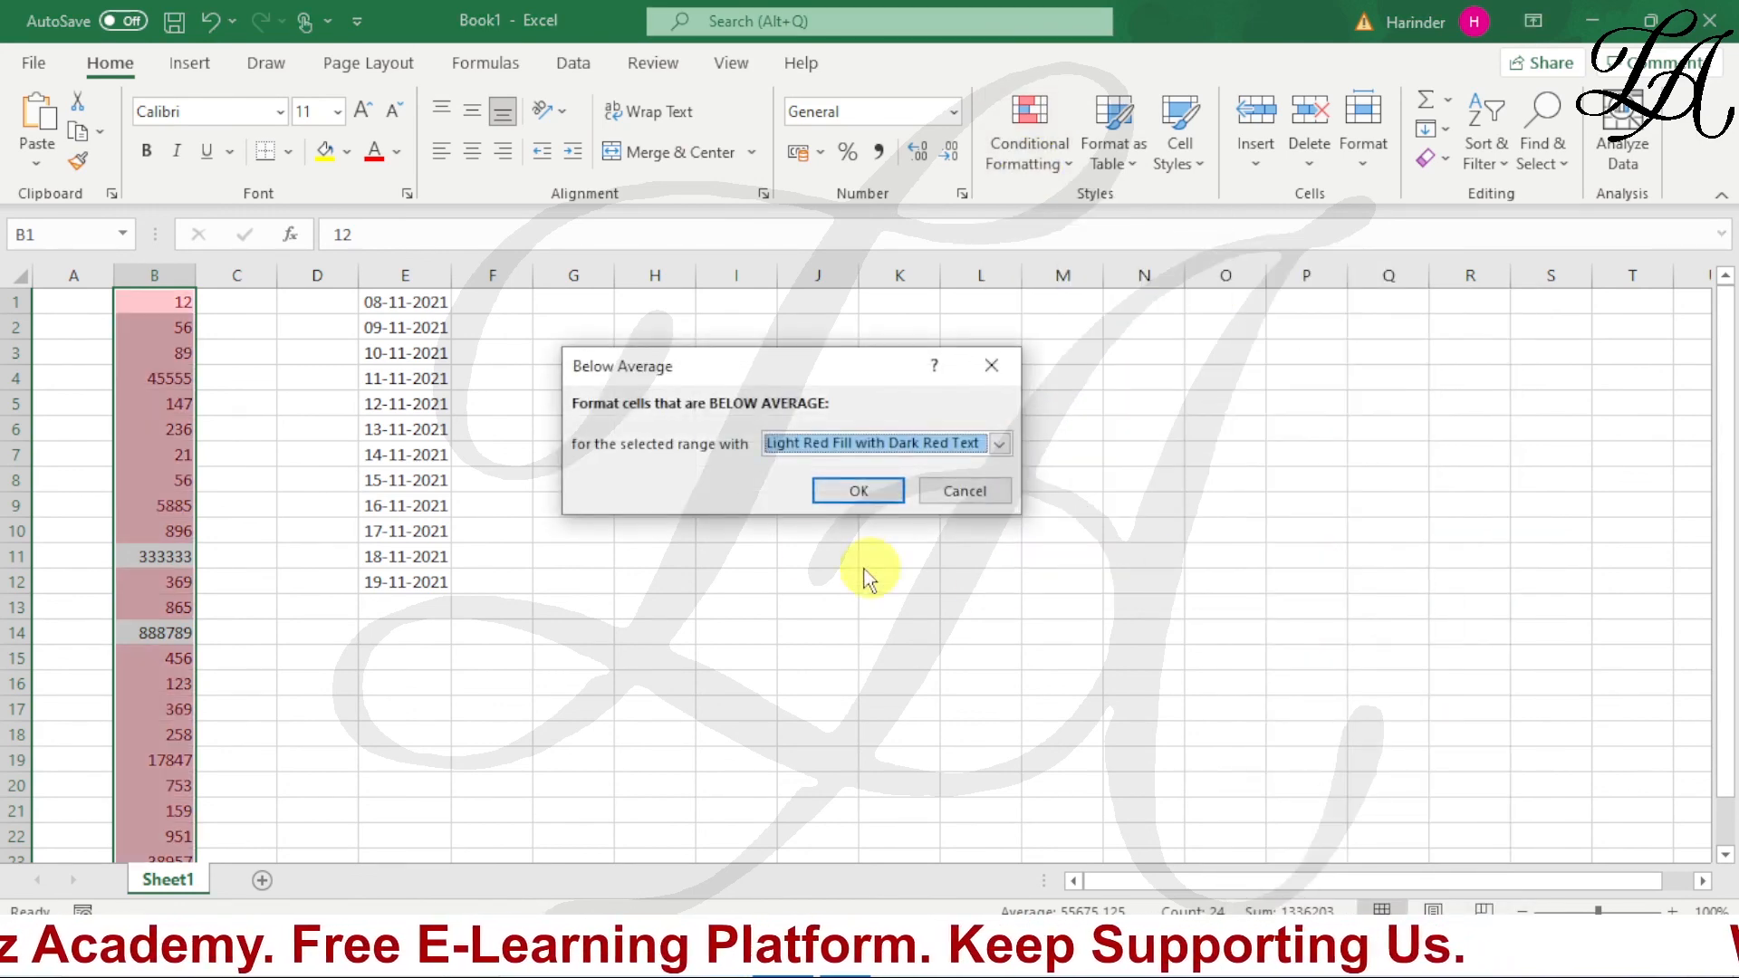
click(879, 491)
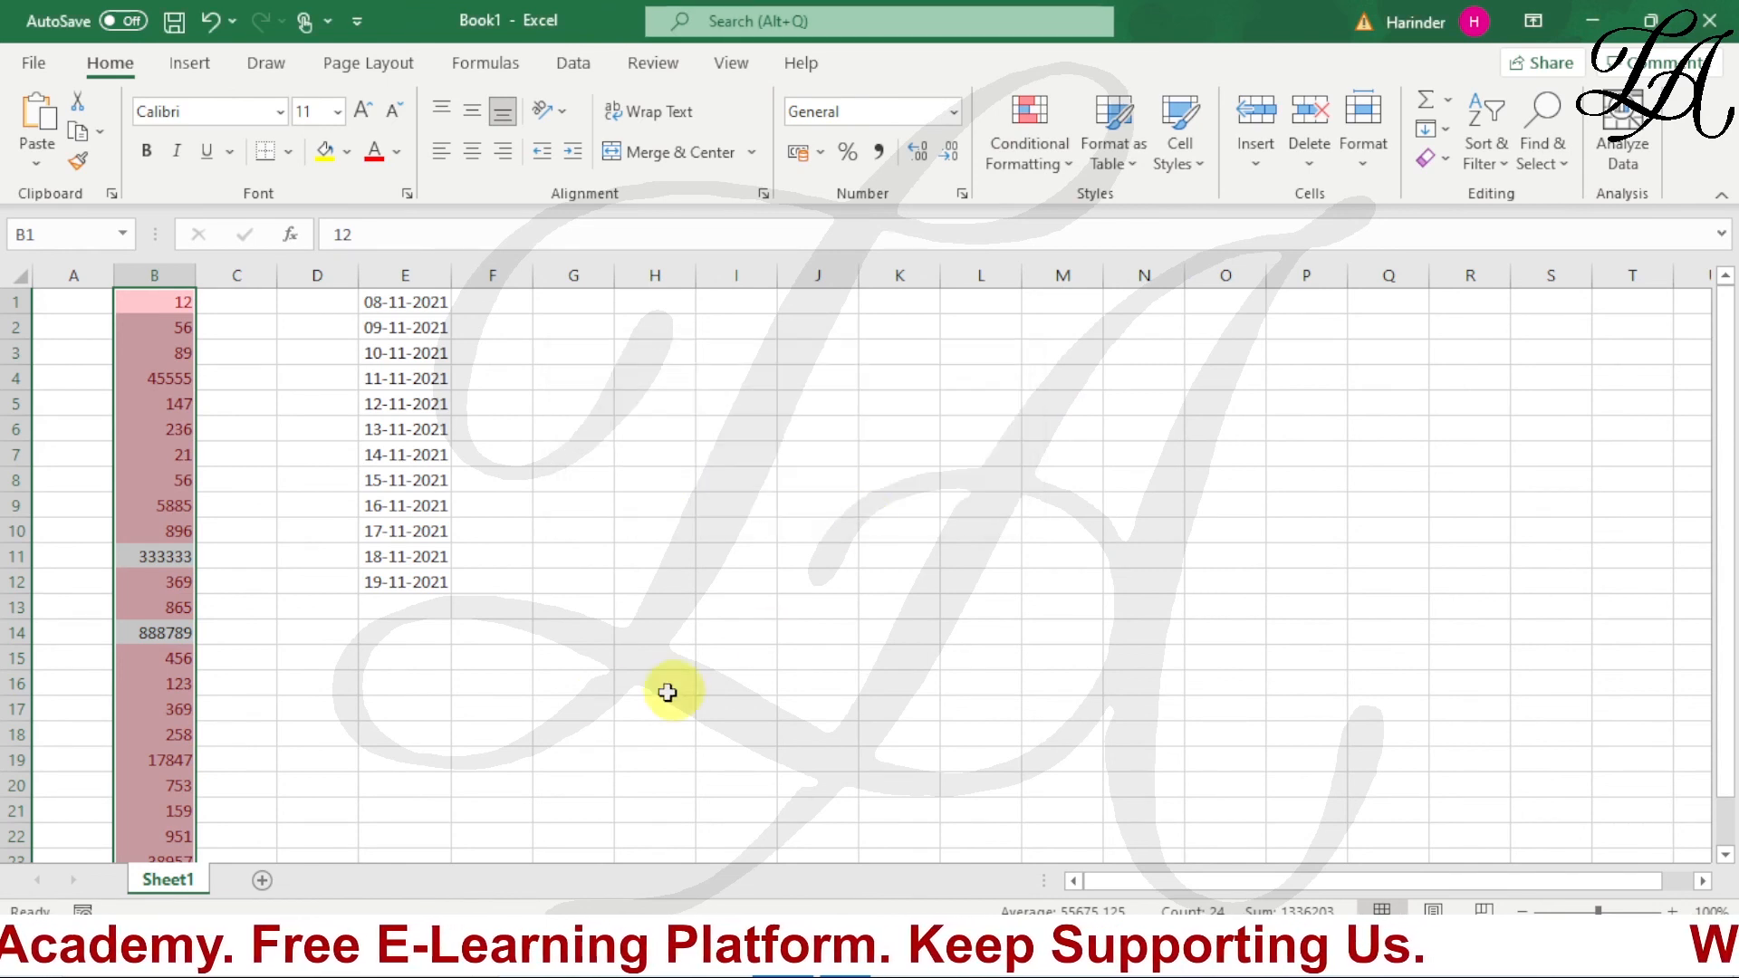
click(467, 690)
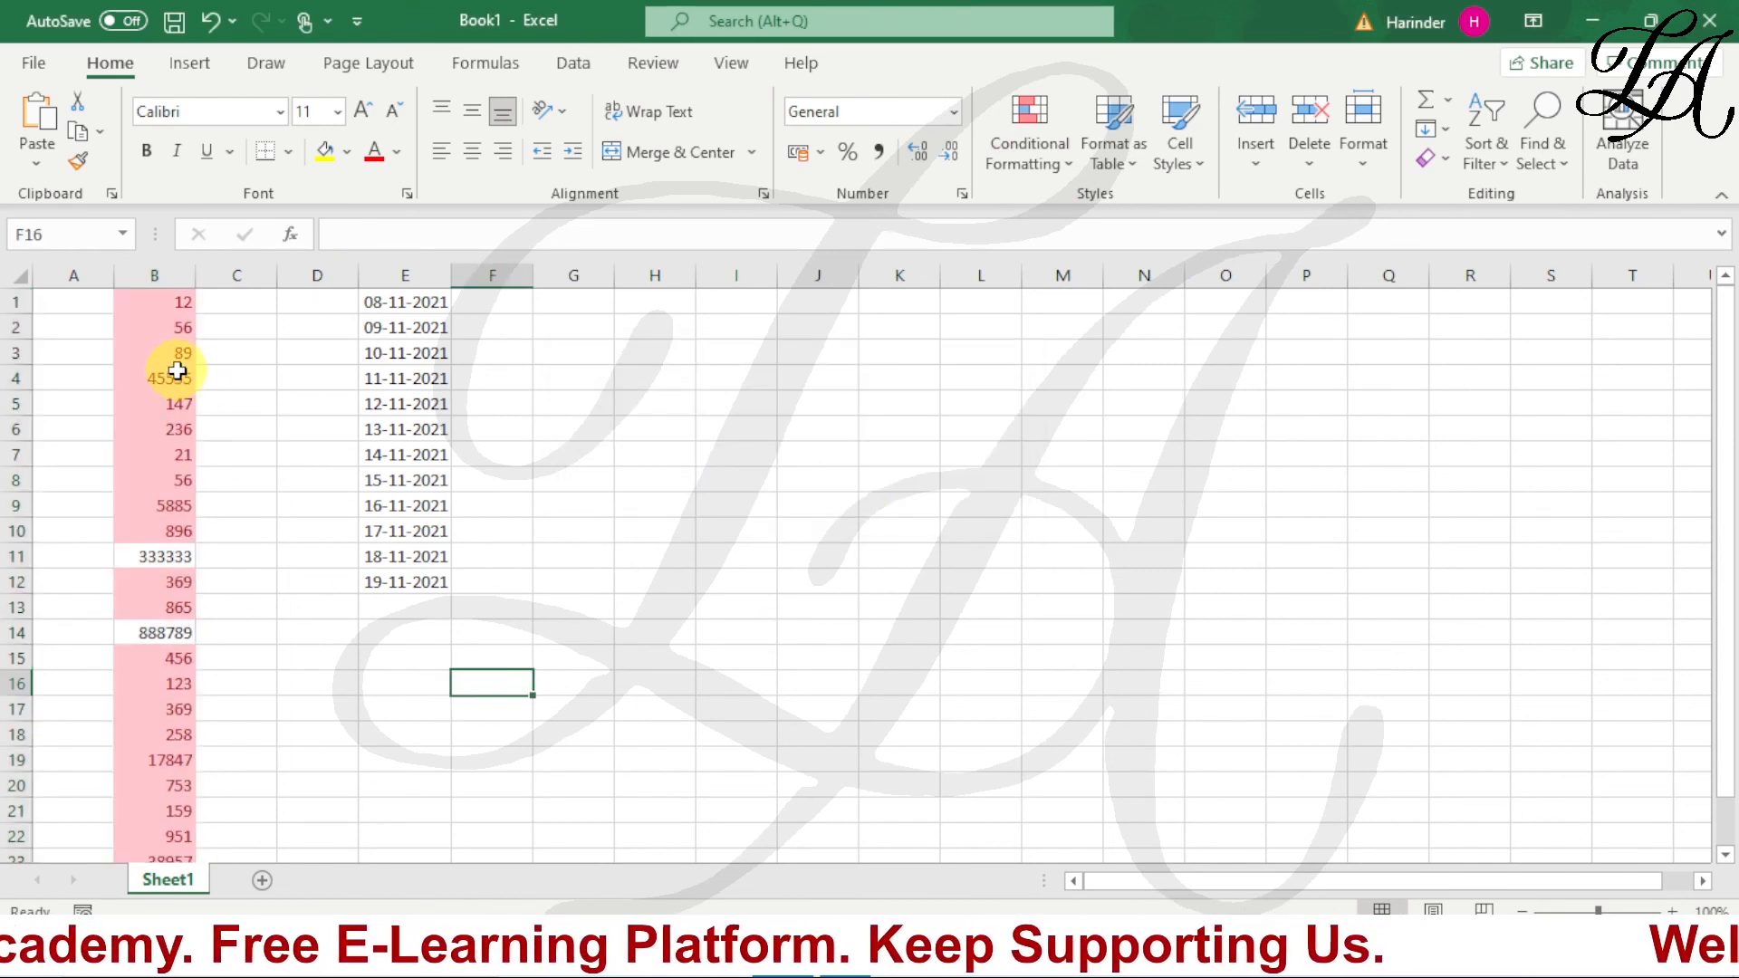
scroll(182, 563, down, 4)
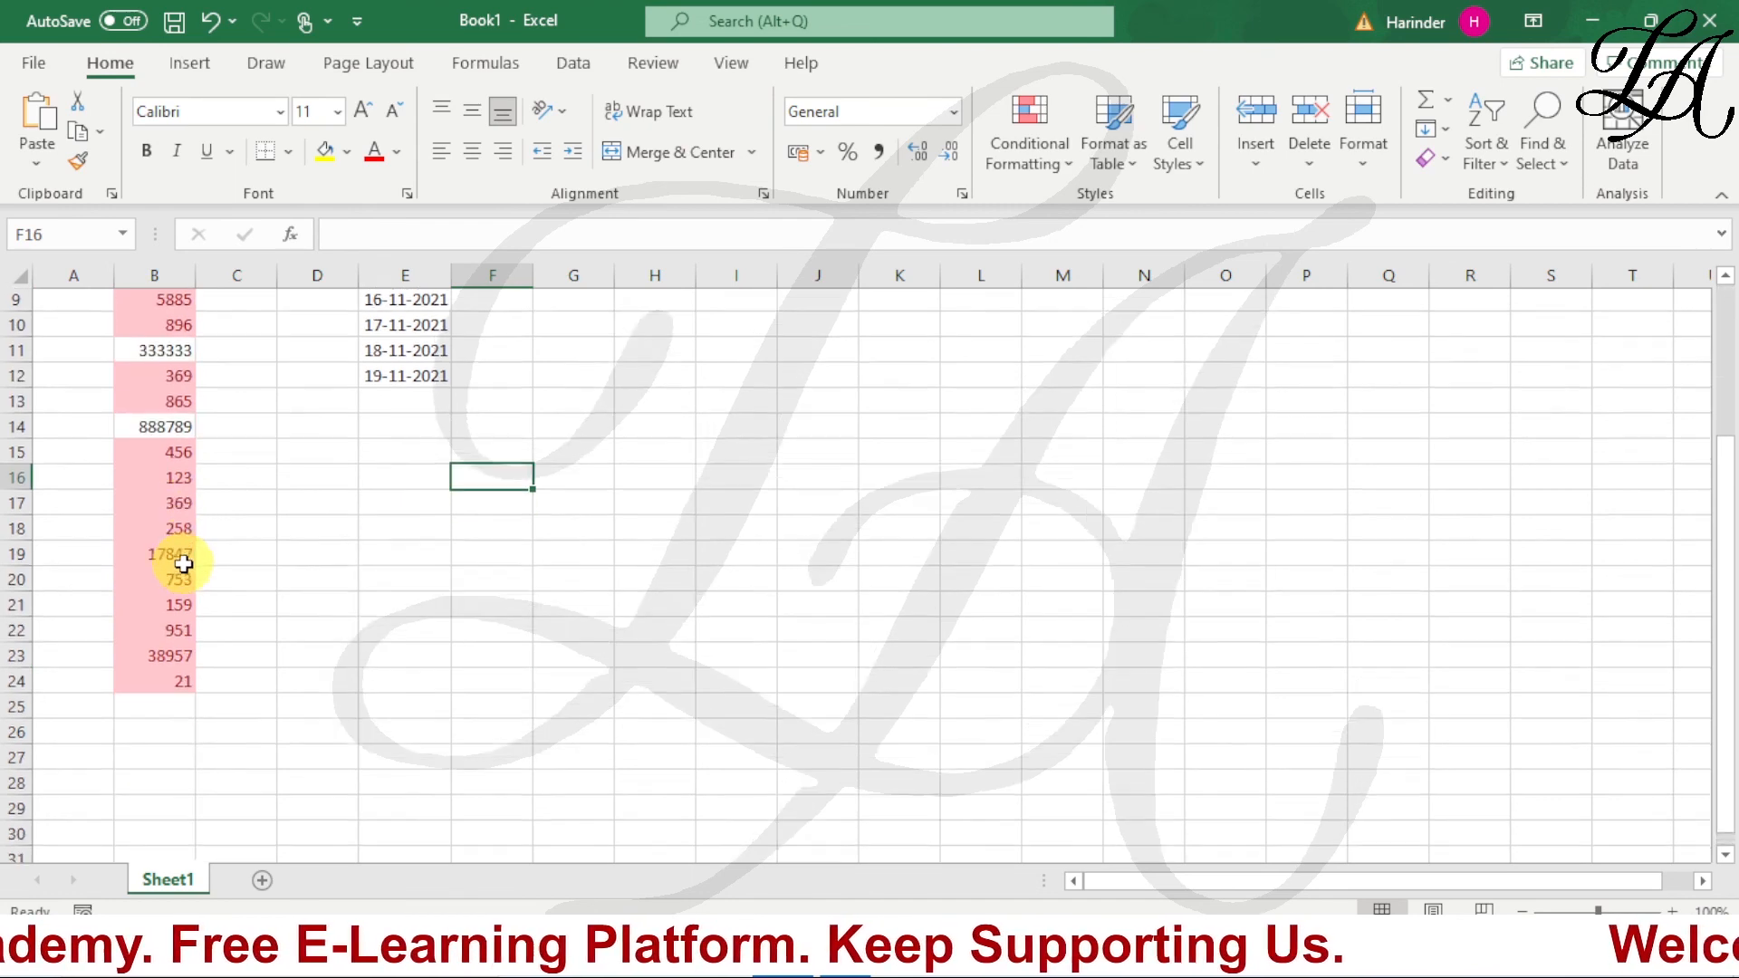
scroll(181, 634, up, 4)
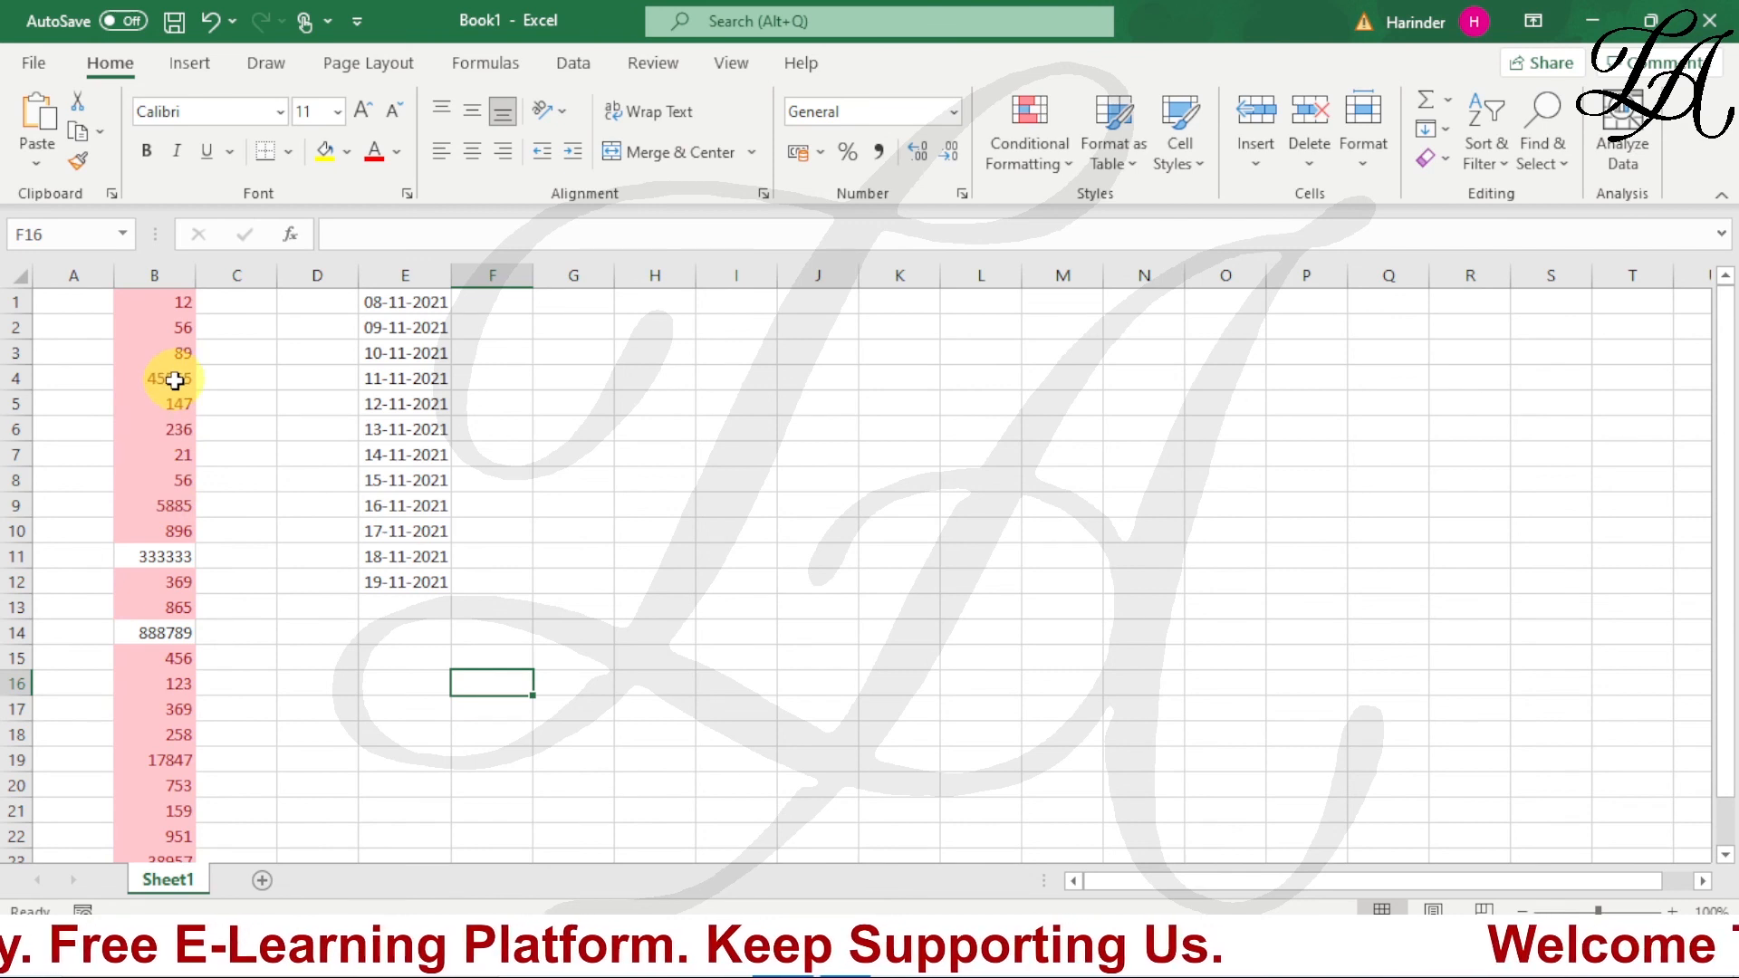
Display the available icon sets for conditional formatting.
click(1033, 161)
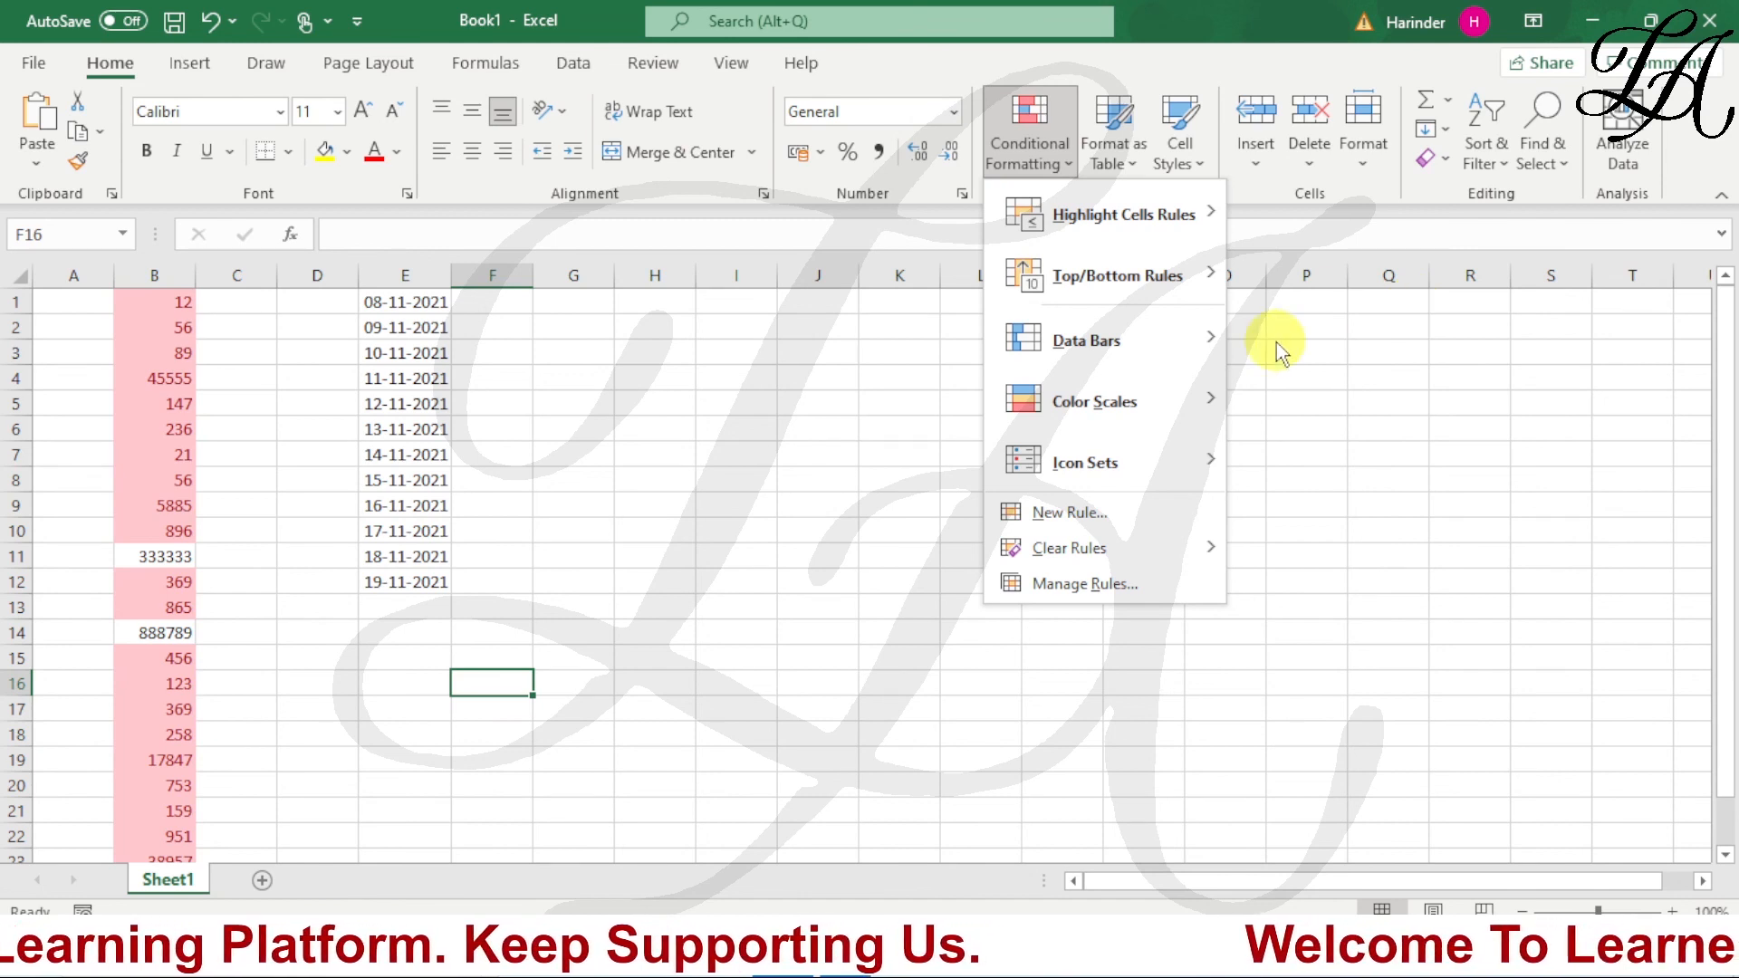
mouse_move(1185, 470)
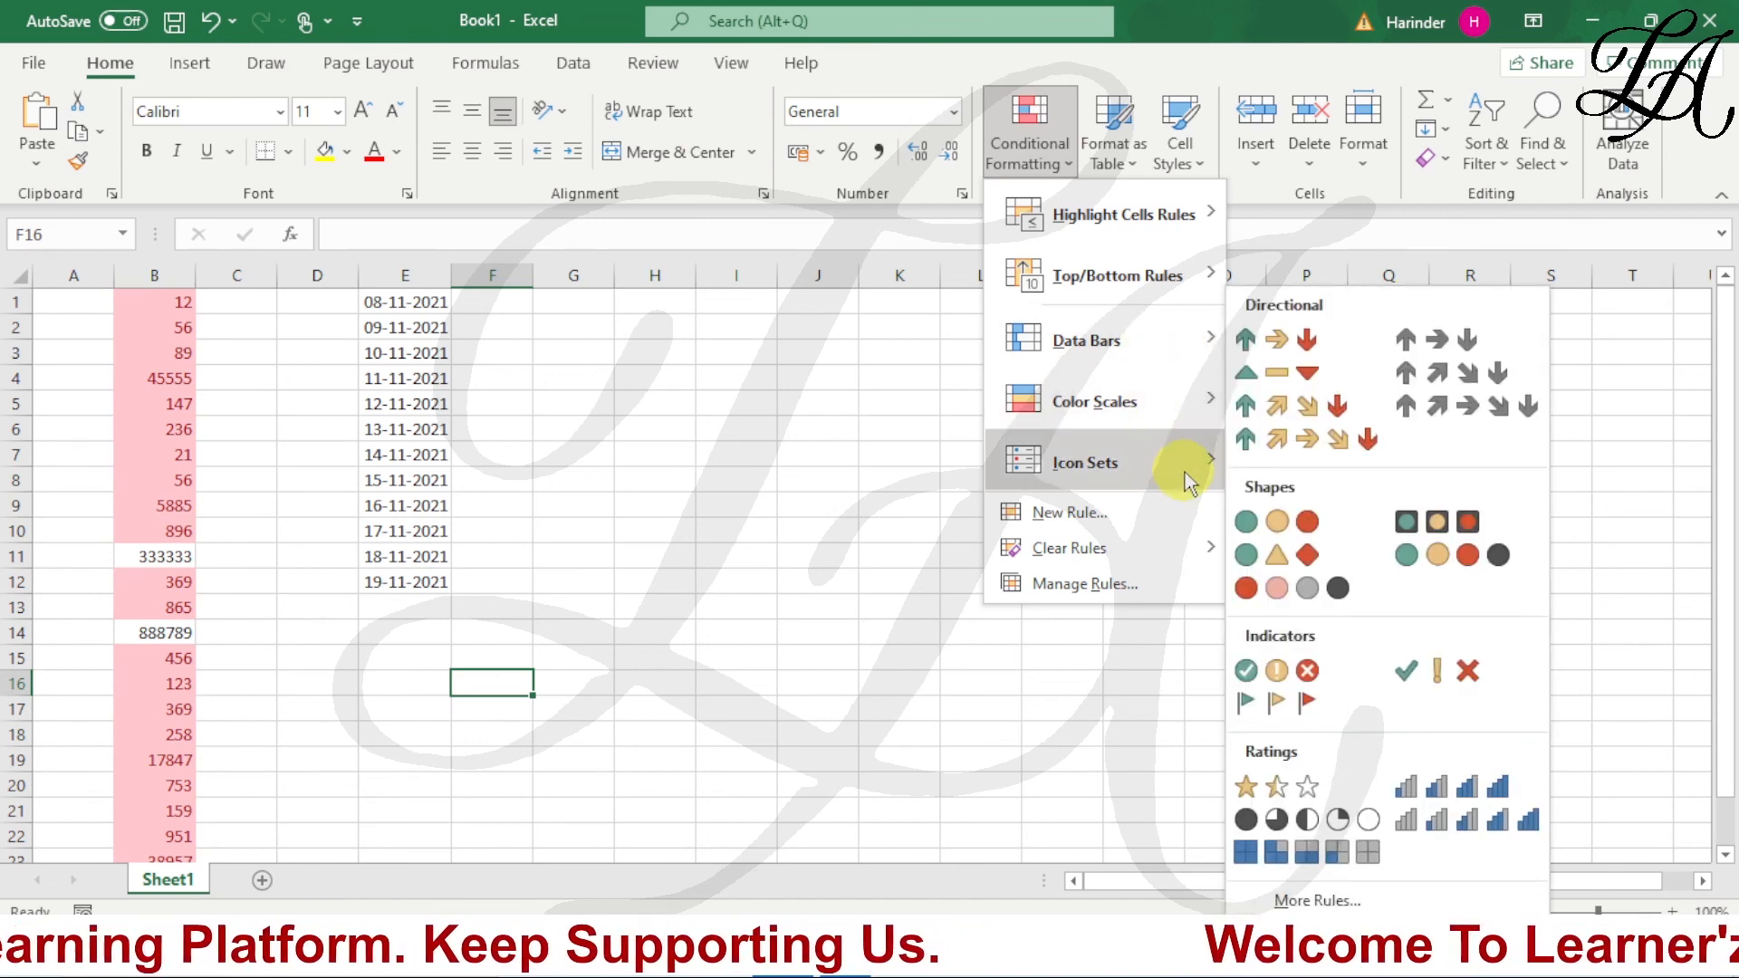